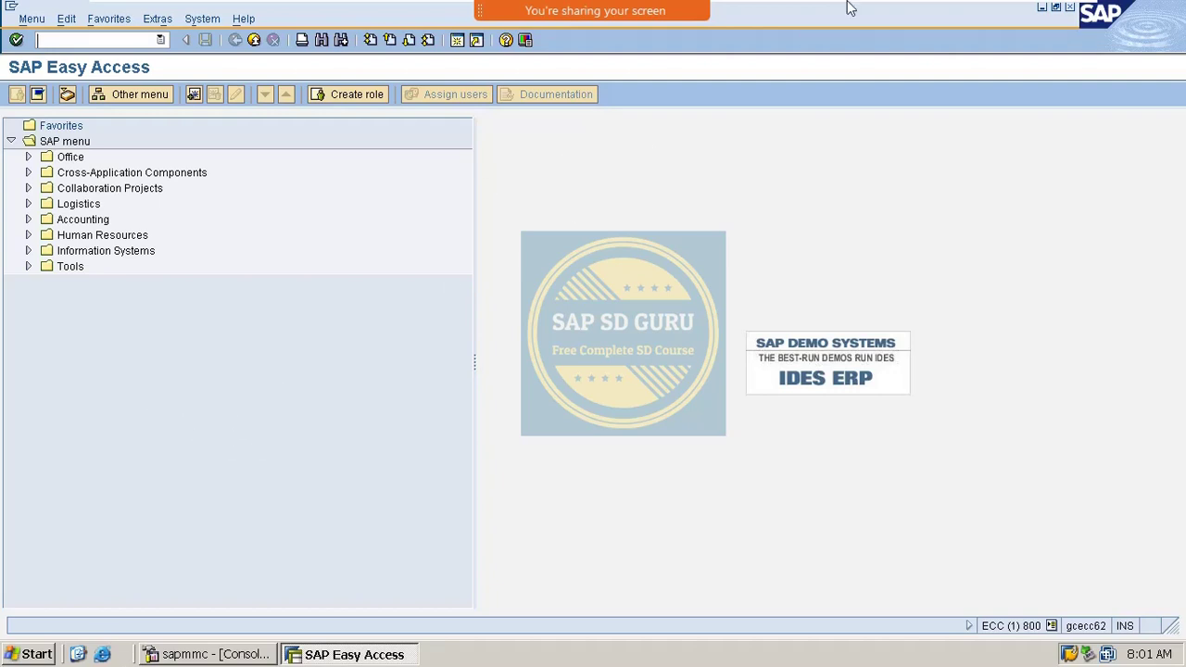
{"action": "mouse_move", "coordinate": [970, 10]}
{"action": "mouse_move", "coordinate": [821, 8]}
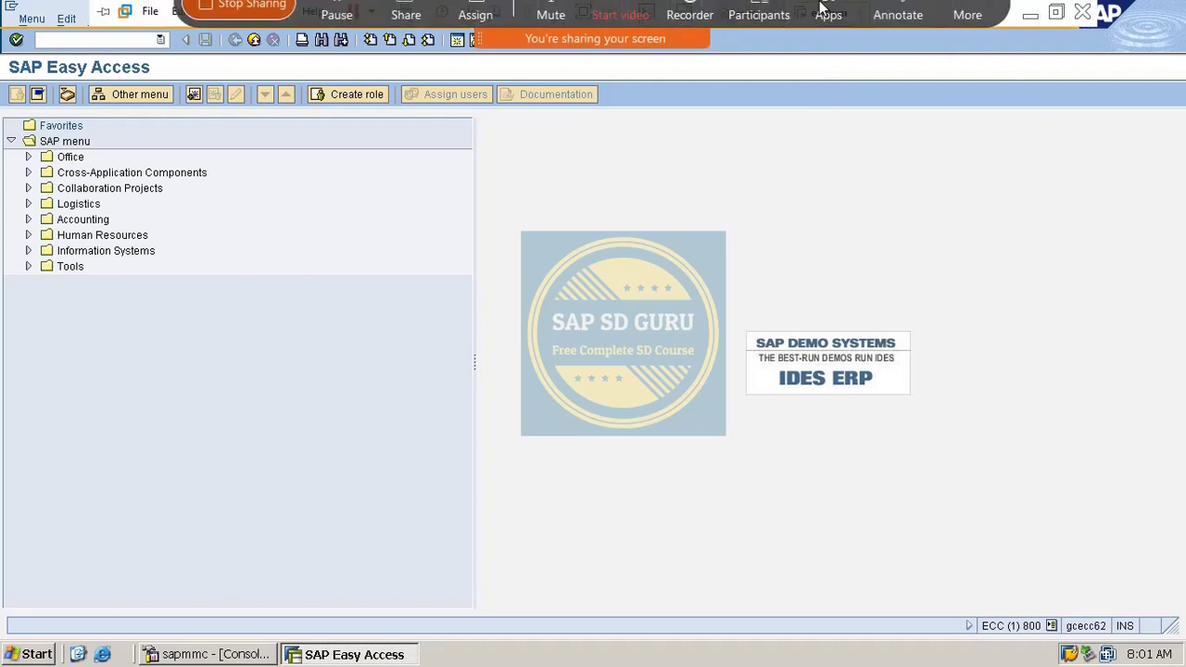
{"action": "left_click", "coordinate": [891, 26]}
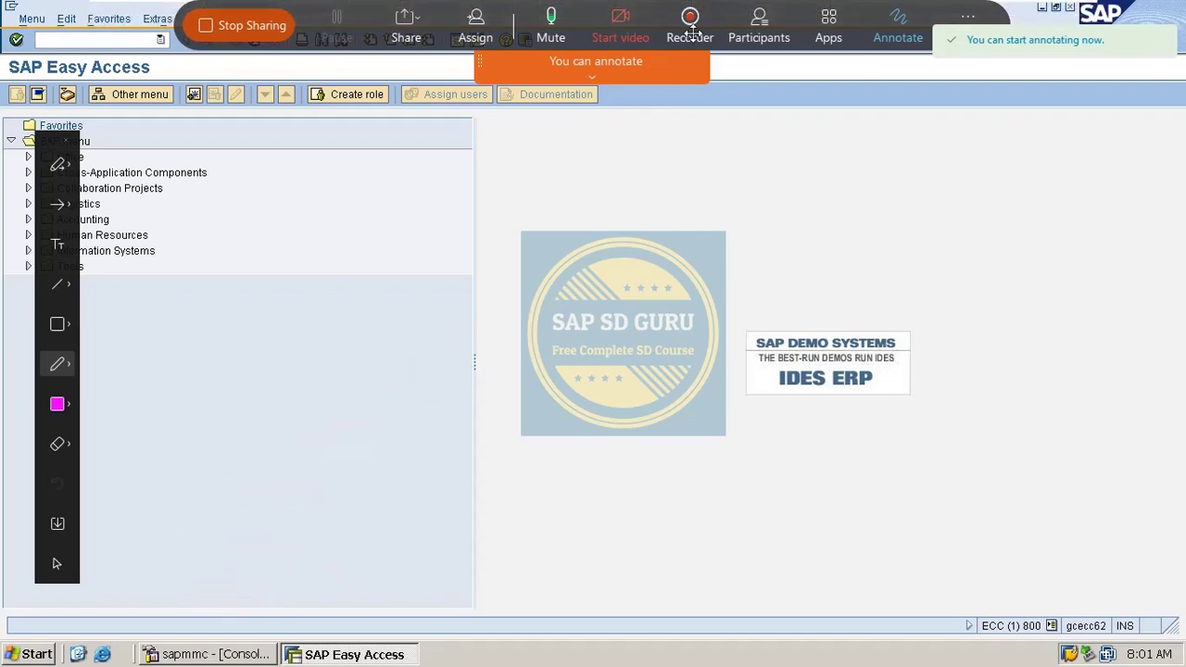
{"action": "left_click", "coordinate": [899, 26]}
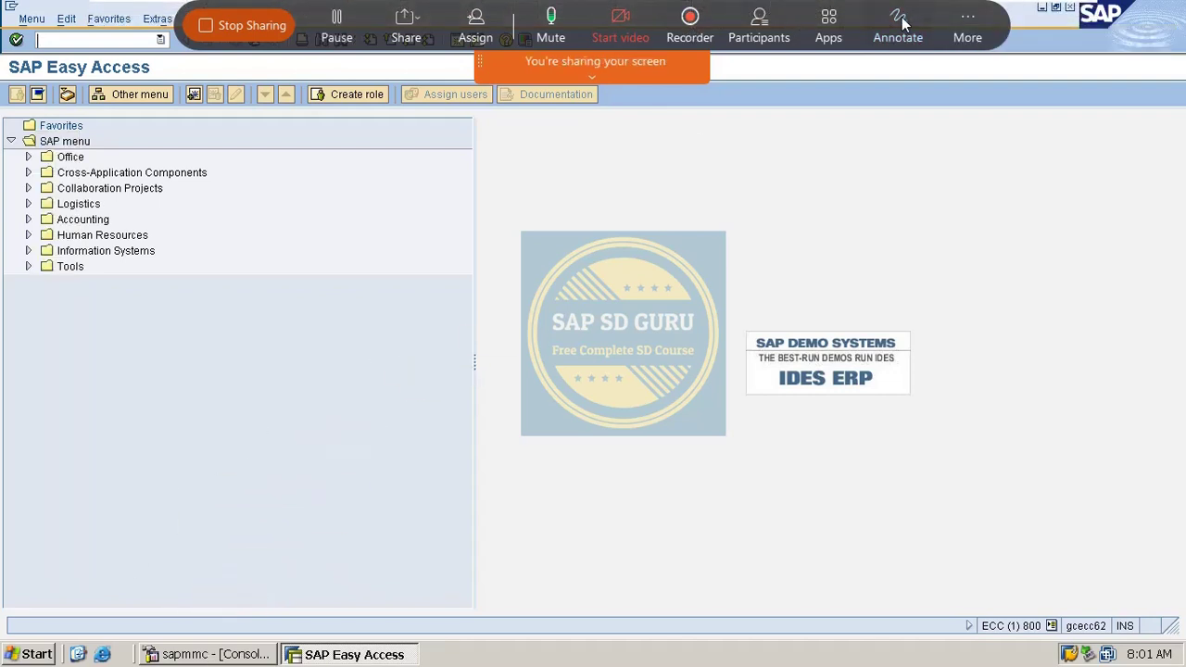
- Open a blank Notepad window and turn on screen annotation over it
{"action": "left_click", "coordinate": [30, 654]}
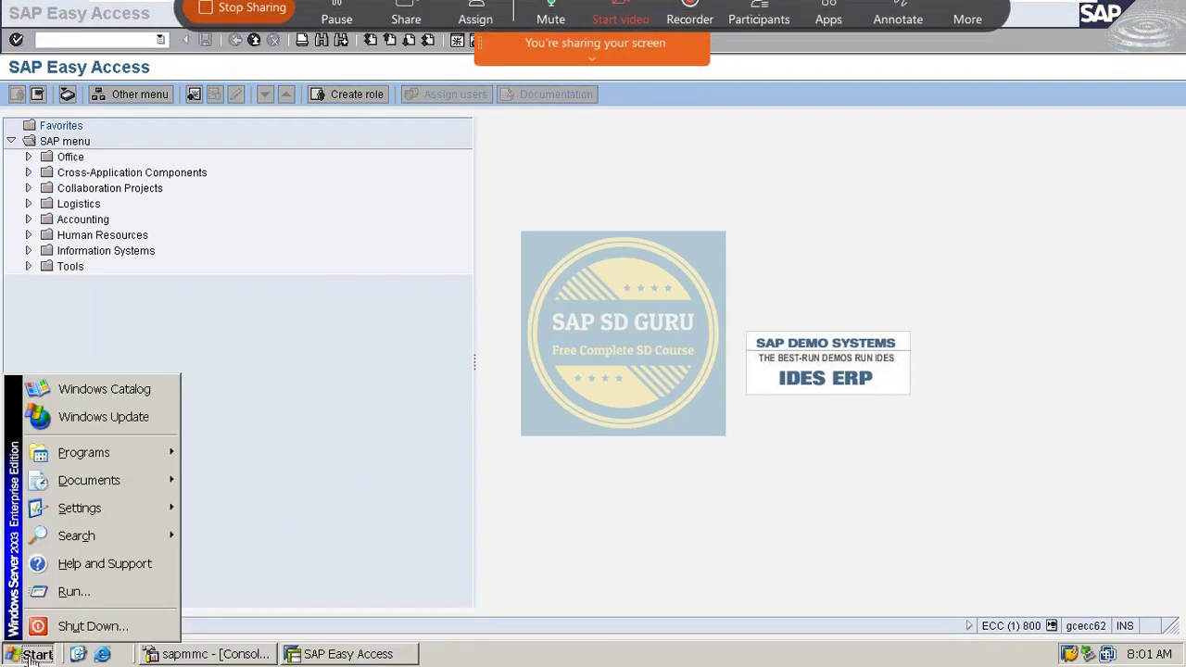
{"action": "key", "text": "r"}
{"action": "key", "text": "Return"}
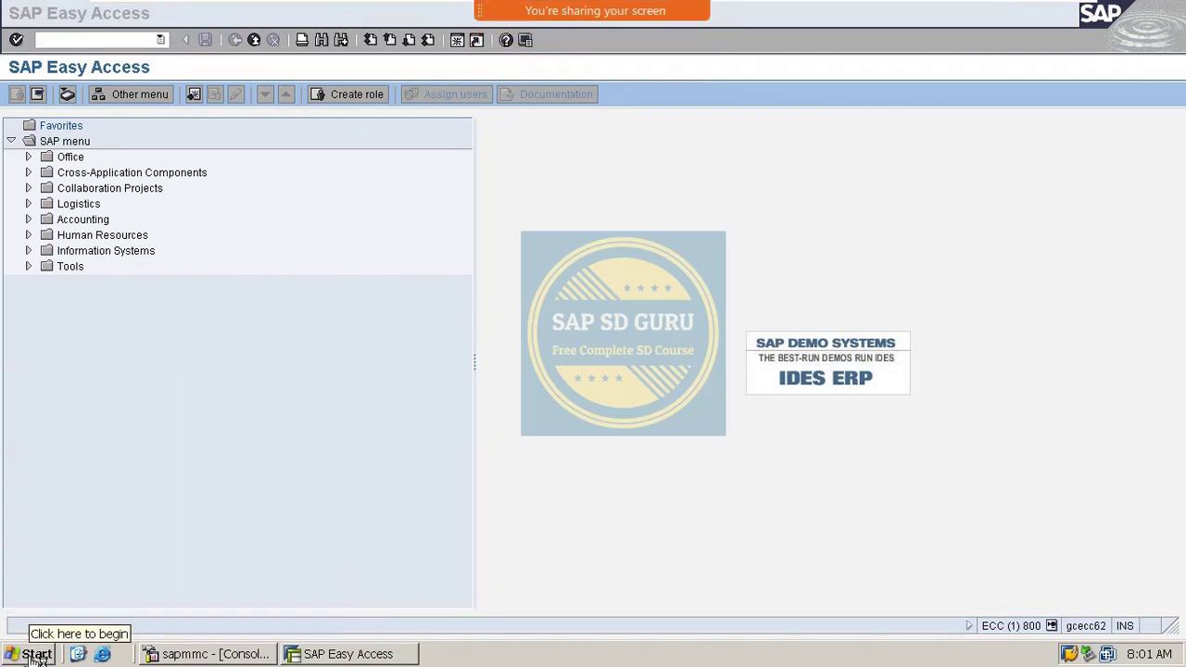
{"action": "left_click", "coordinate": [559, 122]}
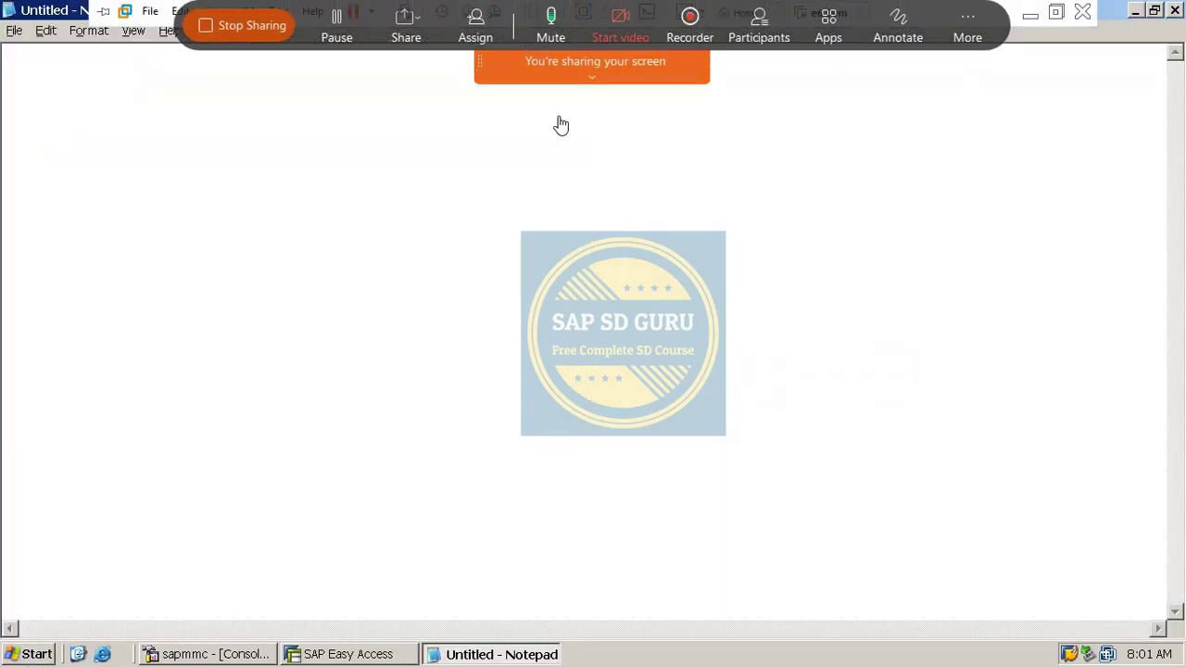
{"action": "left_click", "coordinate": [900, 15]}
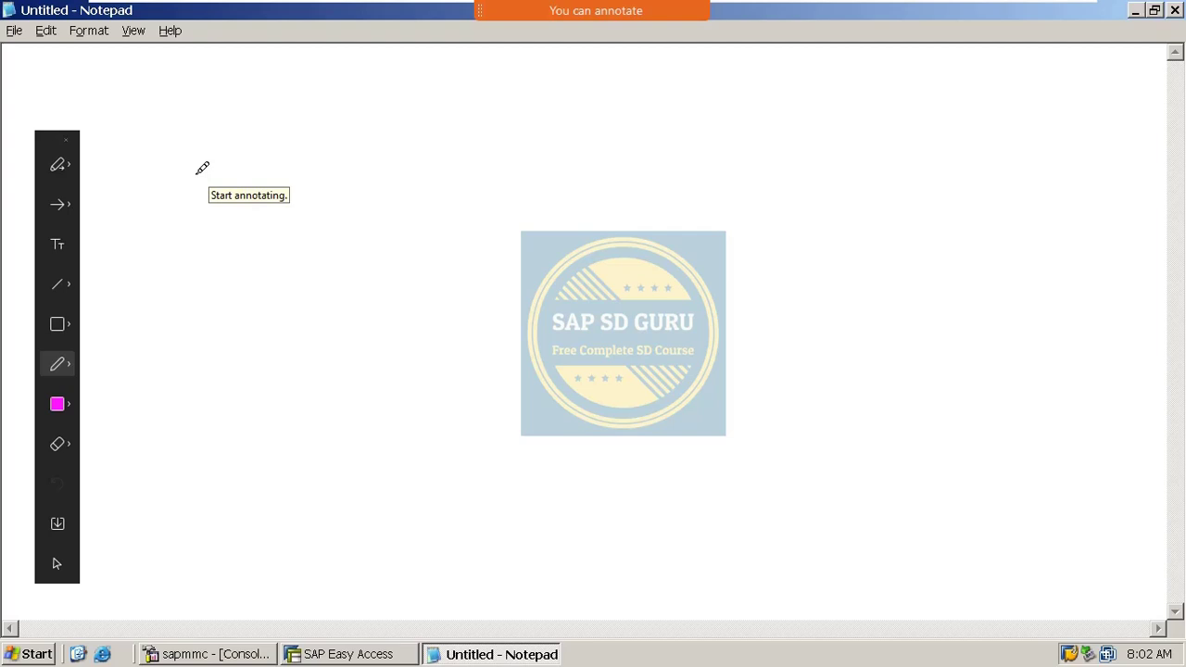
{"action": "mouse_move", "coordinate": [612, 7]}
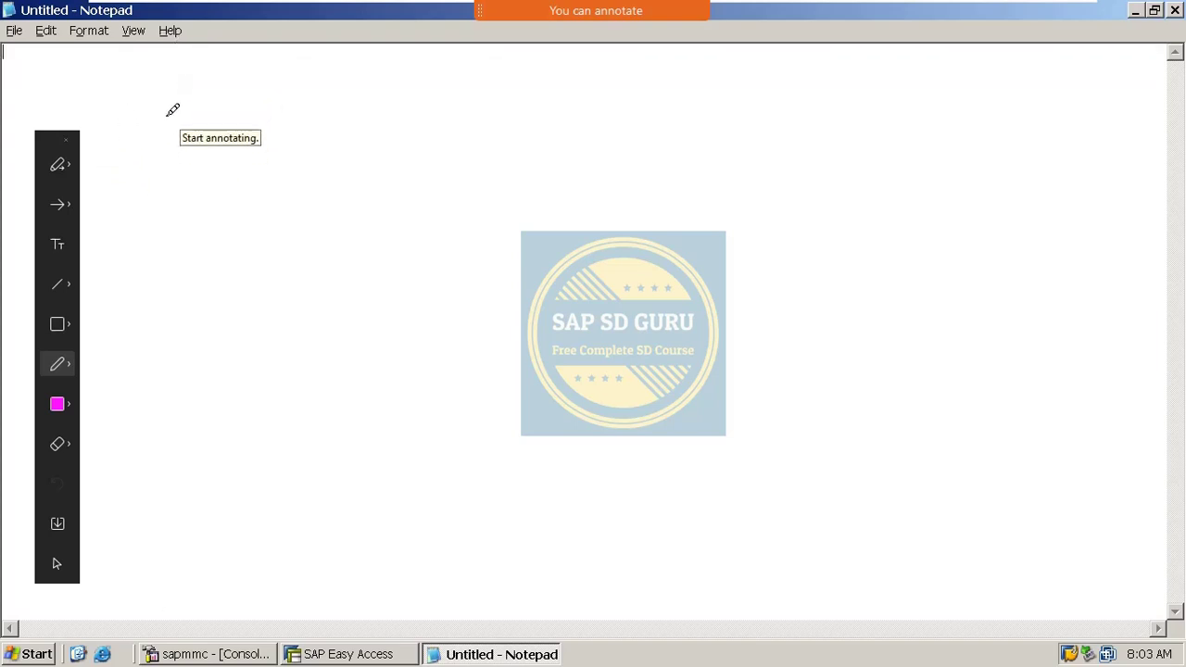
- Handwrite an X near the page's upper edge with a long arrow leading to the word TAN
{"action": "mouse_move", "coordinate": [165, 90]}
{"action": "left_mouse_down"}
{"action": "mouse_move", "coordinate": [205, 127]}
{"action": "mouse_move", "coordinate": [165, 141]}
{"action": "left_mouse_up"}
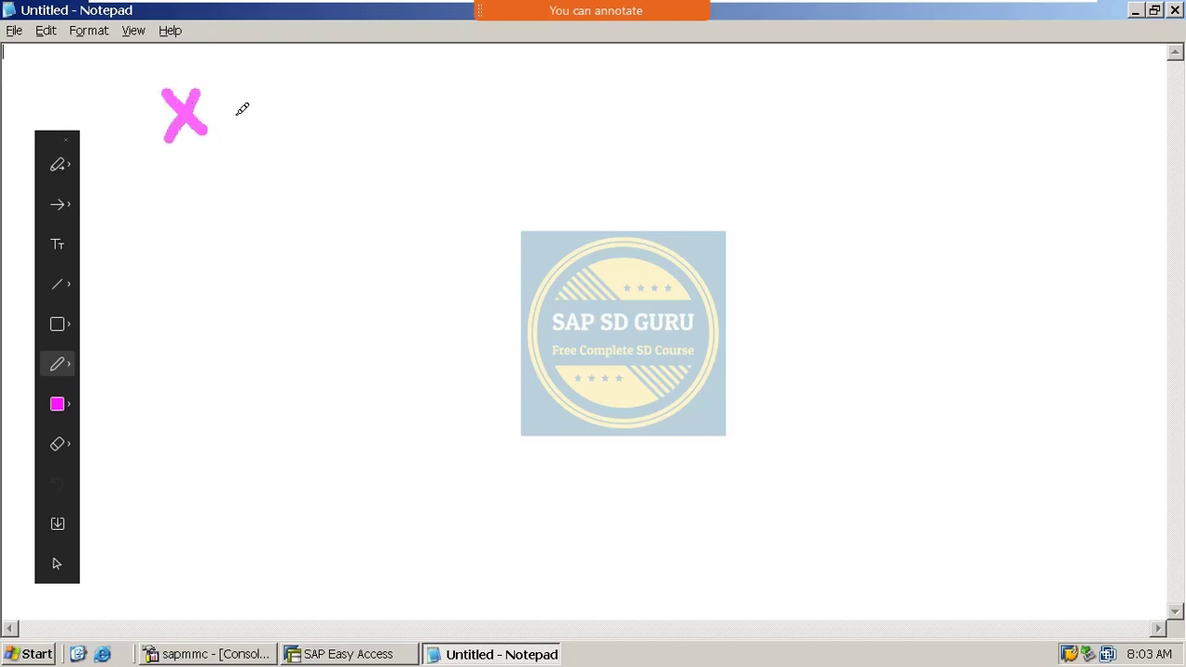
{"action": "mouse_move", "coordinate": [233, 115]}
{"action": "left_mouse_down"}
{"action": "mouse_move", "coordinate": [412, 109]}
{"action": "mouse_move", "coordinate": [404, 139]}
{"action": "left_mouse_up"}
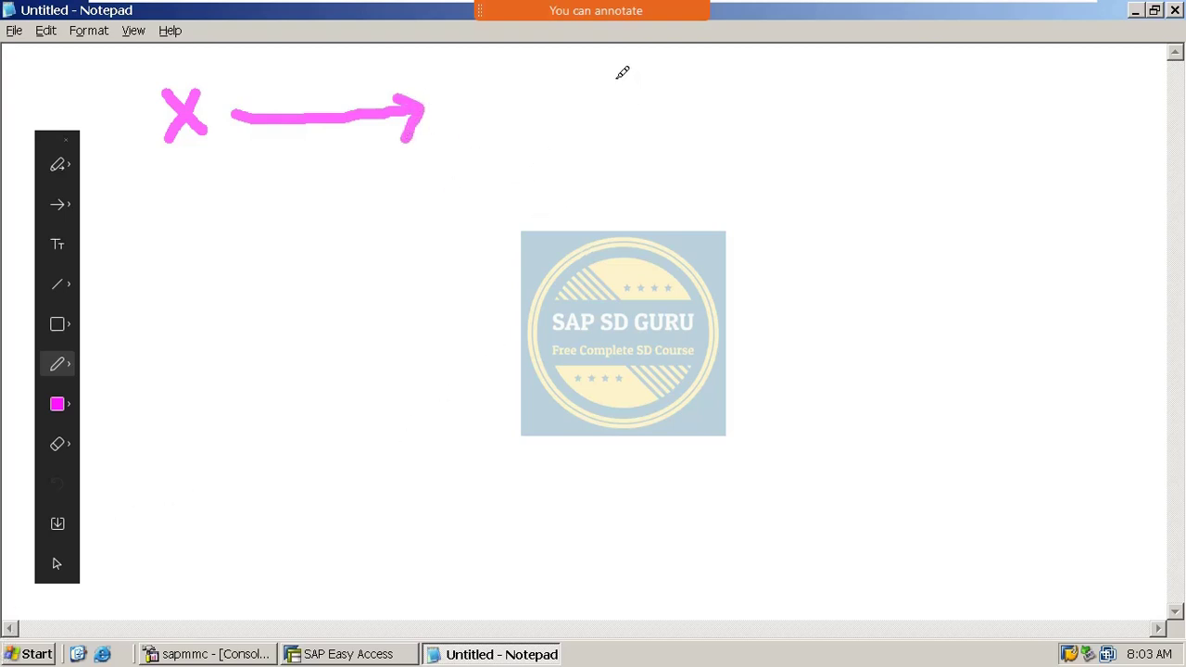
{"action": "mouse_move", "coordinate": [618, 78]}
{"action": "left_mouse_down"}
{"action": "mouse_move", "coordinate": [627, 116]}
{"action": "mouse_move", "coordinate": [643, 82]}
{"action": "mouse_move", "coordinate": [693, 81]}
{"action": "mouse_move", "coordinate": [721, 115]}
{"action": "mouse_move", "coordinate": [719, 99]}
{"action": "mouse_move", "coordinate": [776, 116]}
{"action": "mouse_move", "coordinate": [784, 72]}
{"action": "left_mouse_up"}
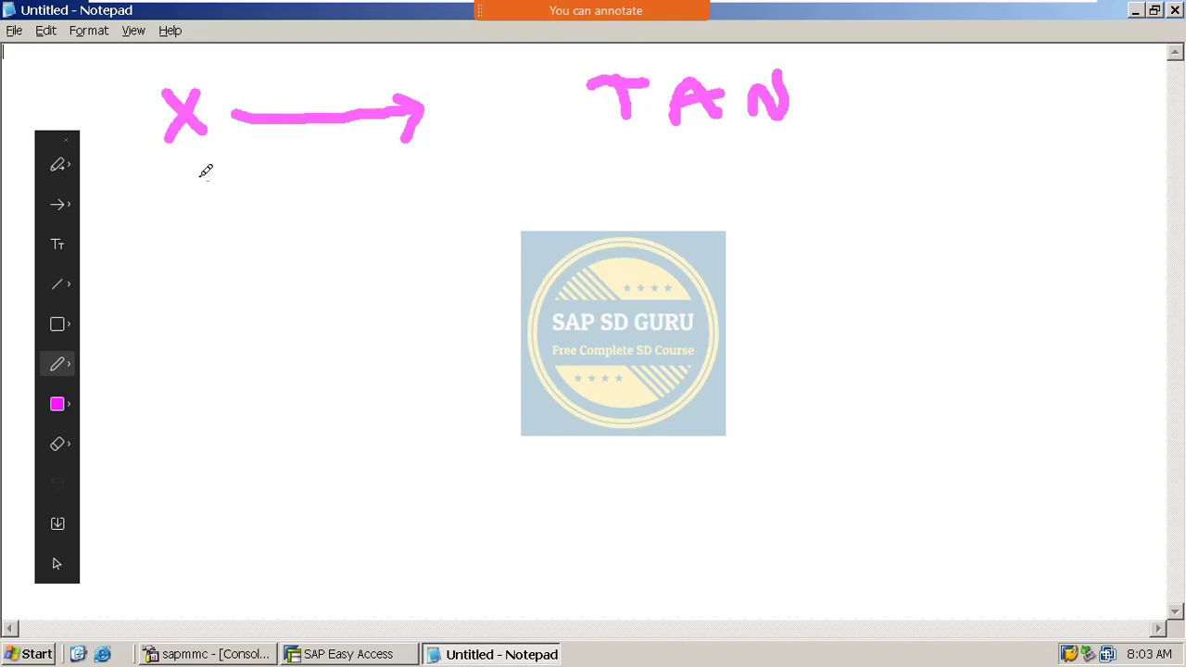
- Draw a bent arrow from X down to a circled Y, circle the X, and add an arrow leading away from Y
{"action": "mouse_move", "coordinate": [184, 156]}
{"action": "left_mouse_down"}
{"action": "mouse_move", "coordinate": [181, 212]}
{"action": "mouse_move", "coordinate": [234, 212]}
{"action": "mouse_move", "coordinate": [217, 236]}
{"action": "left_mouse_up"}
{"action": "mouse_move", "coordinate": [276, 194]}
{"action": "left_mouse_down"}
{"action": "mouse_move", "coordinate": [322, 216]}
{"action": "mouse_move", "coordinate": [293, 267]}
{"action": "left_mouse_up"}
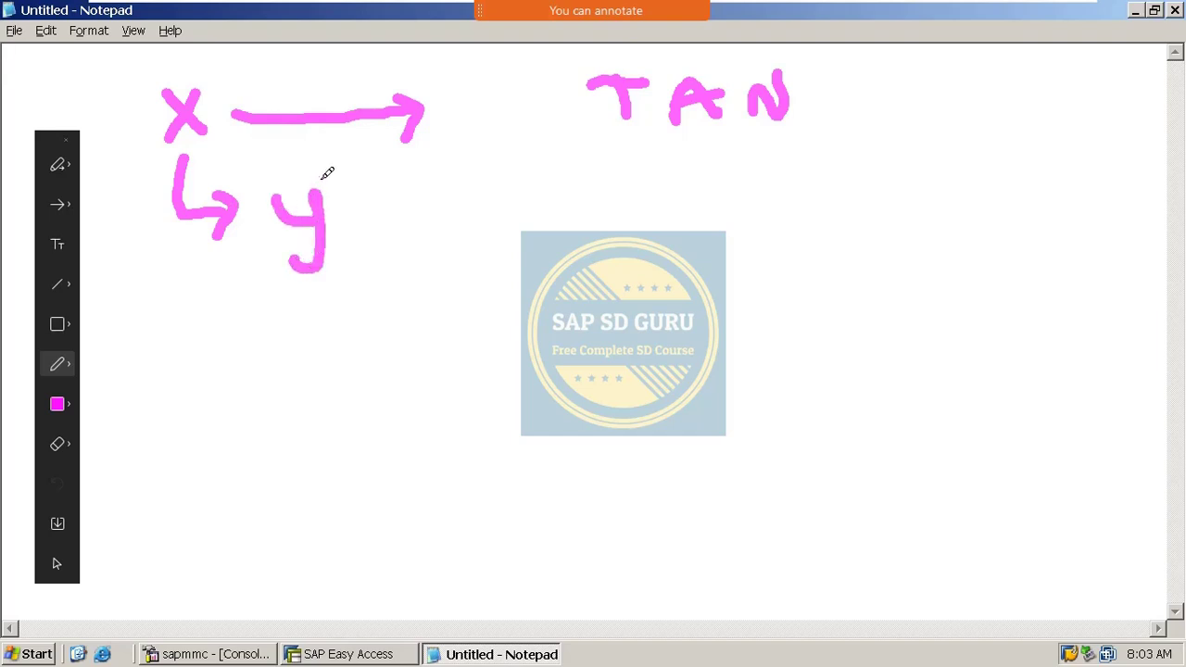
{"action": "mouse_move", "coordinate": [323, 177]}
{"action": "left_mouse_down"}
{"action": "mouse_move", "coordinate": [283, 163]}
{"action": "mouse_move", "coordinate": [250, 195]}
{"action": "mouse_move", "coordinate": [267, 254]}
{"action": "mouse_move", "coordinate": [305, 277]}
{"action": "mouse_move", "coordinate": [371, 217]}
{"action": "mouse_move", "coordinate": [317, 160]}
{"action": "left_mouse_up"}
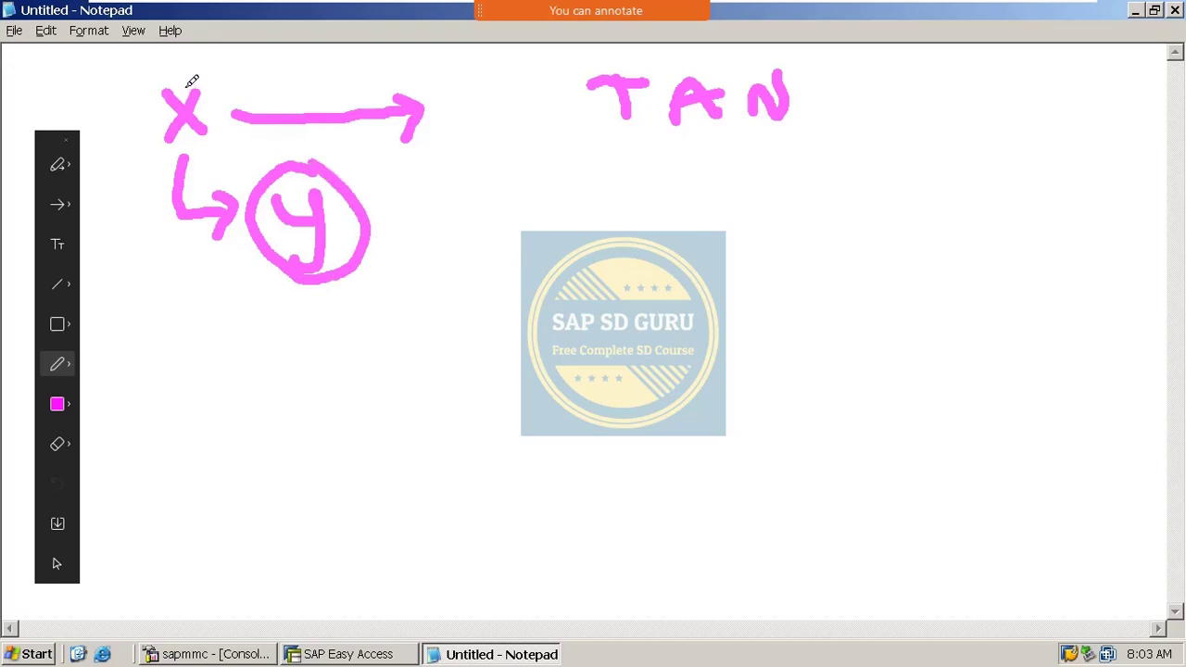
{"action": "mouse_move", "coordinate": [180, 65]}
{"action": "left_mouse_down"}
{"action": "mouse_move", "coordinate": [163, 69]}
{"action": "mouse_move", "coordinate": [137, 118]}
{"action": "mouse_move", "coordinate": [206, 140]}
{"action": "mouse_move", "coordinate": [223, 90]}
{"action": "mouse_move", "coordinate": [188, 66]}
{"action": "left_mouse_up"}
{"action": "left_click_drag", "start_coordinate": [387, 210], "coordinate": [468, 198]}
{"action": "left_click_drag", "start_coordinate": [432, 161], "coordinate": [466, 237]}
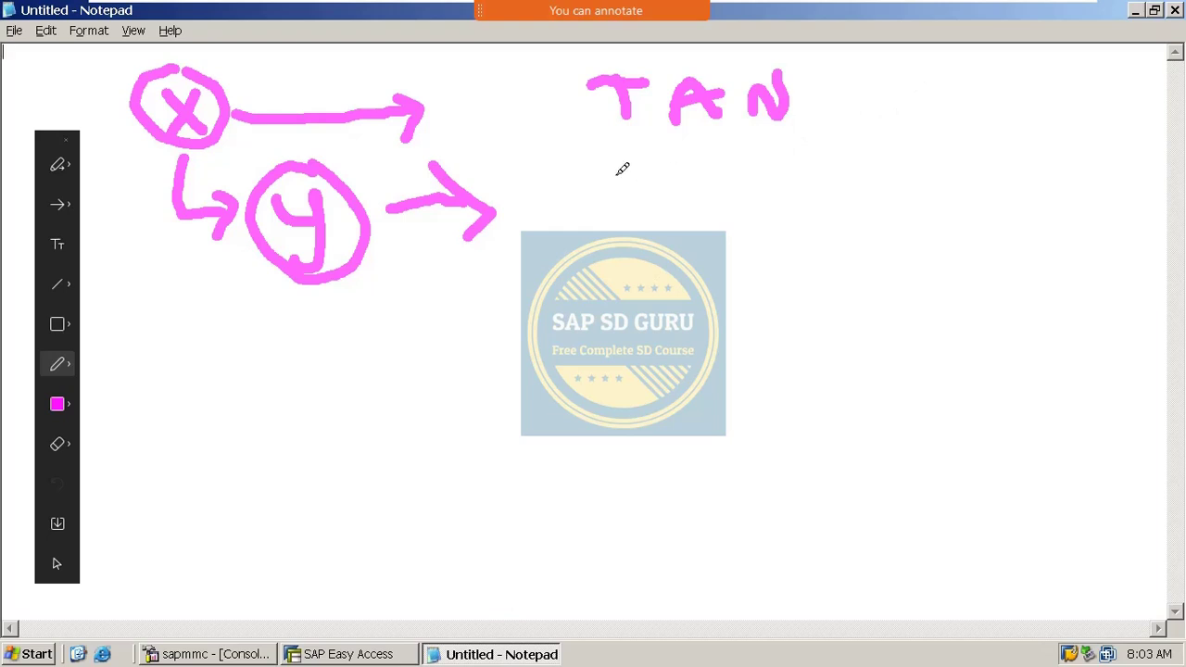
- Handwrite TANN below TAN, across from the Y arrow, and underline it
{"action": "left_click_drag", "start_coordinate": [619, 167], "coordinate": [619, 219]}
{"action": "left_click_drag", "start_coordinate": [587, 178], "coordinate": [646, 169]}
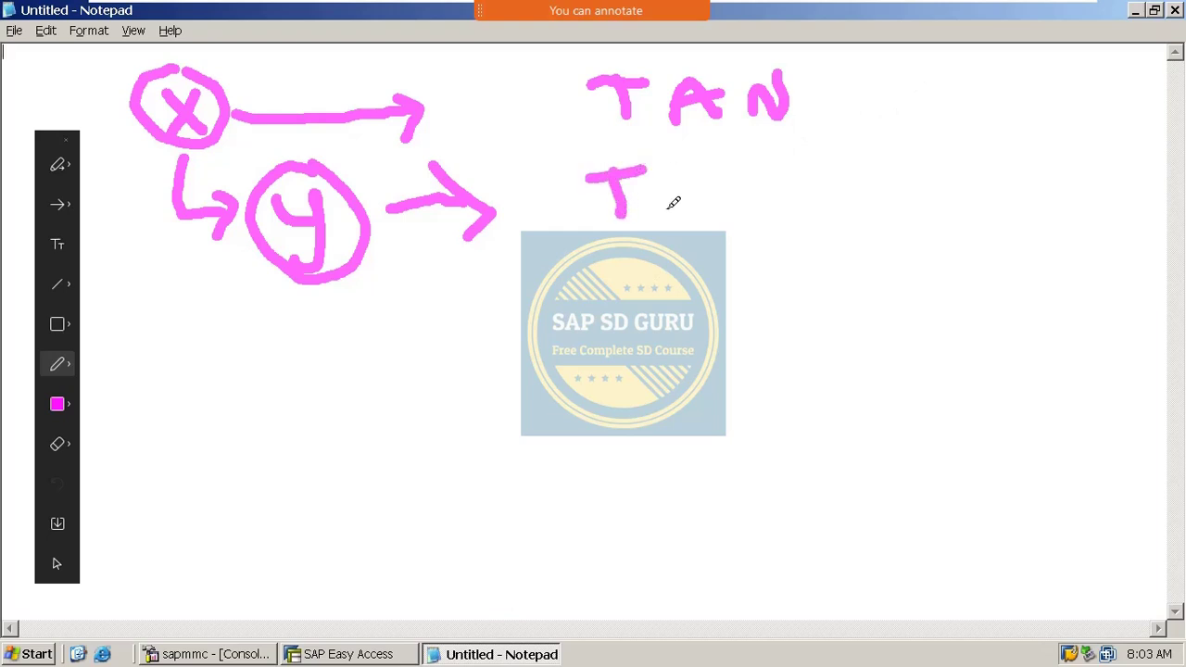
{"action": "mouse_move", "coordinate": [660, 215]}
{"action": "left_mouse_down"}
{"action": "mouse_move", "coordinate": [686, 163]}
{"action": "mouse_move", "coordinate": [706, 209]}
{"action": "mouse_move", "coordinate": [686, 189]}
{"action": "mouse_move", "coordinate": [658, 192]}
{"action": "left_mouse_up"}
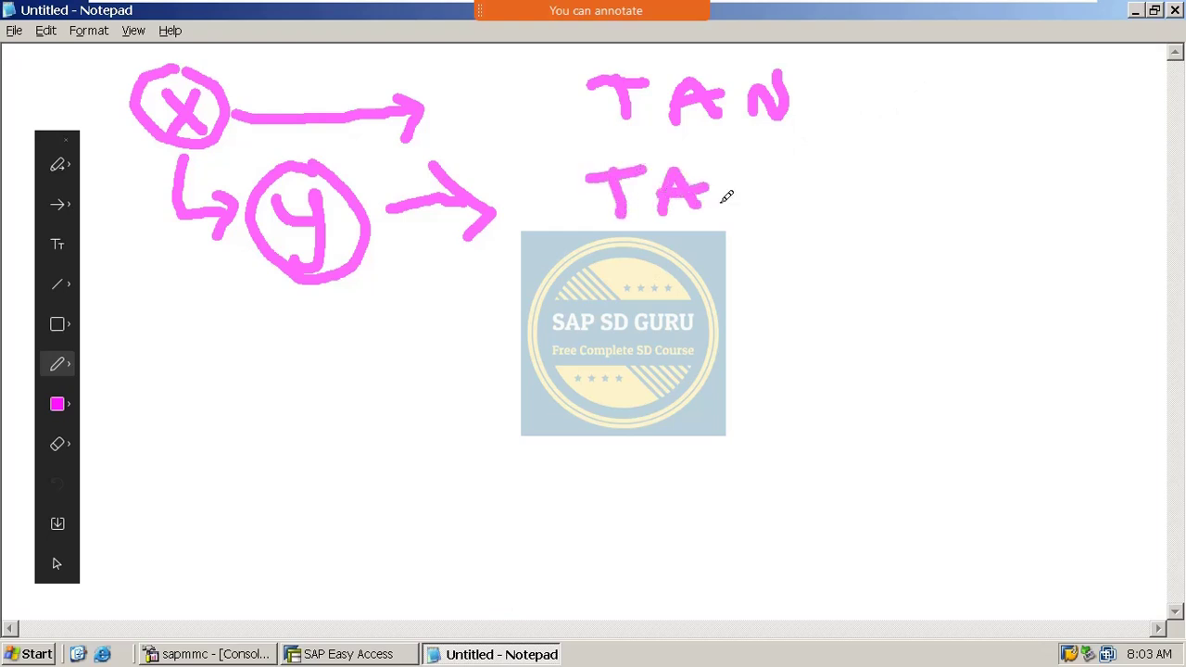
{"action": "mouse_move", "coordinate": [721, 215]}
{"action": "left_mouse_down"}
{"action": "mouse_move", "coordinate": [728, 194]}
{"action": "mouse_move", "coordinate": [792, 167]}
{"action": "mouse_move", "coordinate": [812, 176]}
{"action": "mouse_move", "coordinate": [844, 135]}
{"action": "left_mouse_up"}
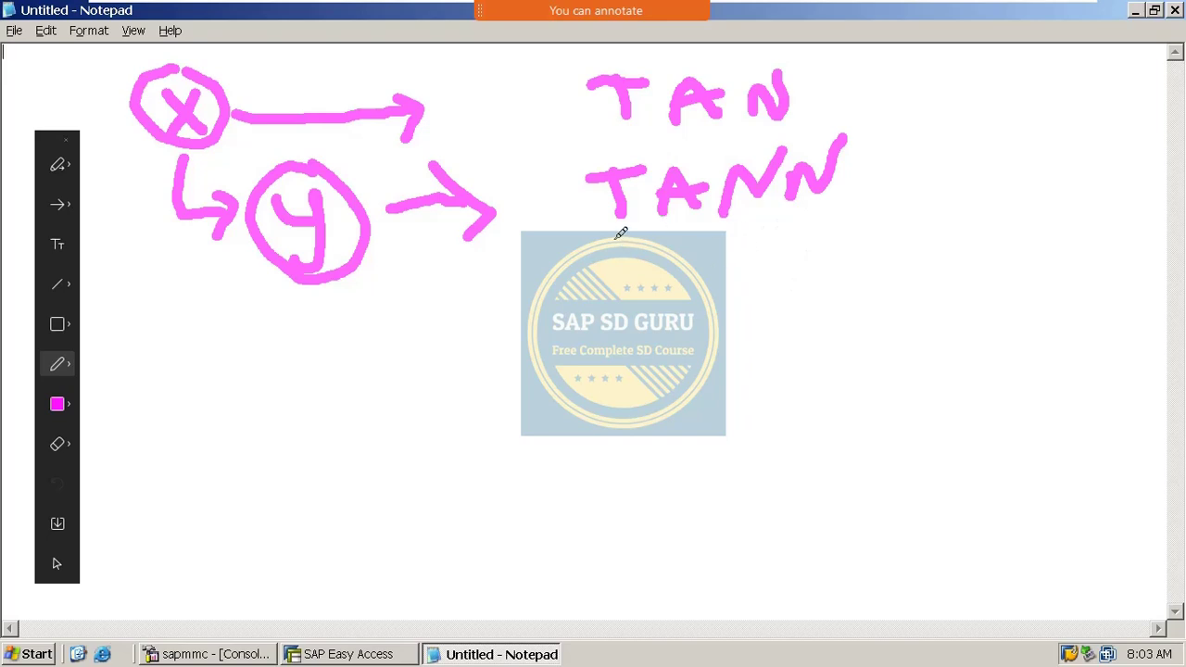
{"action": "mouse_move", "coordinate": [621, 232]}
{"action": "left_mouse_down"}
{"action": "mouse_move", "coordinate": [693, 232]}
{"action": "mouse_move", "coordinate": [837, 200]}
{"action": "left_mouse_up"}
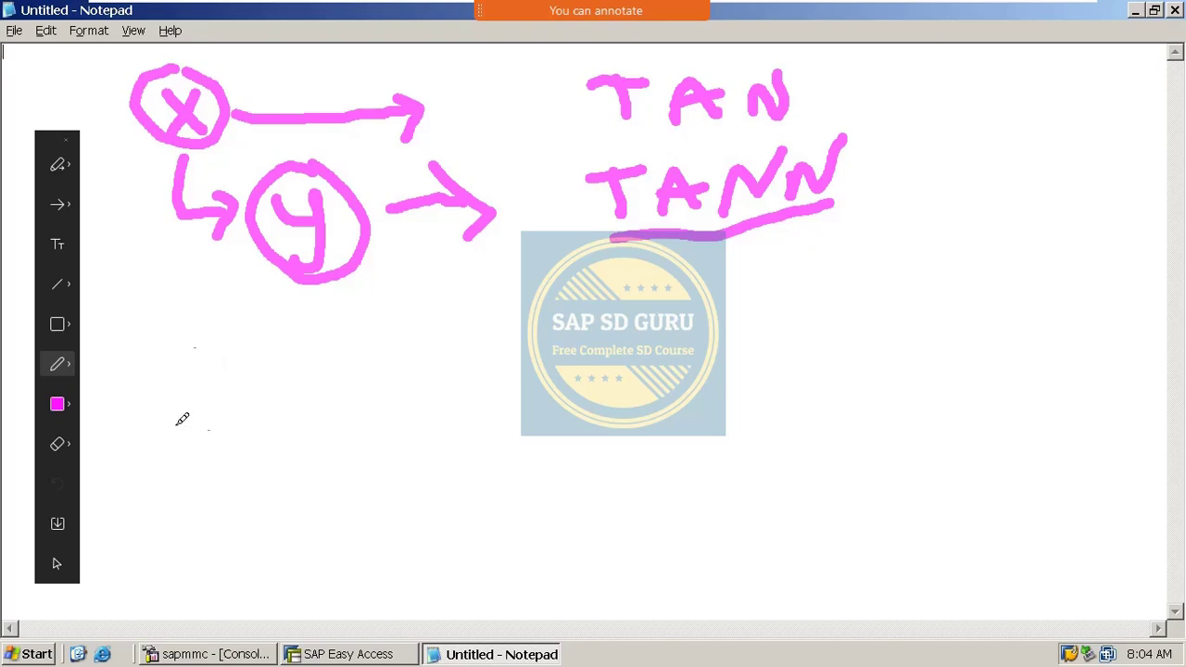
- Handwrite the abbreviation SDT in the blank area below the circled Y, with ICG beneath it
{"action": "mouse_move", "coordinate": [280, 372]}
{"action": "left_mouse_down"}
{"action": "mouse_move", "coordinate": [284, 408]}
{"action": "mouse_move", "coordinate": [227, 408]}
{"action": "left_mouse_up"}
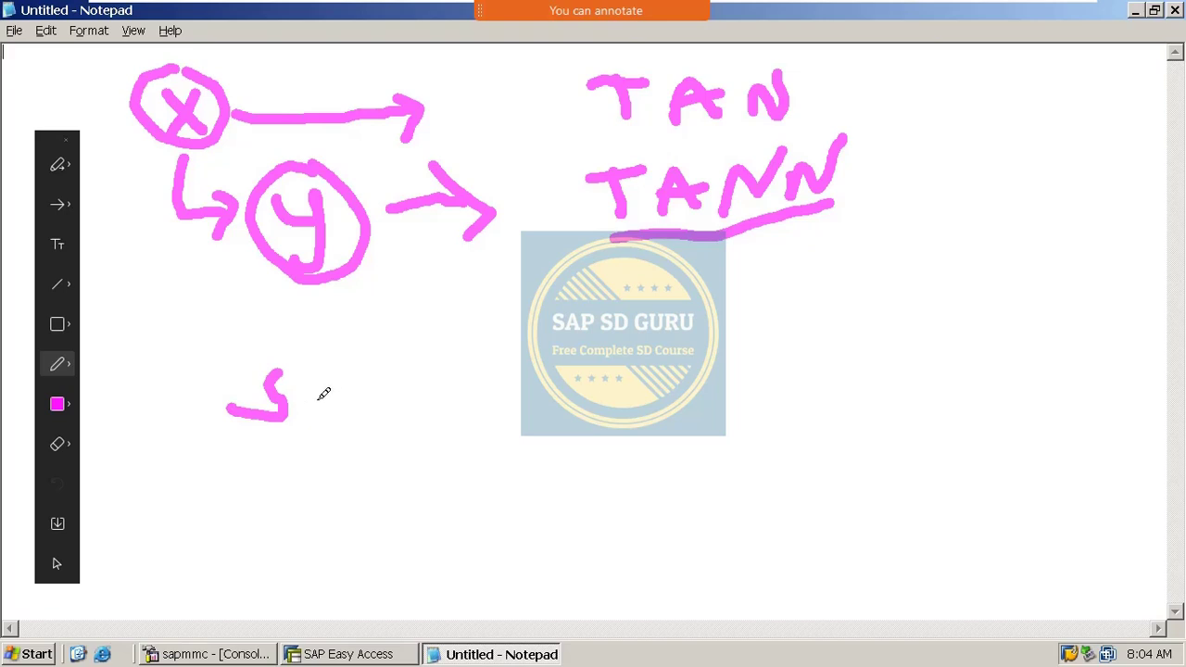
{"action": "mouse_move", "coordinate": [304, 374]}
{"action": "left_mouse_down"}
{"action": "mouse_move", "coordinate": [306, 415]}
{"action": "mouse_move", "coordinate": [321, 416]}
{"action": "left_mouse_up"}
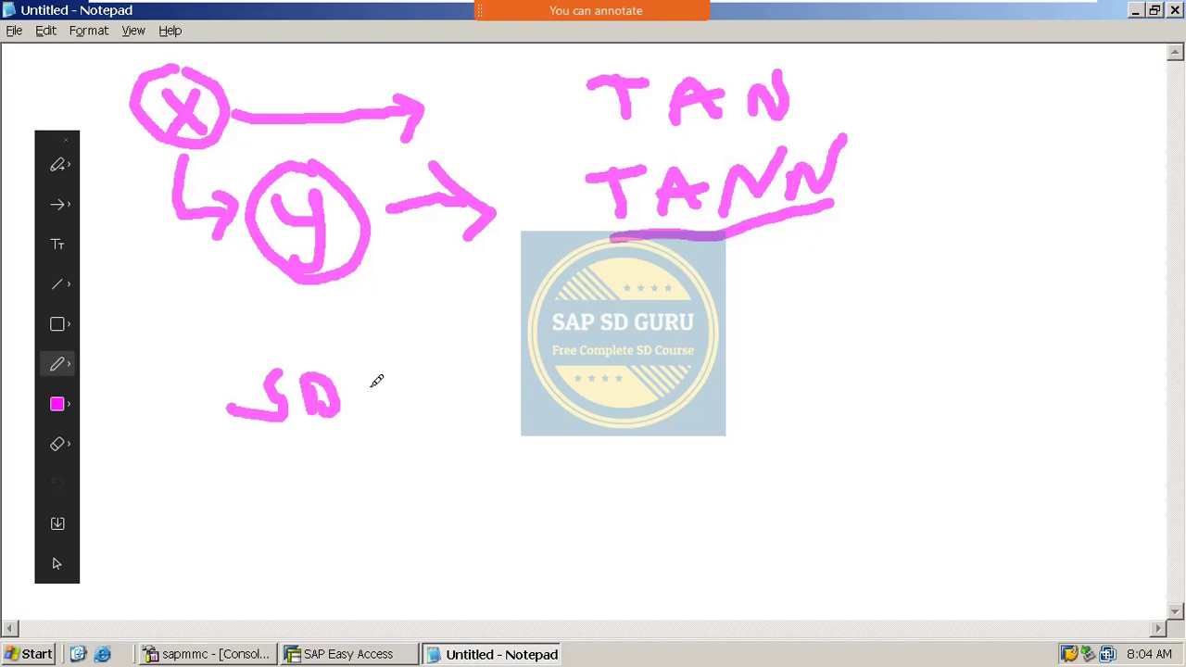
{"action": "left_click_drag", "start_coordinate": [373, 376], "coordinate": [365, 404]}
{"action": "mouse_move", "coordinate": [389, 374]}
{"action": "left_mouse_down"}
{"action": "mouse_move", "coordinate": [370, 396]}
{"action": "mouse_move", "coordinate": [380, 367]}
{"action": "mouse_move", "coordinate": [391, 368]}
{"action": "left_mouse_up"}
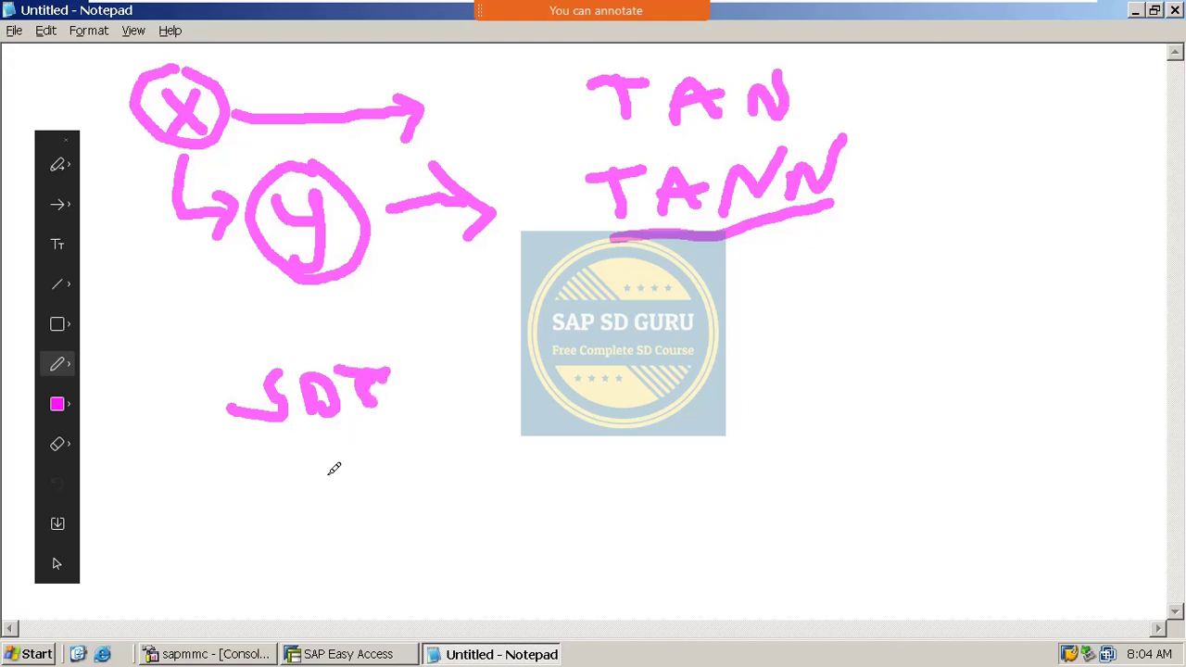
{"action": "mouse_move", "coordinate": [284, 454]}
{"action": "left_mouse_down"}
{"action": "mouse_move", "coordinate": [282, 478]}
{"action": "mouse_move", "coordinate": [302, 447]}
{"action": "left_mouse_up"}
{"action": "mouse_move", "coordinate": [265, 483]}
{"action": "left_mouse_down"}
{"action": "mouse_move", "coordinate": [403, 454]}
{"action": "mouse_move", "coordinate": [370, 495]}
{"action": "left_mouse_up"}
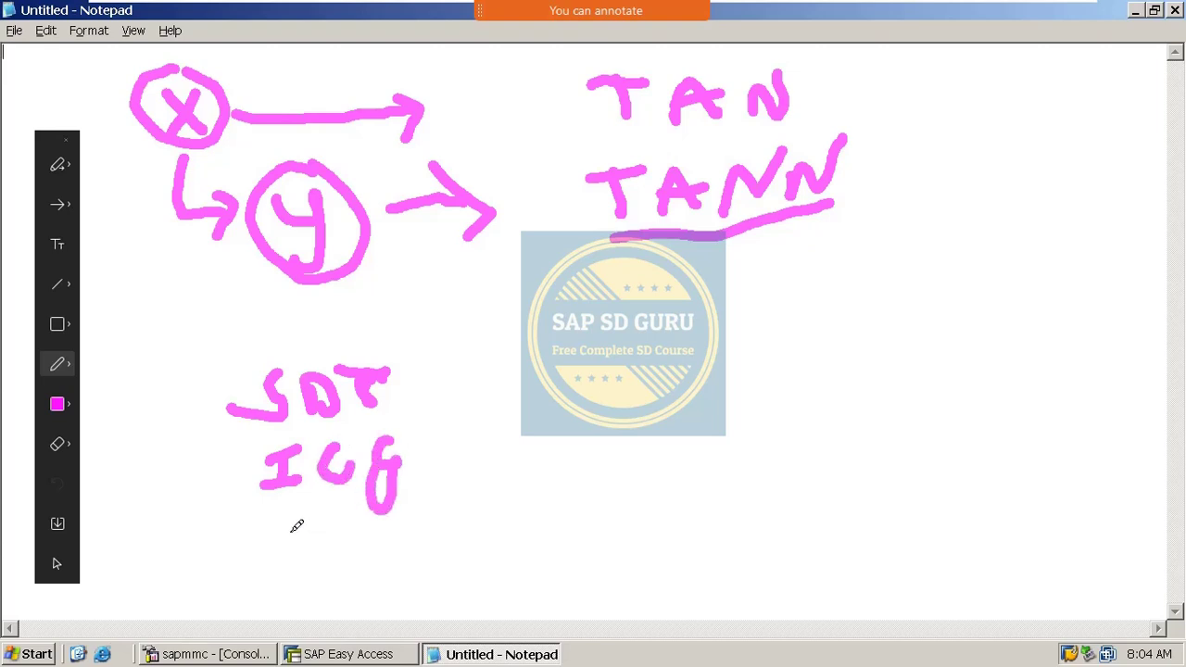
- Handwrite I.U and H.L.I beneath ICG to complete the list of abbreviations
{"action": "mouse_move", "coordinate": [272, 536]}
{"action": "left_mouse_down"}
{"action": "mouse_move", "coordinate": [299, 525]}
{"action": "mouse_move", "coordinate": [252, 559]}
{"action": "left_mouse_up"}
{"action": "left_click", "coordinate": [310, 541]}
{"action": "left_click_drag", "start_coordinate": [334, 528], "coordinate": [355, 525]}
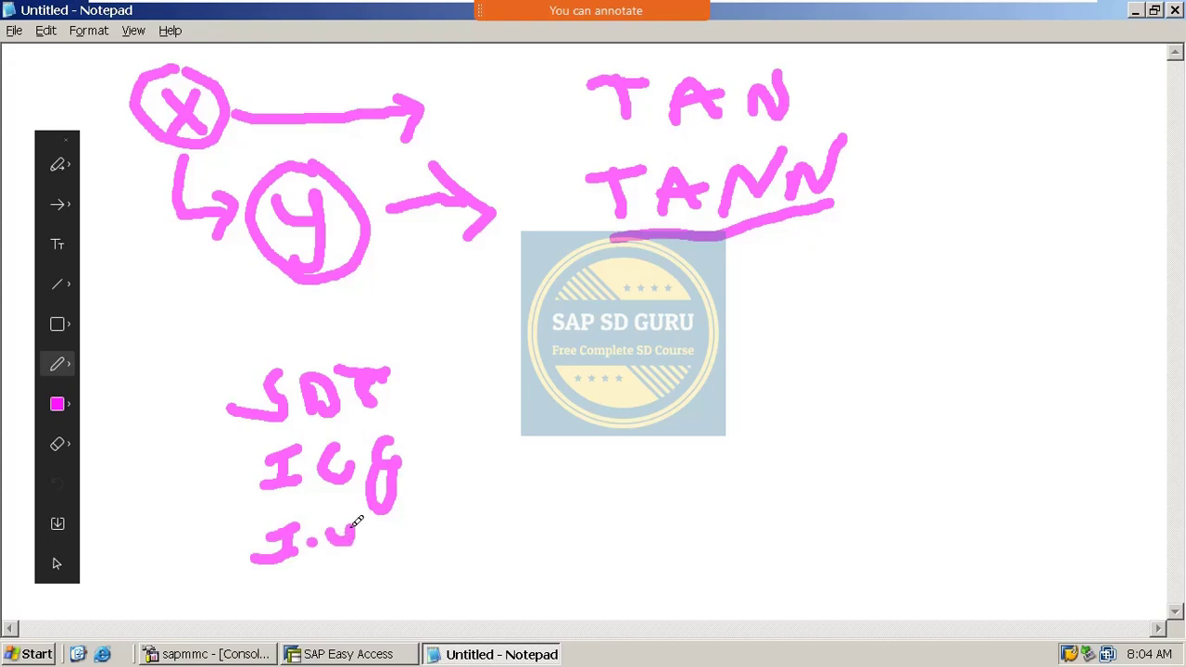
{"action": "mouse_move", "coordinate": [316, 569]}
{"action": "left_mouse_down"}
{"action": "mouse_move", "coordinate": [313, 604]}
{"action": "mouse_move", "coordinate": [329, 581]}
{"action": "mouse_move", "coordinate": [416, 565]}
{"action": "left_mouse_up"}
{"action": "left_click", "coordinate": [338, 584]}
{"action": "left_click", "coordinate": [435, 569]}
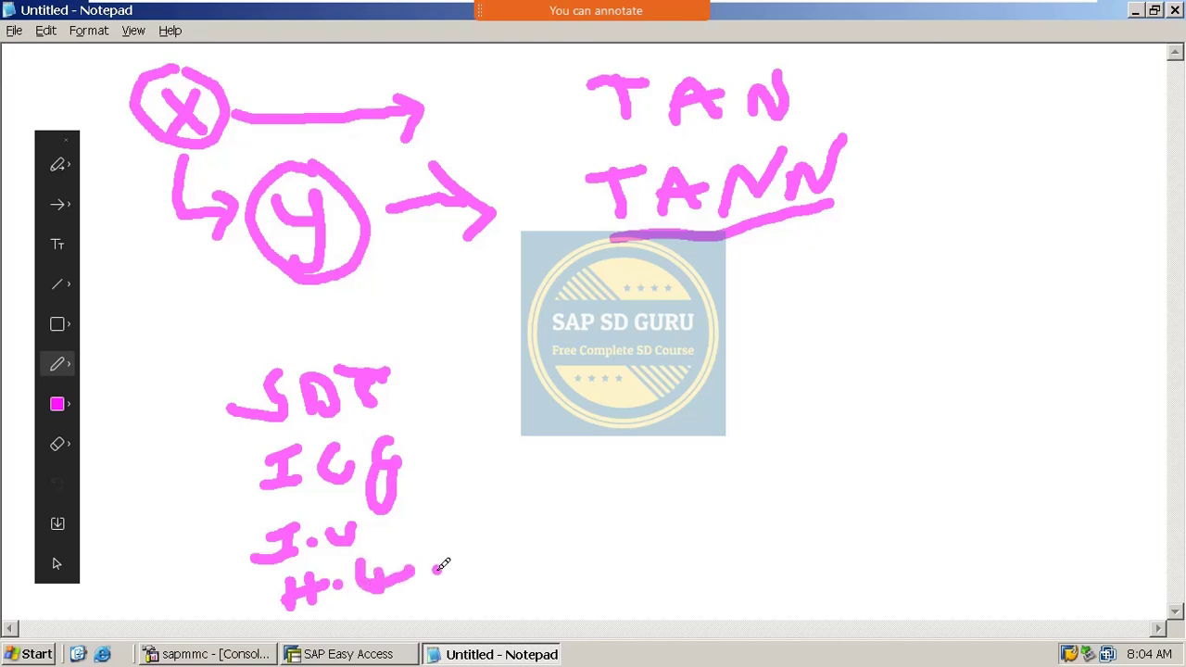
{"action": "mouse_move", "coordinate": [475, 541]}
{"action": "left_mouse_down"}
{"action": "mouse_move", "coordinate": [466, 572]}
{"action": "mouse_move", "coordinate": [500, 525]}
{"action": "left_mouse_up"}
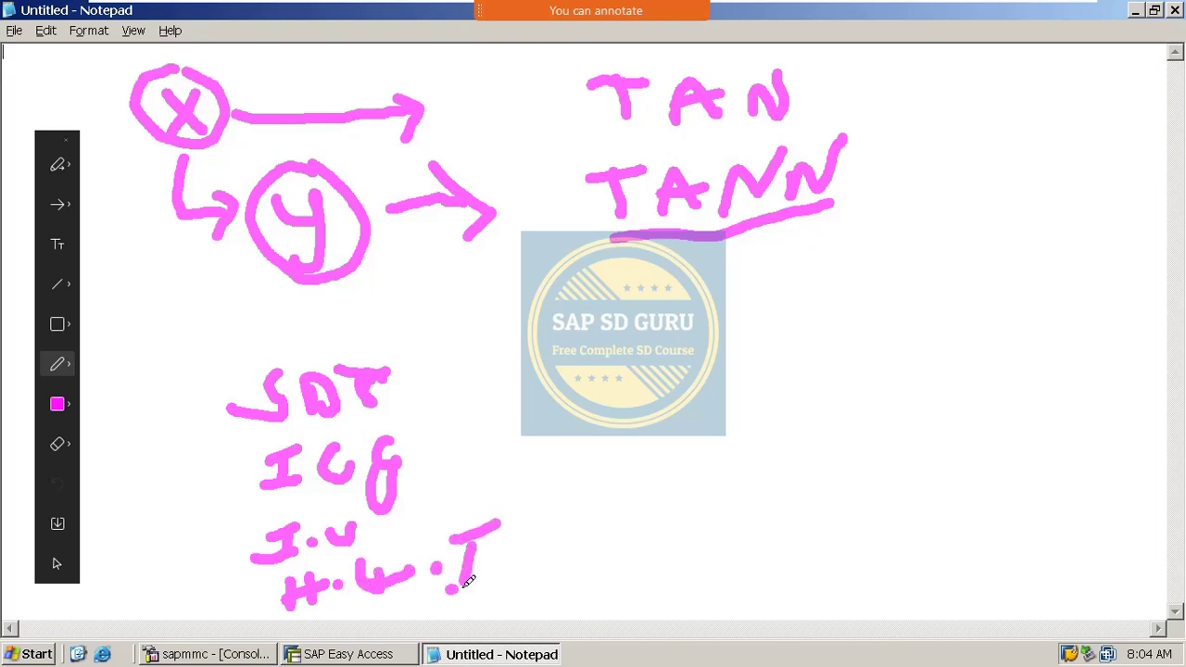
{"action": "left_click_drag", "start_coordinate": [449, 591], "coordinate": [502, 569]}
- Draw four dashes beside the abbreviation list, then a closing brace with a curved arrow leading up to TANN
{"action": "left_click_drag", "start_coordinate": [505, 387], "coordinate": [564, 389]}
{"action": "left_click_drag", "start_coordinate": [535, 429], "coordinate": [600, 423]}
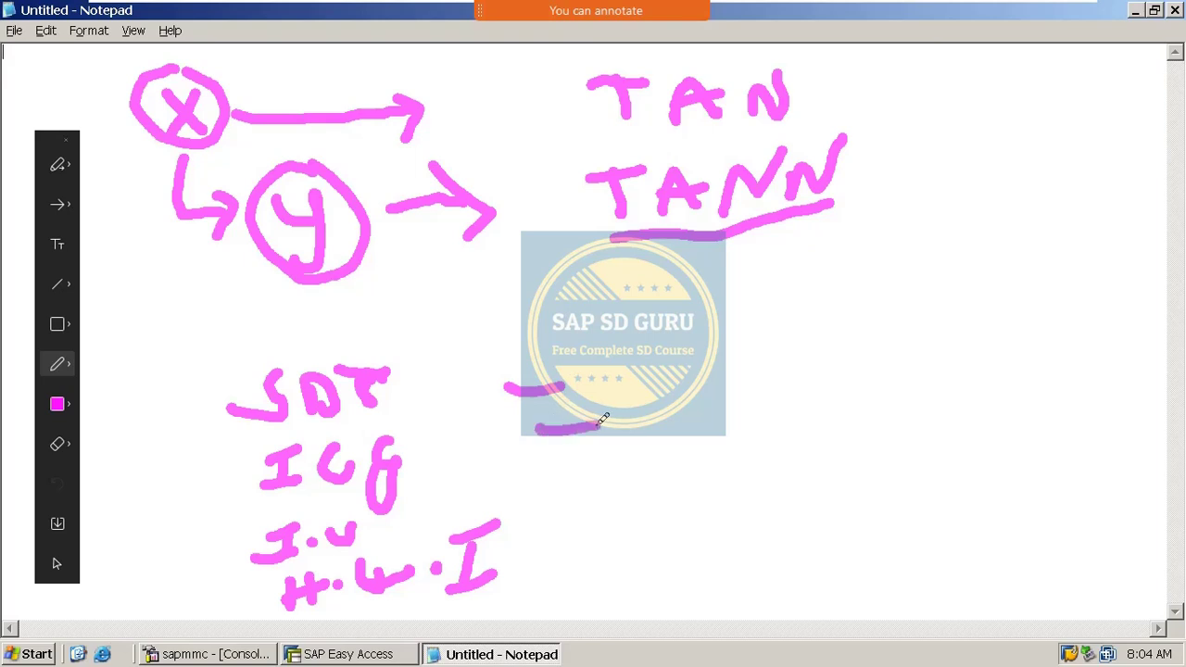
{"action": "left_click_drag", "start_coordinate": [548, 477], "coordinate": [621, 460]}
{"action": "left_click_drag", "start_coordinate": [560, 534], "coordinate": [667, 509]}
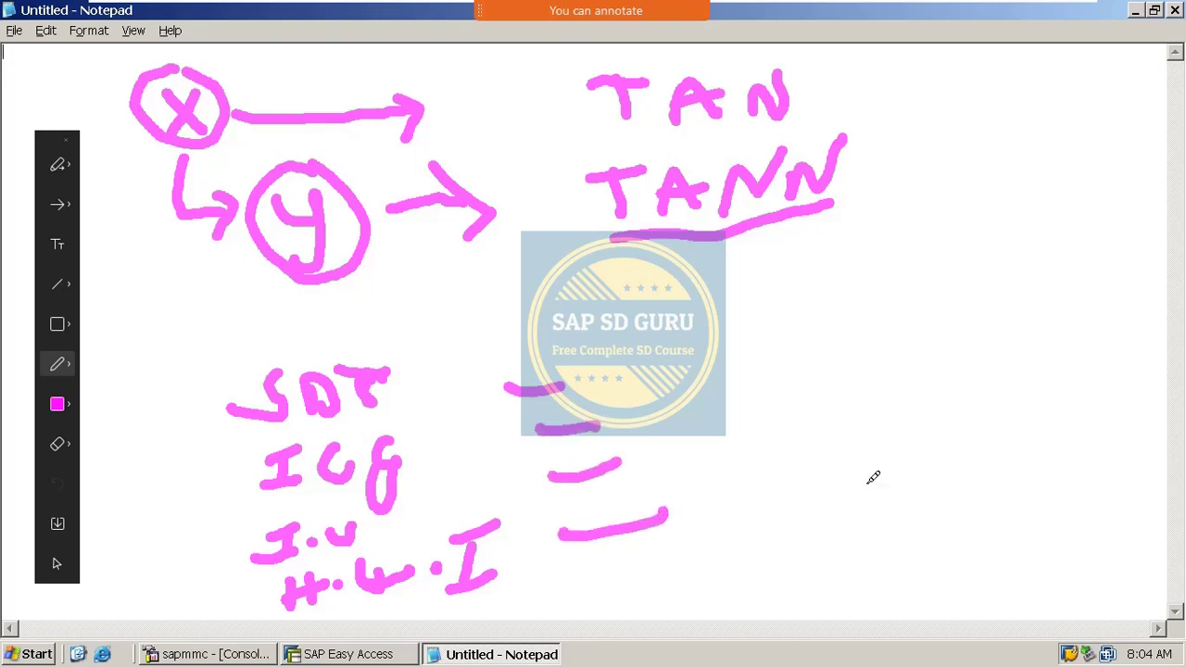
{"action": "mouse_move", "coordinate": [836, 280]}
{"action": "left_mouse_down"}
{"action": "mouse_move", "coordinate": [847, 389]}
{"action": "mouse_move", "coordinate": [881, 490]}
{"action": "mouse_move", "coordinate": [850, 528]}
{"action": "left_mouse_up"}
{"action": "mouse_move", "coordinate": [888, 401]}
{"action": "left_mouse_down"}
{"action": "mouse_move", "coordinate": [963, 366]}
{"action": "mouse_move", "coordinate": [933, 190]}
{"action": "mouse_move", "coordinate": [943, 248]}
{"action": "left_mouse_up"}
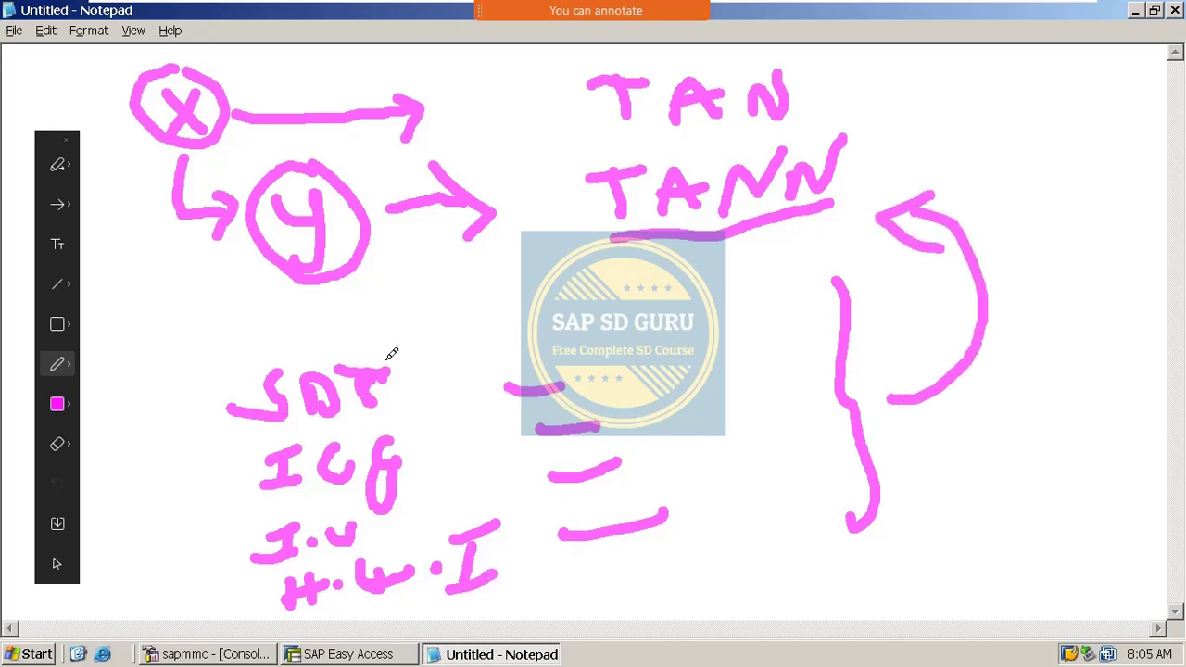
- Handwrite MOR beside the SDT dash, tick ICG, and write MORM beside the ICG dash
{"action": "mouse_move", "coordinate": [614, 366]}
{"action": "left_mouse_down"}
{"action": "mouse_move", "coordinate": [648, 331]}
{"action": "mouse_move", "coordinate": [702, 360]}
{"action": "left_mouse_up"}
{"action": "left_click_drag", "start_coordinate": [713, 315], "coordinate": [746, 354]}
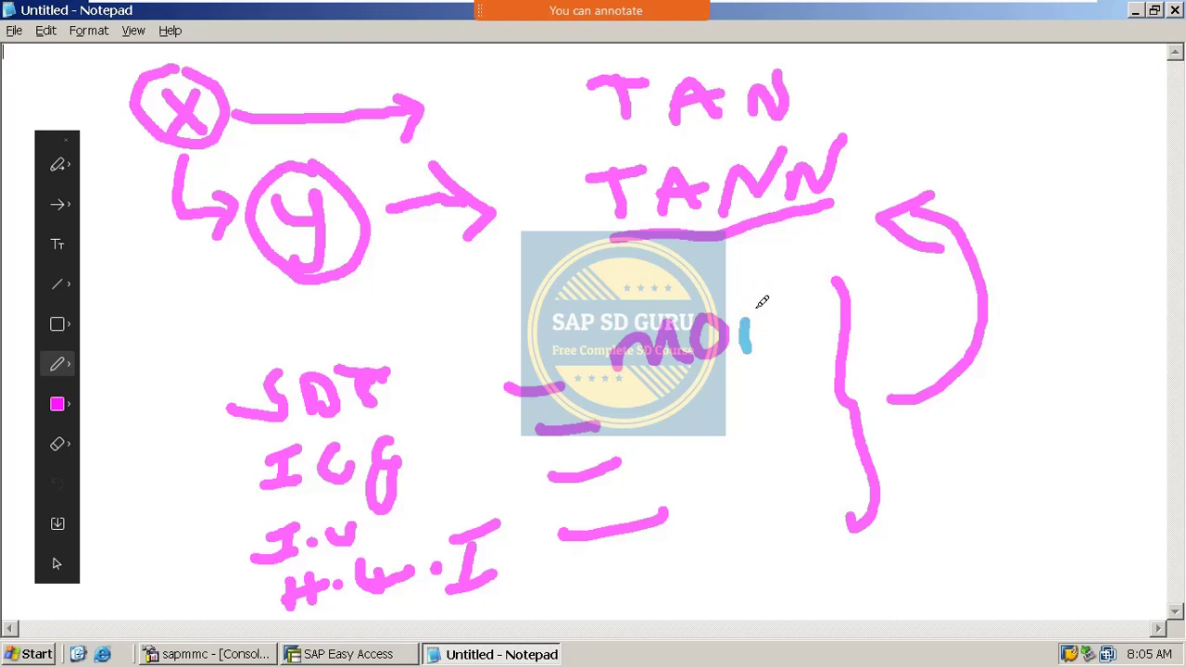
{"action": "mouse_move", "coordinate": [751, 304]}
{"action": "left_mouse_down"}
{"action": "mouse_move", "coordinate": [777, 308]}
{"action": "mouse_move", "coordinate": [787, 352]}
{"action": "left_mouse_up"}
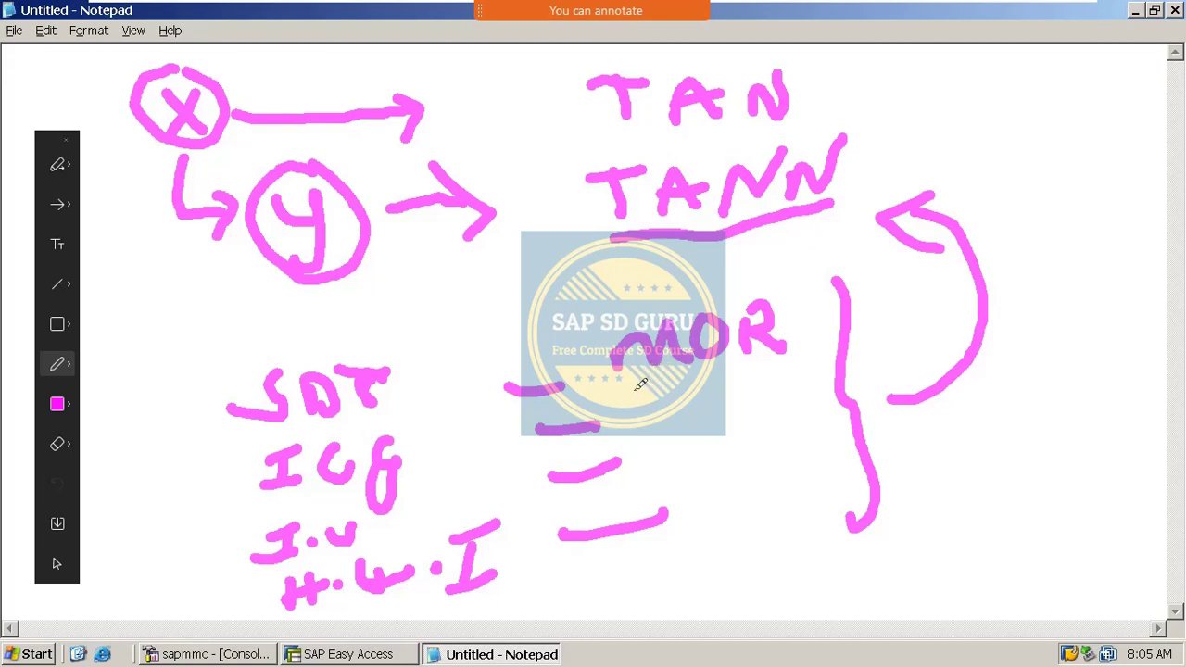
{"action": "left_click_drag", "start_coordinate": [422, 458], "coordinate": [490, 425]}
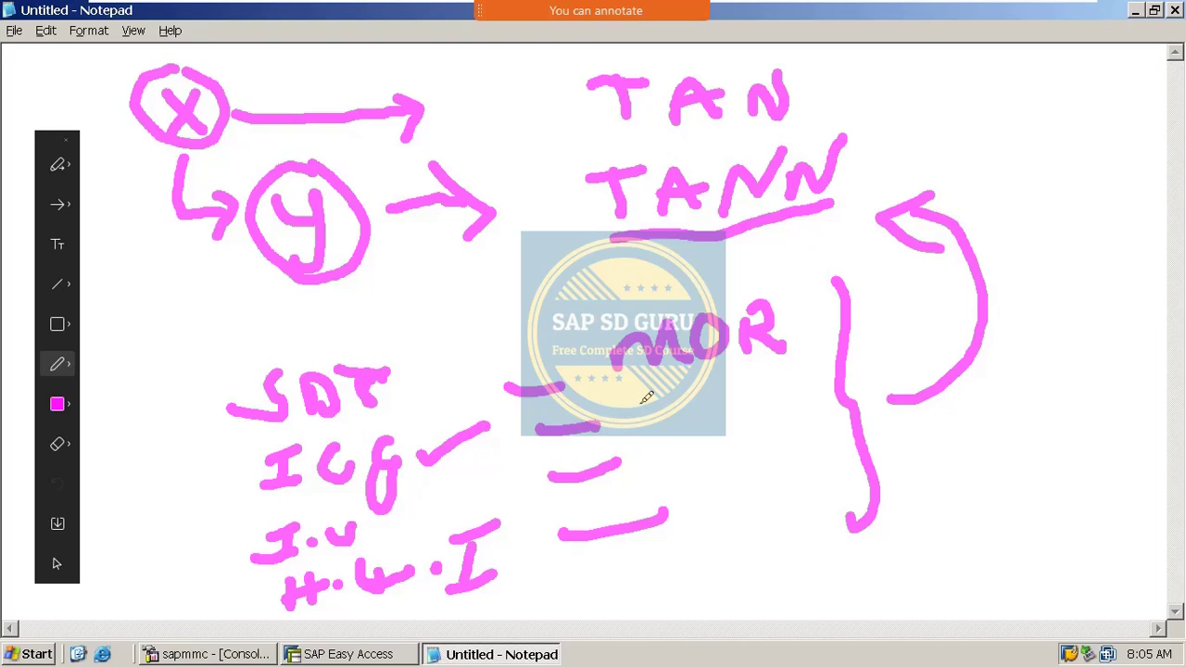
{"action": "mouse_move", "coordinate": [639, 443]}
{"action": "left_mouse_down"}
{"action": "mouse_move", "coordinate": [681, 408]}
{"action": "mouse_move", "coordinate": [715, 397]}
{"action": "mouse_move", "coordinate": [730, 412]}
{"action": "mouse_move", "coordinate": [770, 379]}
{"action": "mouse_move", "coordinate": [817, 369]}
{"action": "mouse_move", "coordinate": [828, 383]}
{"action": "left_mouse_up"}
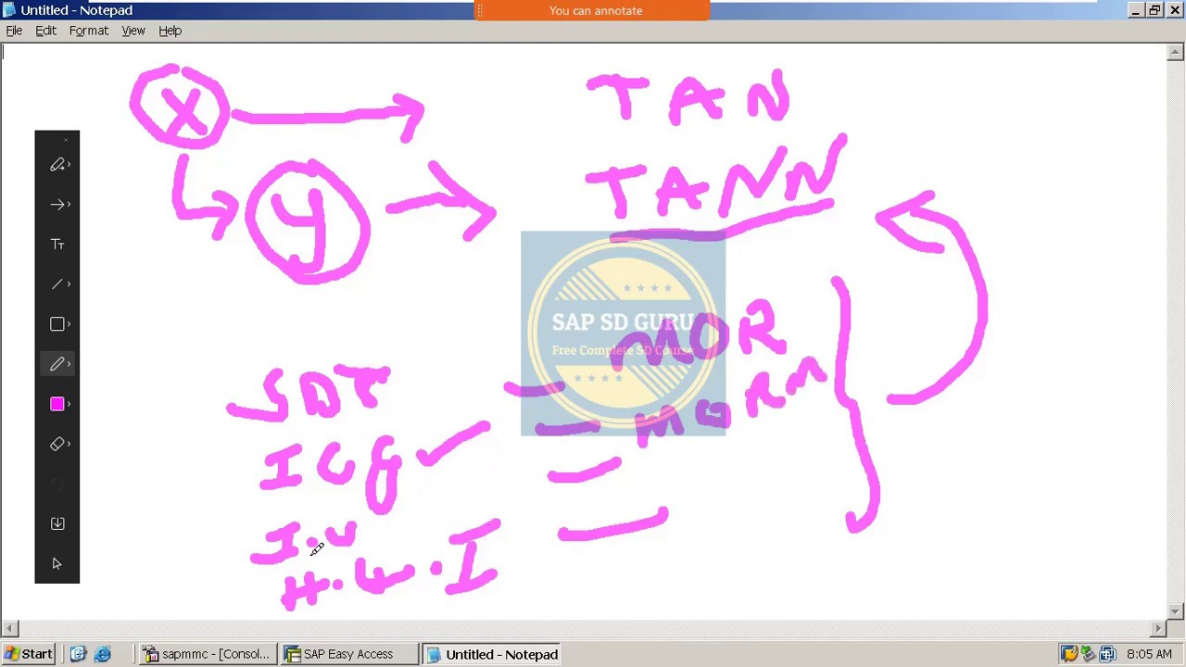
- Underline I.U, draw a blank dash as its value, and handwrite TAN beside the H.L.I dash
{"action": "left_click_drag", "start_coordinate": [311, 556], "coordinate": [412, 532]}
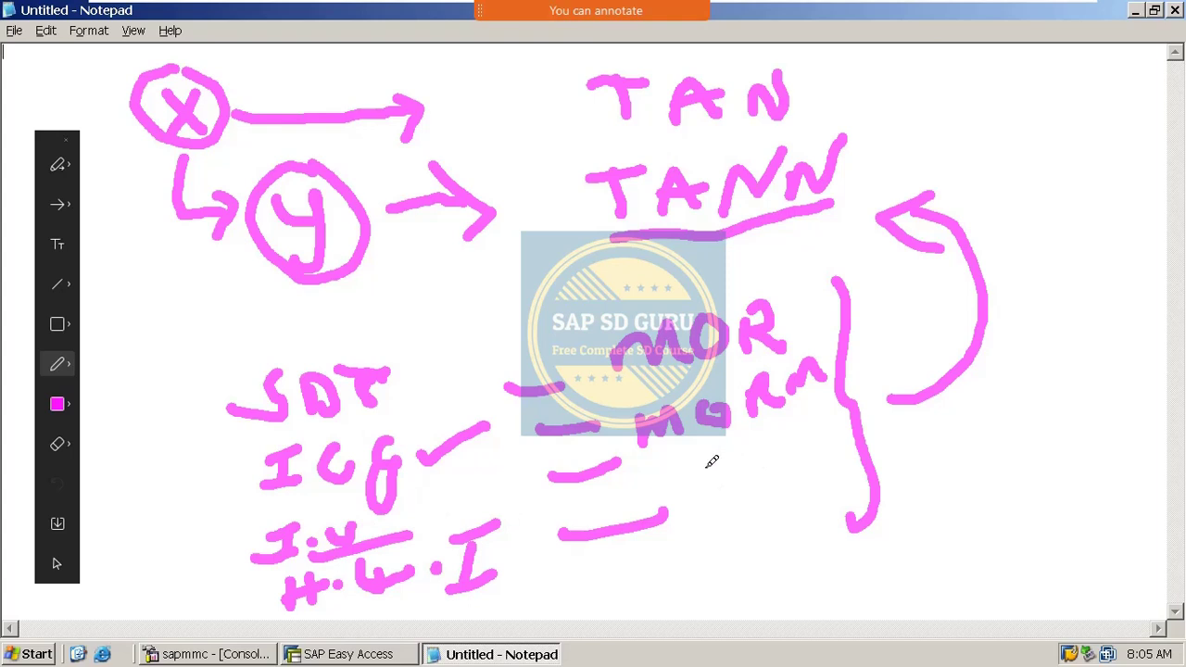
{"action": "left_click_drag", "start_coordinate": [706, 467], "coordinate": [779, 448]}
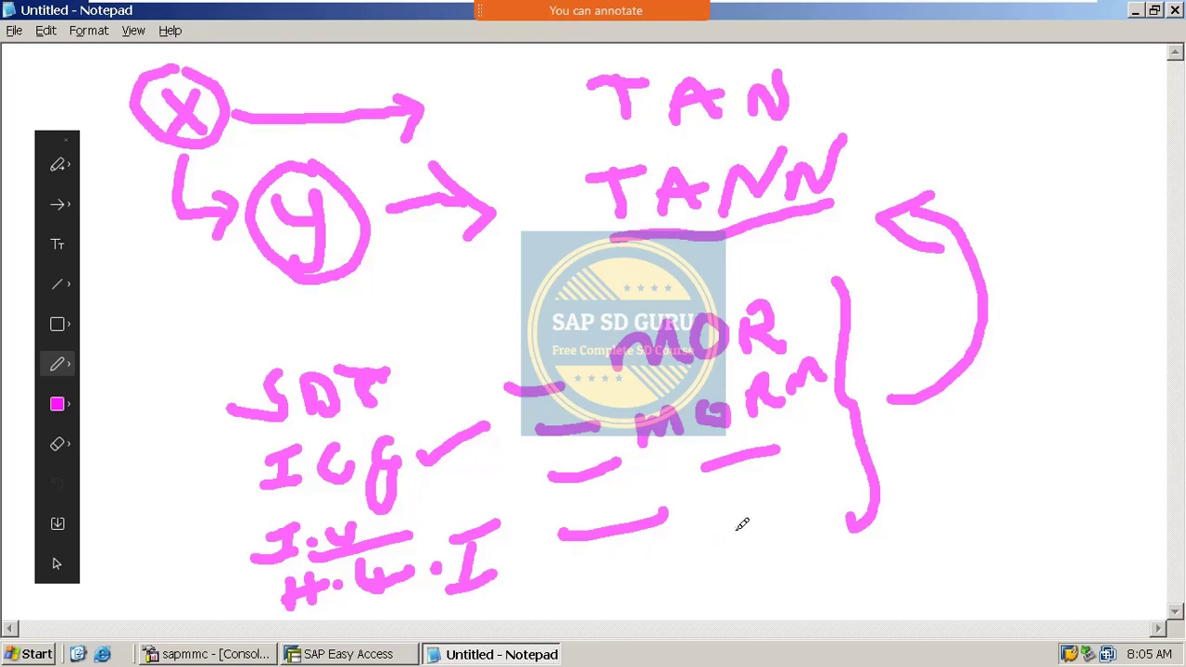
{"action": "mouse_move", "coordinate": [710, 505]}
{"action": "left_mouse_down"}
{"action": "mouse_move", "coordinate": [720, 540]}
{"action": "mouse_move", "coordinate": [736, 497]}
{"action": "mouse_move", "coordinate": [748, 519]}
{"action": "mouse_move", "coordinate": [788, 507]}
{"action": "mouse_move", "coordinate": [795, 528]}
{"action": "mouse_move", "coordinate": [834, 460]}
{"action": "left_mouse_up"}
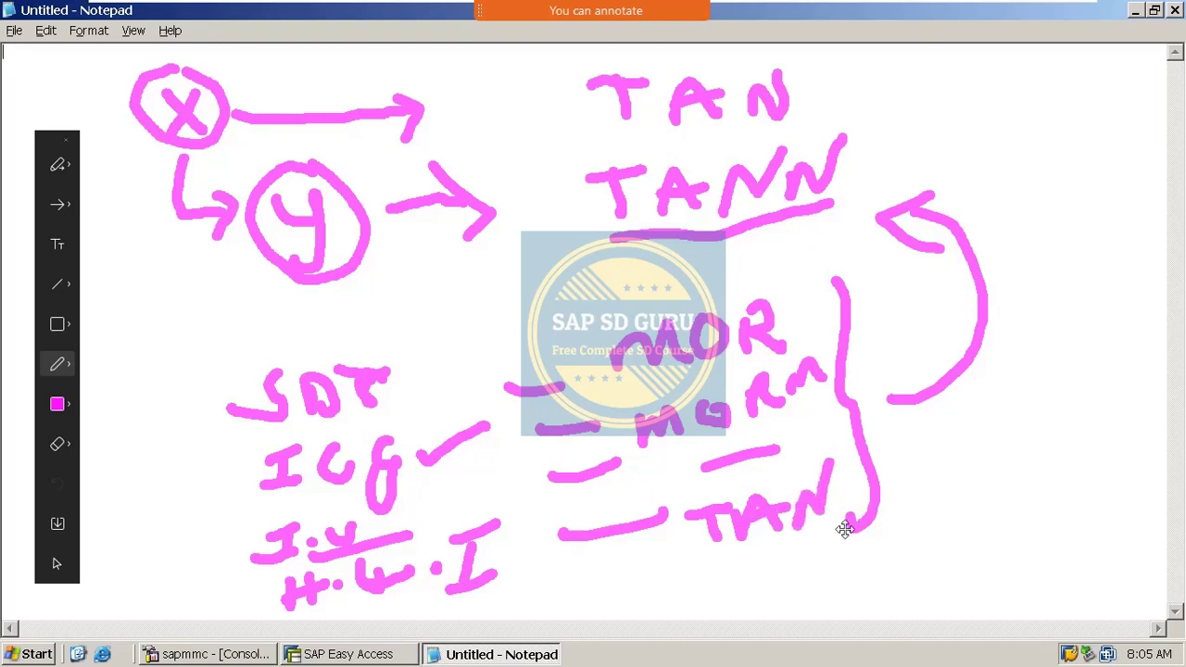
- Draw a long curved arrow from the H.L.I value up to TAN and overwrite that value's first letter with M
{"action": "mouse_move", "coordinate": [821, 545]}
{"action": "left_mouse_down"}
{"action": "mouse_move", "coordinate": [1029, 455]}
{"action": "mouse_move", "coordinate": [979, 13]}
{"action": "mouse_move", "coordinate": [851, 55]}
{"action": "mouse_move", "coordinate": [932, 66]}
{"action": "left_mouse_up"}
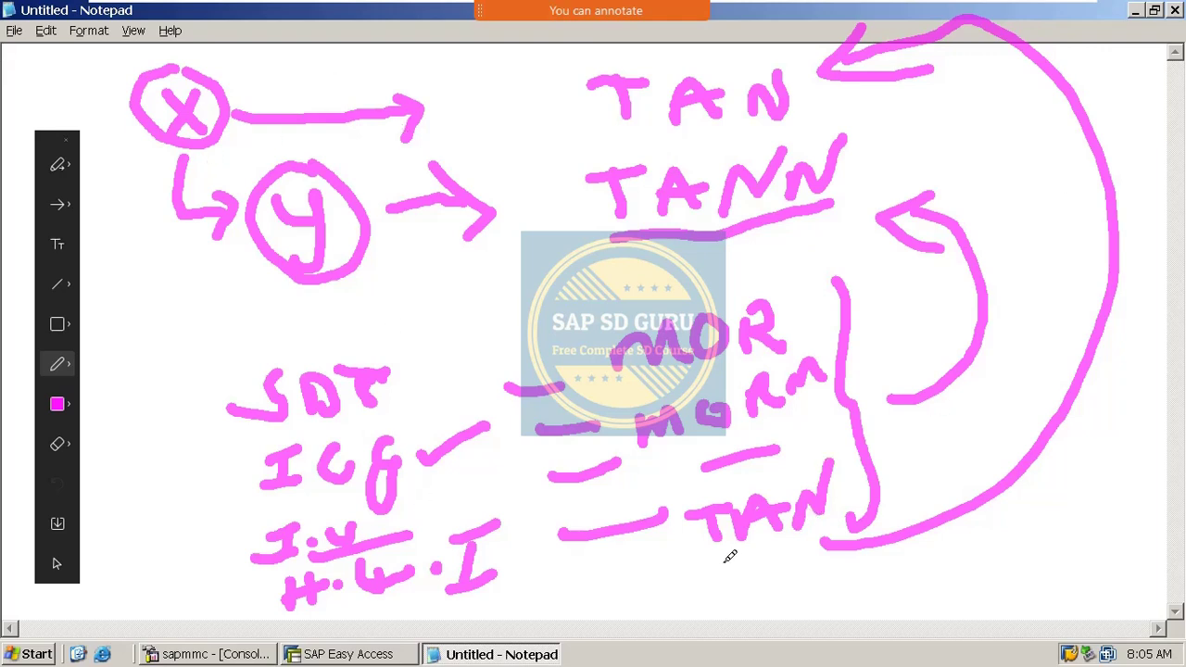
{"action": "mouse_move", "coordinate": [683, 529]}
{"action": "left_mouse_down"}
{"action": "mouse_move", "coordinate": [693, 515]}
{"action": "mouse_move", "coordinate": [711, 527]}
{"action": "mouse_move", "coordinate": [676, 556]}
{"action": "left_mouse_up"}
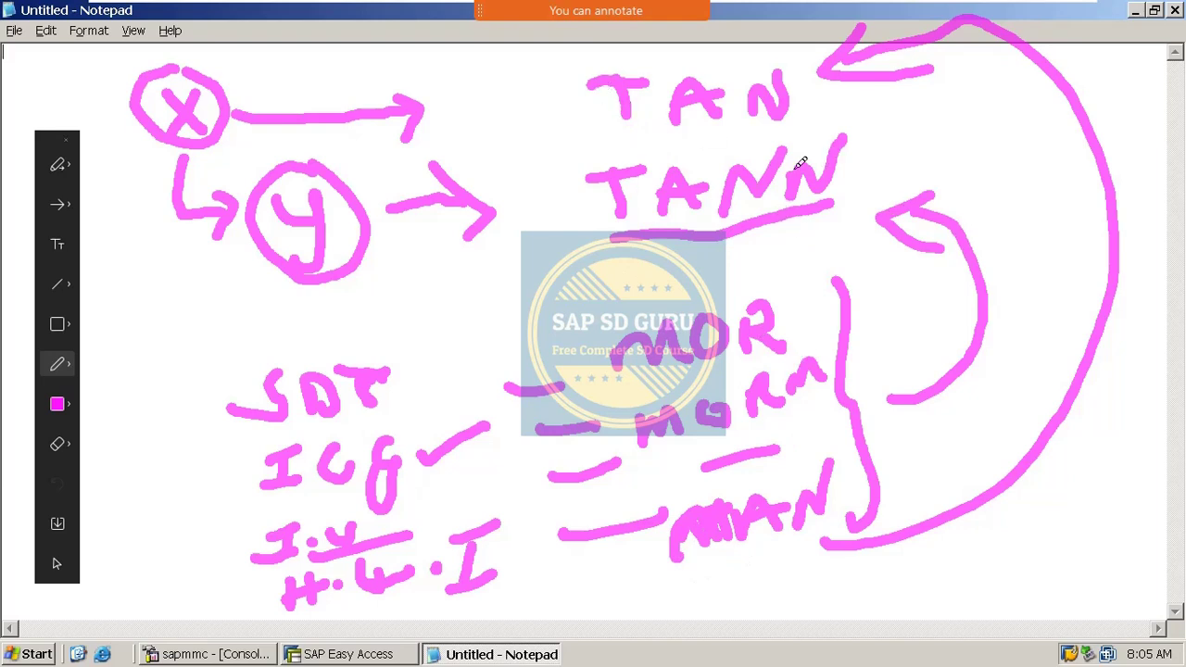
- Handwrite (MANN) beside TANN and (MAN) beside the upper TAN as their custom item category equivalents
{"action": "mouse_move", "coordinate": [893, 124]}
{"action": "left_mouse_down"}
{"action": "mouse_move", "coordinate": [855, 207]}
{"action": "mouse_move", "coordinate": [921, 133]}
{"action": "mouse_move", "coordinate": [961, 130]}
{"action": "mouse_move", "coordinate": [984, 148]}
{"action": "mouse_move", "coordinate": [993, 124]}
{"action": "left_mouse_up"}
{"action": "mouse_move", "coordinate": [943, 163]}
{"action": "left_mouse_down"}
{"action": "mouse_move", "coordinate": [969, 143]}
{"action": "mouse_move", "coordinate": [1059, 124]}
{"action": "mouse_move", "coordinate": [1066, 107]}
{"action": "mouse_move", "coordinate": [1095, 141]}
{"action": "left_mouse_up"}
{"action": "mouse_move", "coordinate": [962, 47]}
{"action": "left_mouse_down"}
{"action": "mouse_move", "coordinate": [980, 73]}
{"action": "mouse_move", "coordinate": [1050, 56]}
{"action": "mouse_move", "coordinate": [1051, 44]}
{"action": "mouse_move", "coordinate": [1073, 52]}
{"action": "mouse_move", "coordinate": [1099, 13]}
{"action": "mouse_move", "coordinate": [1103, 67]}
{"action": "left_mouse_up"}
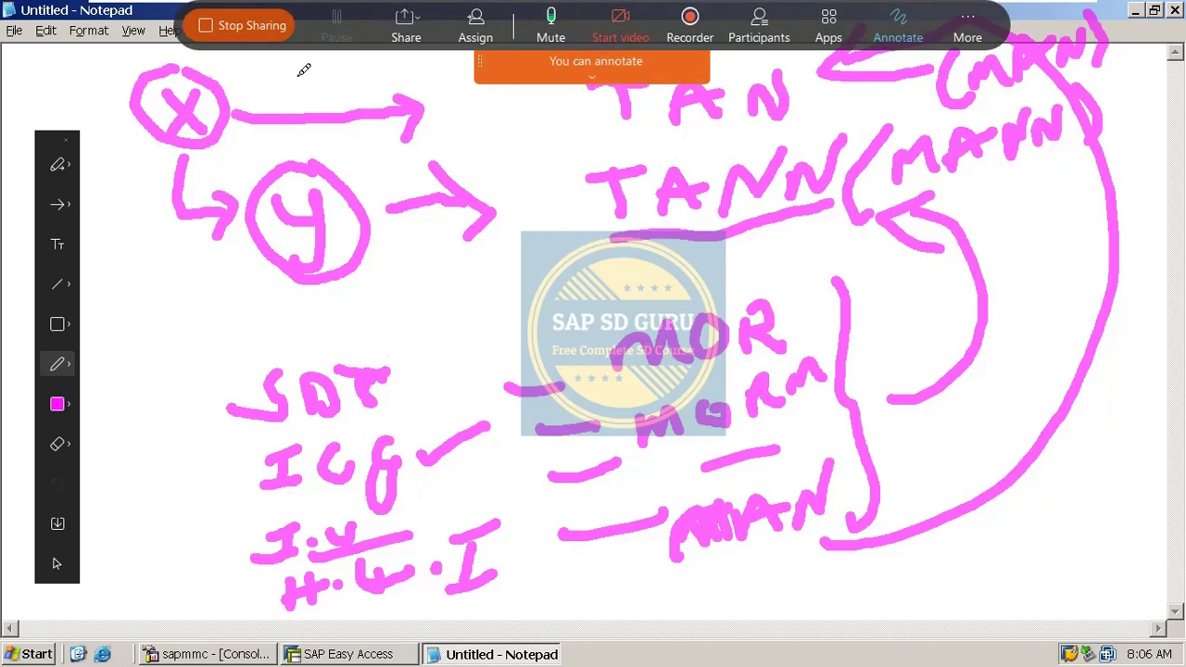
- Add tick marks for X, Y and TAN, and draw an opening brace in front of the abbreviation list
{"action": "left_click_drag", "start_coordinate": [305, 71], "coordinate": [343, 63]}
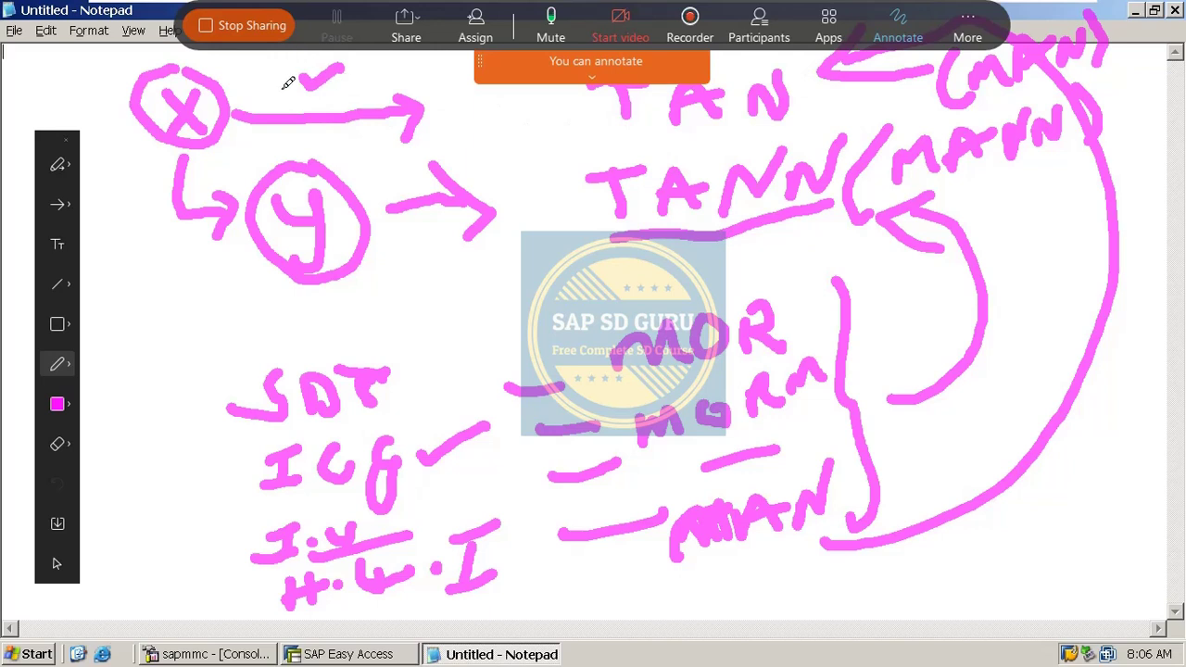
{"action": "mouse_move", "coordinate": [380, 276]}
{"action": "left_mouse_down"}
{"action": "mouse_move", "coordinate": [384, 295]}
{"action": "mouse_move", "coordinate": [445, 270]}
{"action": "left_mouse_up"}
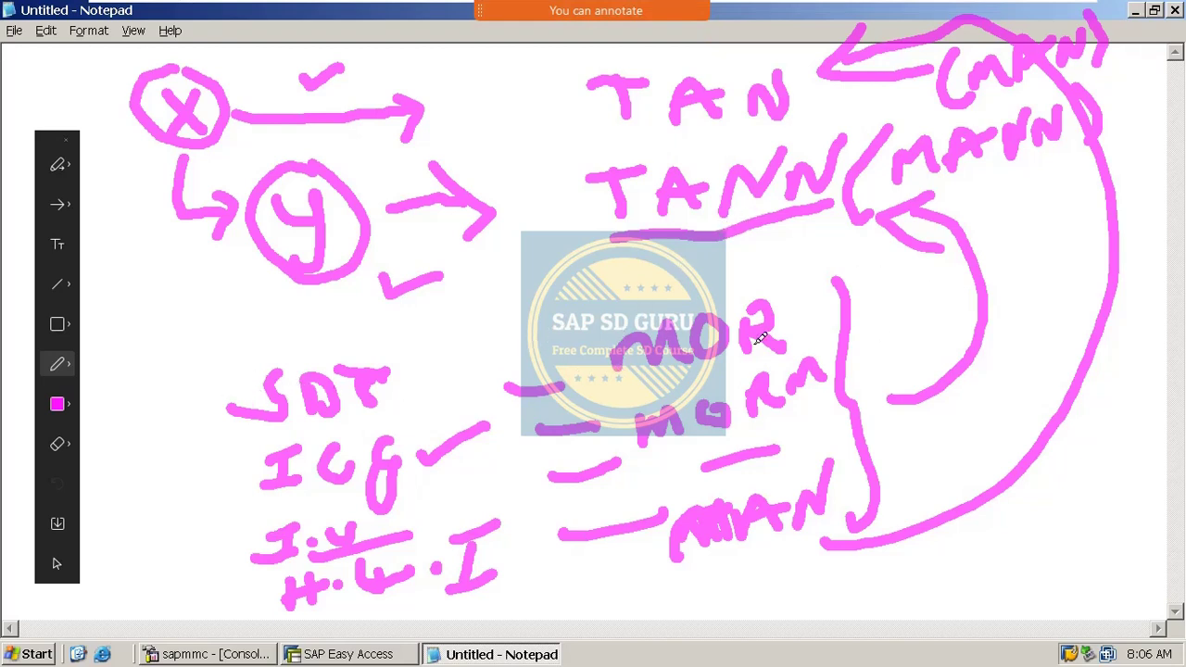
{"action": "mouse_move", "coordinate": [194, 372]}
{"action": "left_mouse_down"}
{"action": "mouse_move", "coordinate": [220, 515]}
{"action": "mouse_move", "coordinate": [265, 630]}
{"action": "left_mouse_up"}
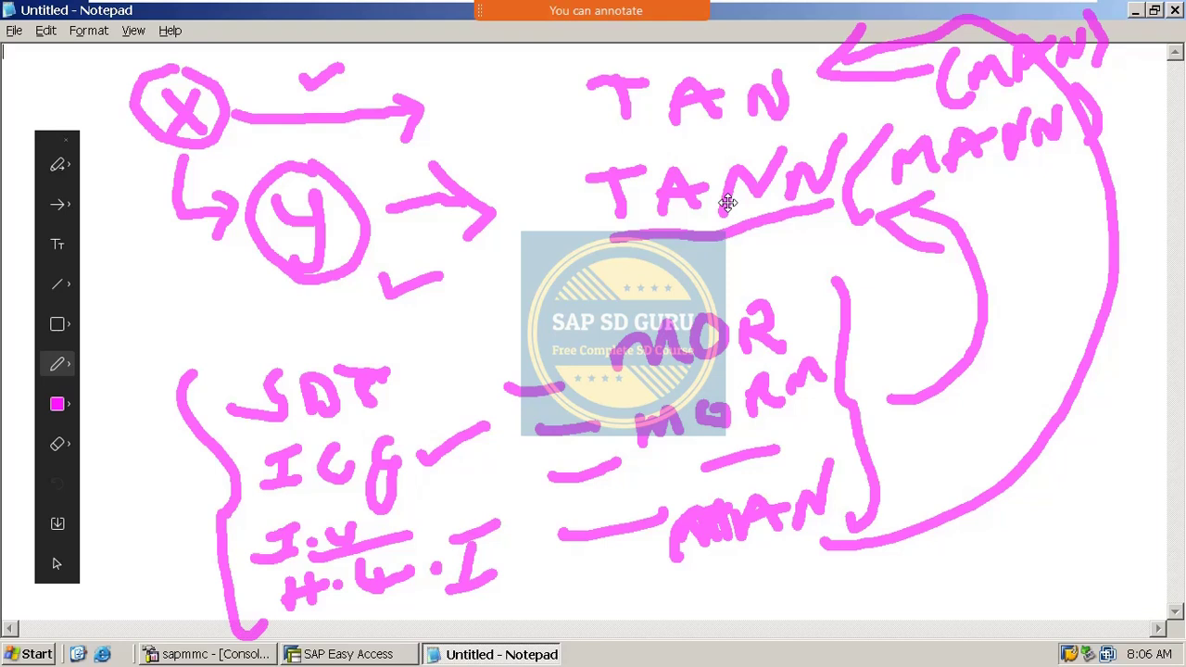
{"action": "mouse_move", "coordinate": [524, 103]}
{"action": "left_mouse_down"}
{"action": "mouse_move", "coordinate": [550, 102]}
{"action": "mouse_move", "coordinate": [599, 54]}
{"action": "left_mouse_up"}
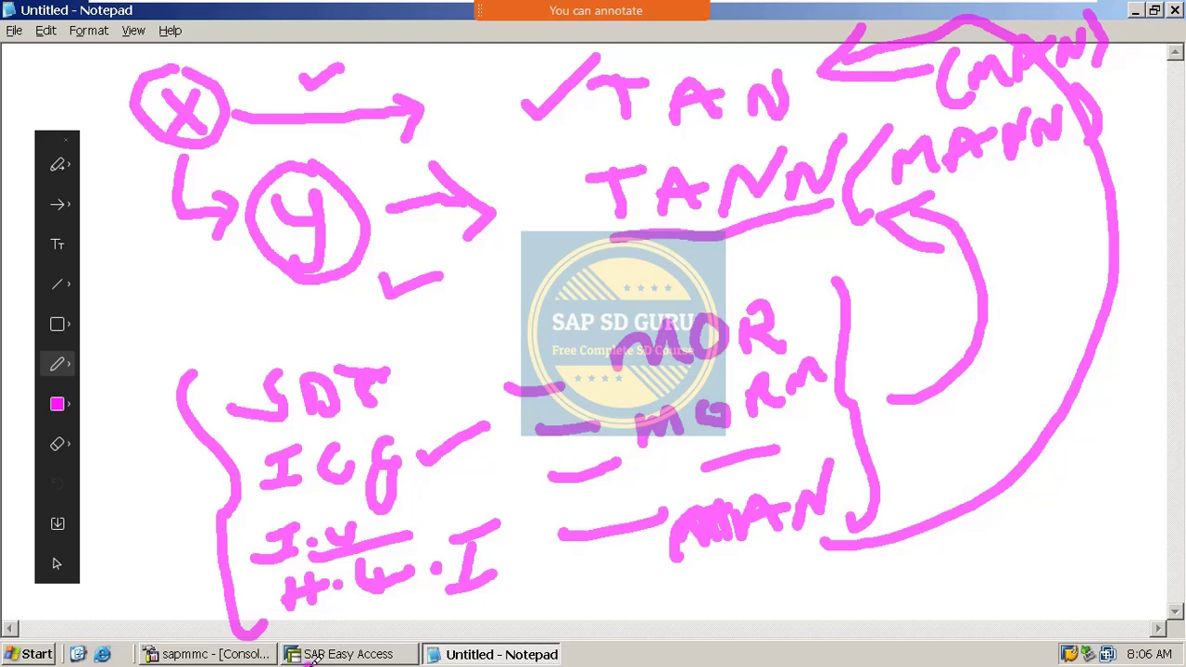
- End the annotation, switch to SAP Easy Access and run transaction VOV4
{"action": "key", "text": "Escape"}
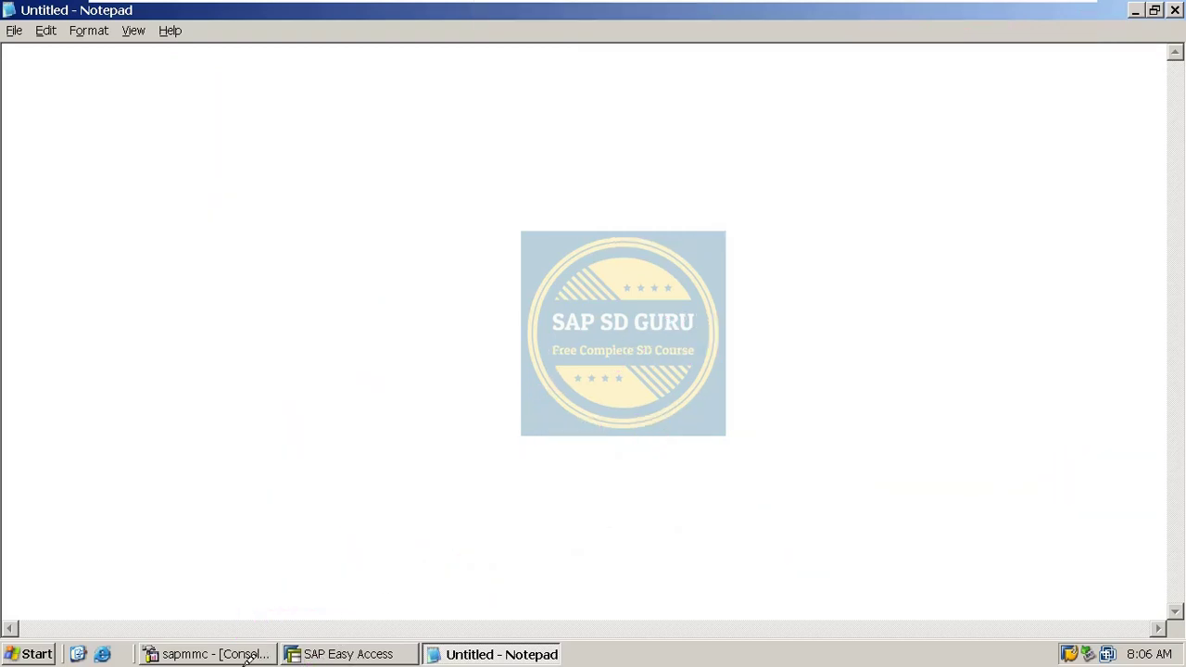
{"action": "left_click", "coordinate": [339, 655]}
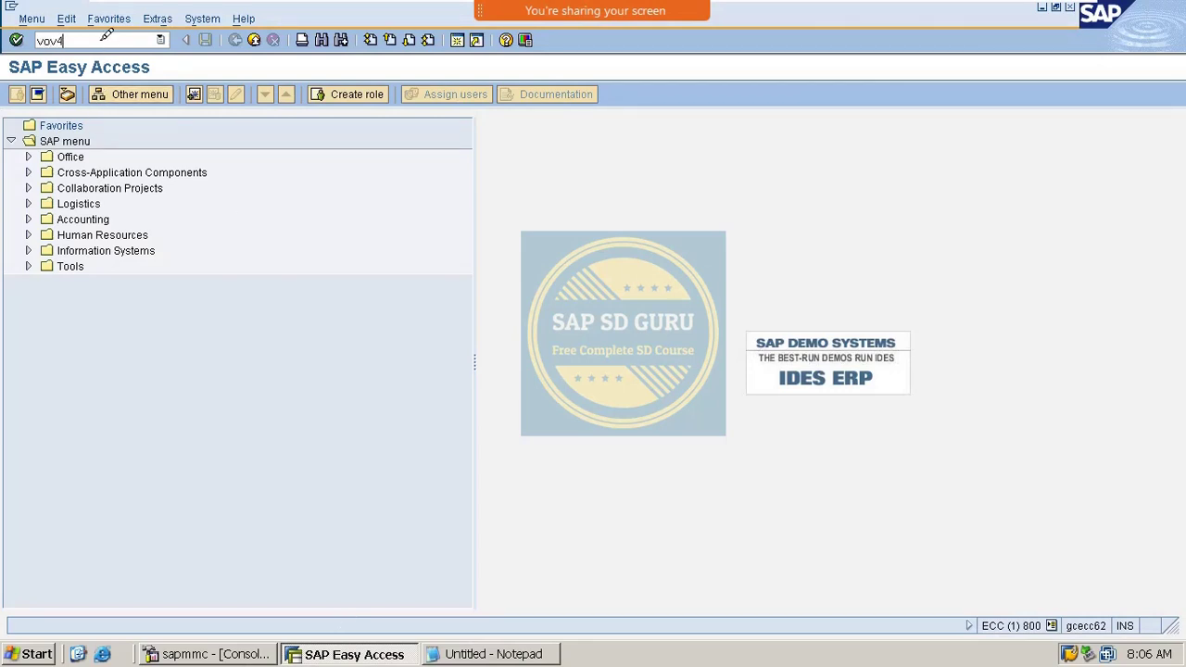
{"action": "key", "text": "Return"}
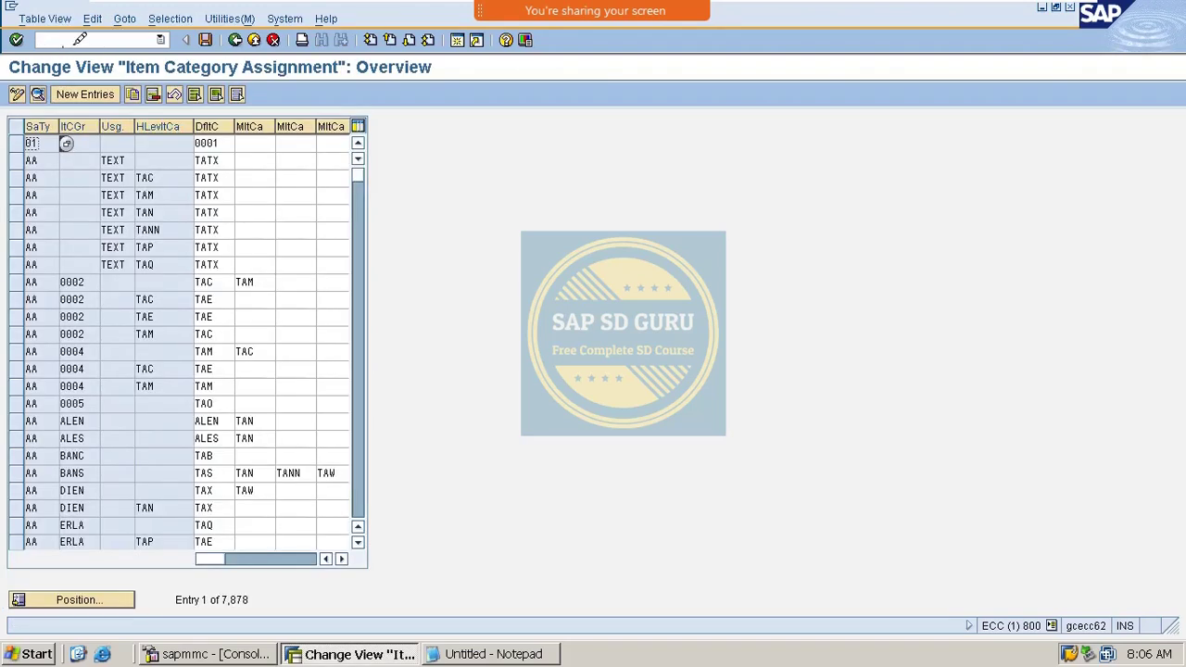
- Position the list at sales document type MOR, delete the MOR/MORM entry without a higher-level item category, and save
{"action": "left_click", "coordinate": [121, 599]}
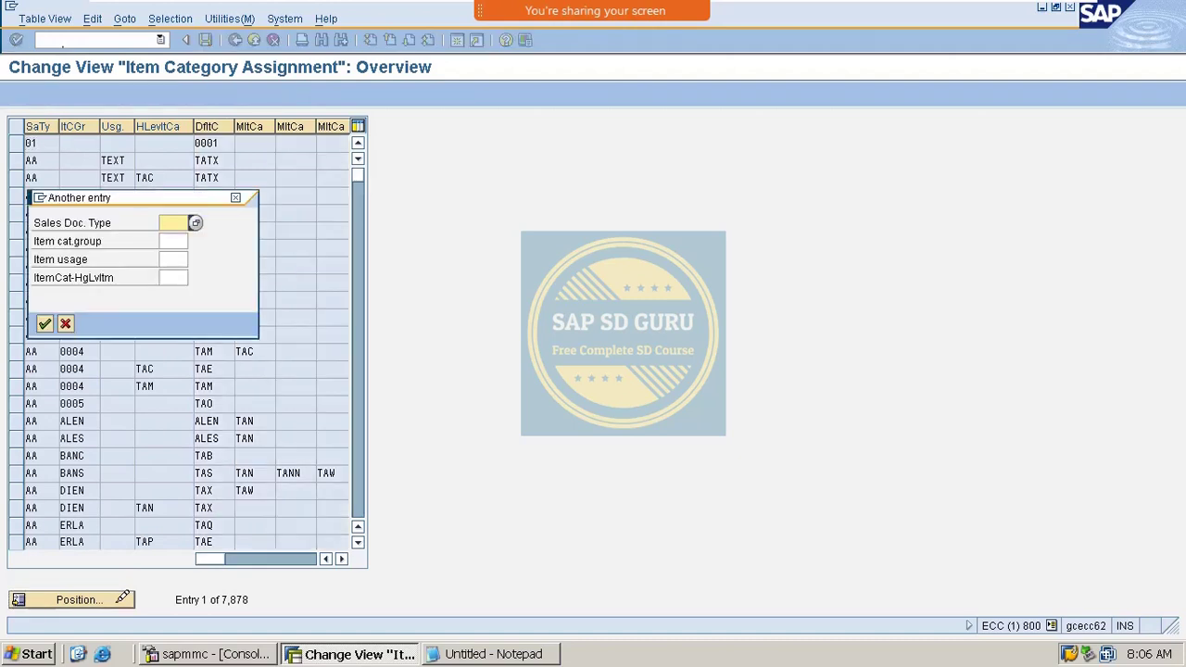
{"action": "type", "text": "mor"}
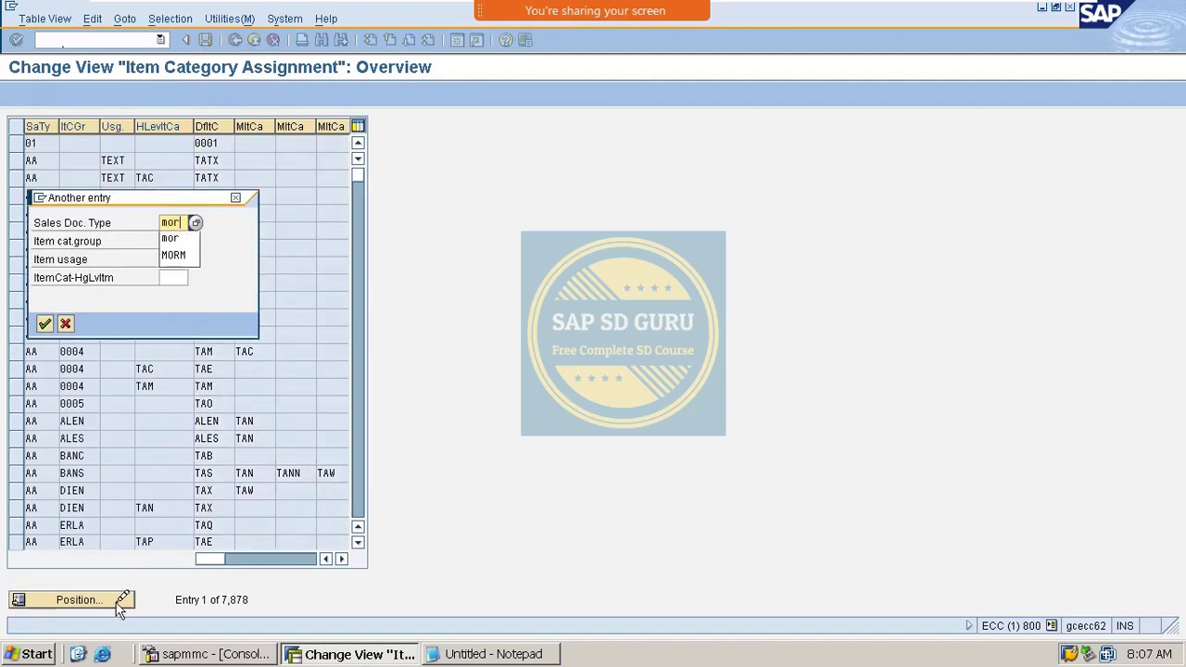
{"action": "key", "text": "Return"}
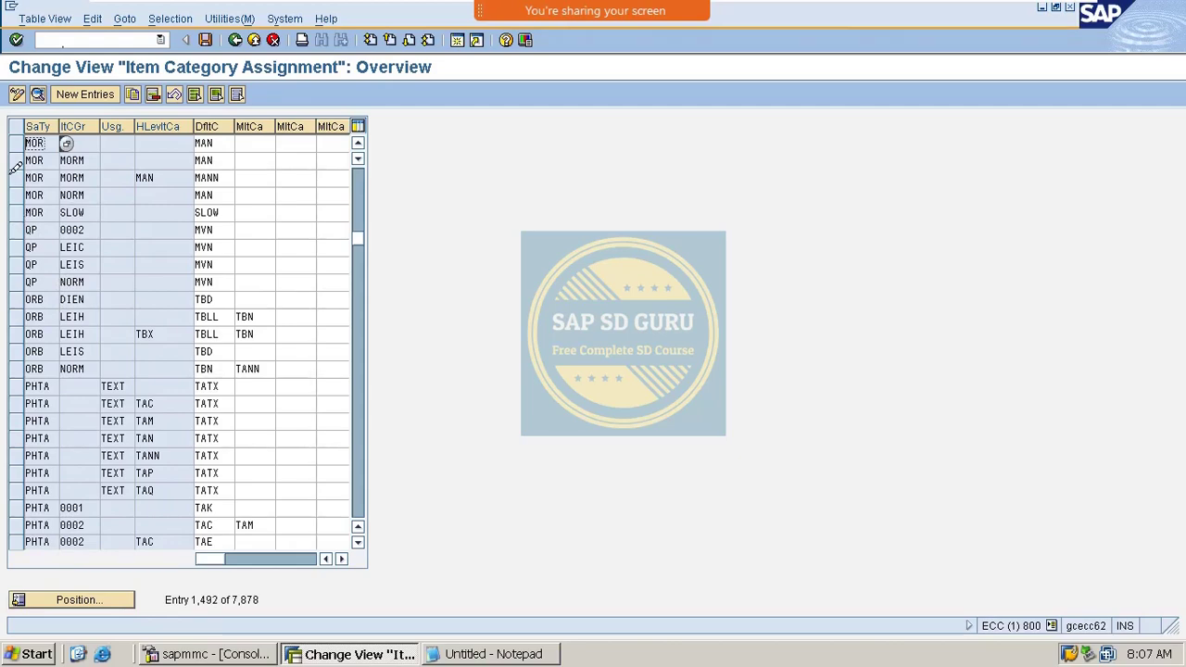
{"action": "left_click", "coordinate": [16, 160]}
{"action": "left_click", "coordinate": [154, 94]}
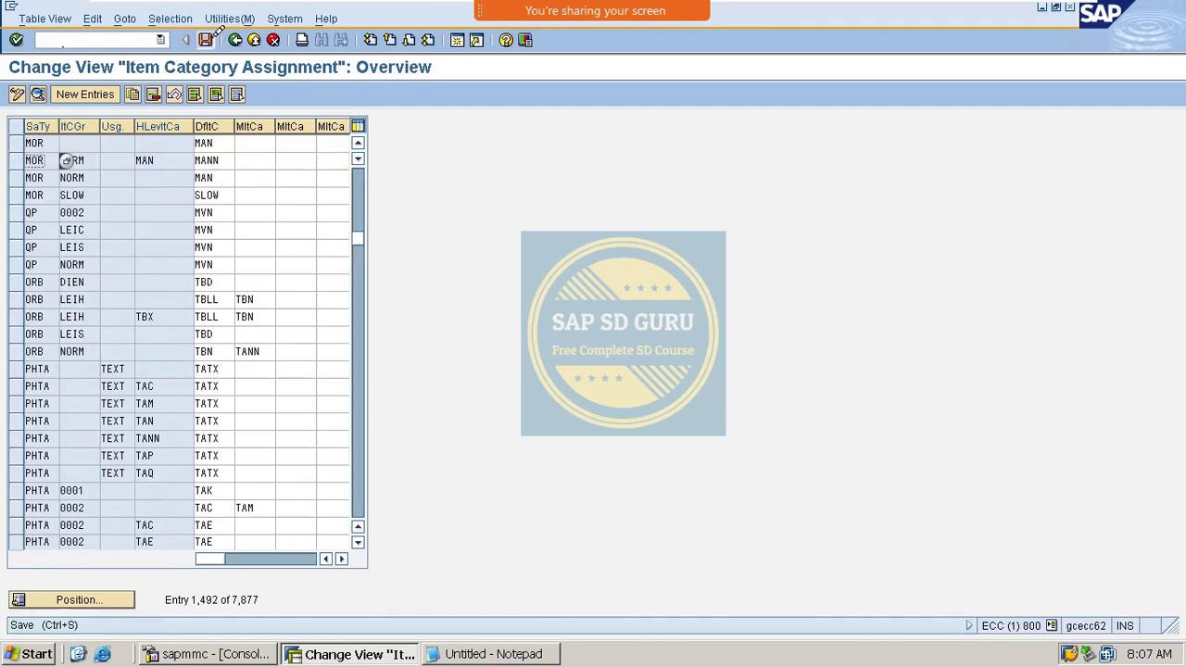
{"action": "left_click", "coordinate": [205, 40]}
{"action": "key", "text": "Return"}
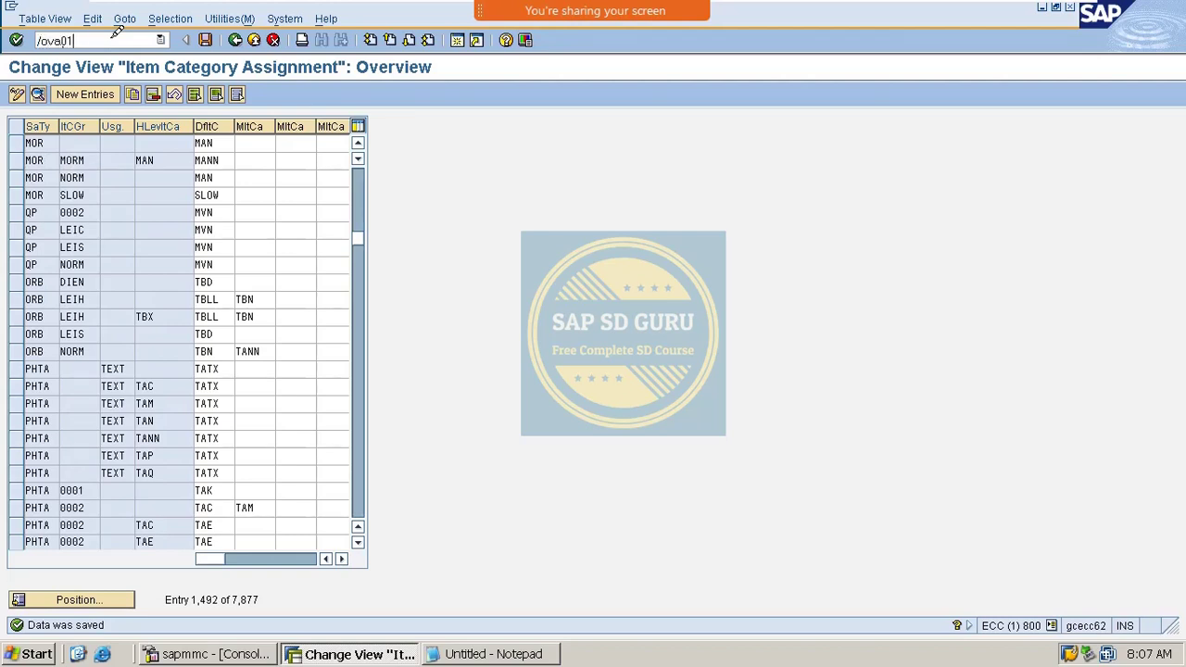
- Start VA01 in a new session with order type MOR, sales organization M100, distribution channel M1 and division M1
{"action": "key", "text": "Return"}
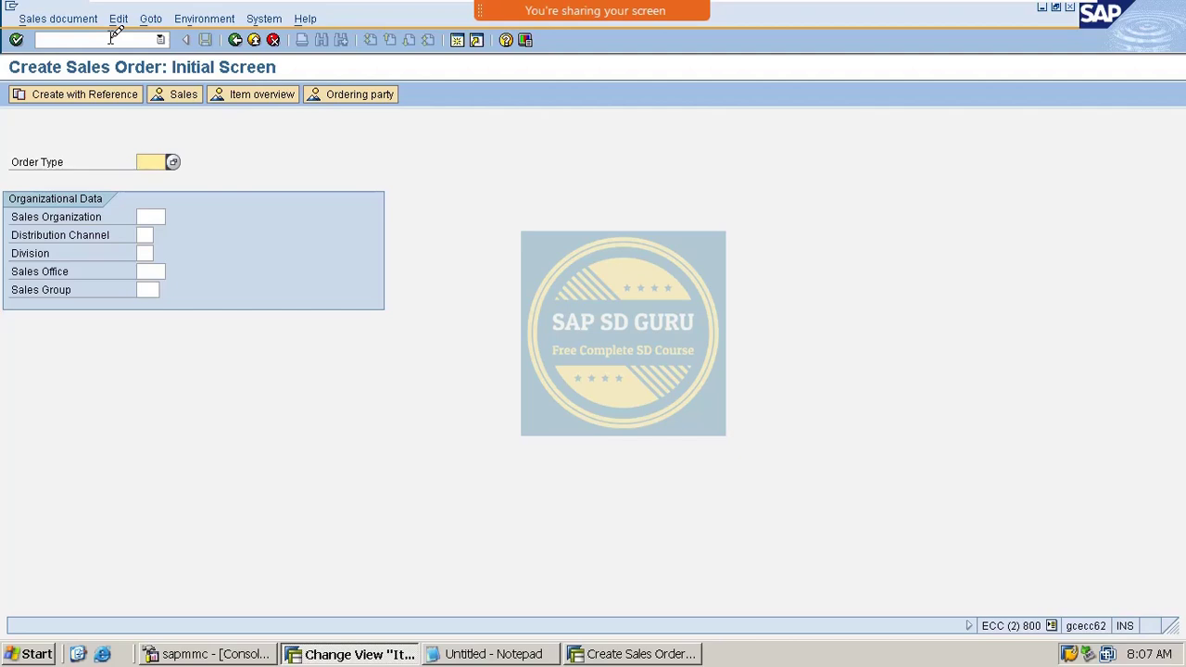
{"action": "type", "text": "mor"}
{"action": "key", "text": "Tab"}
{"action": "type", "text": "m100"}
{"action": "key", "text": "Tab"}
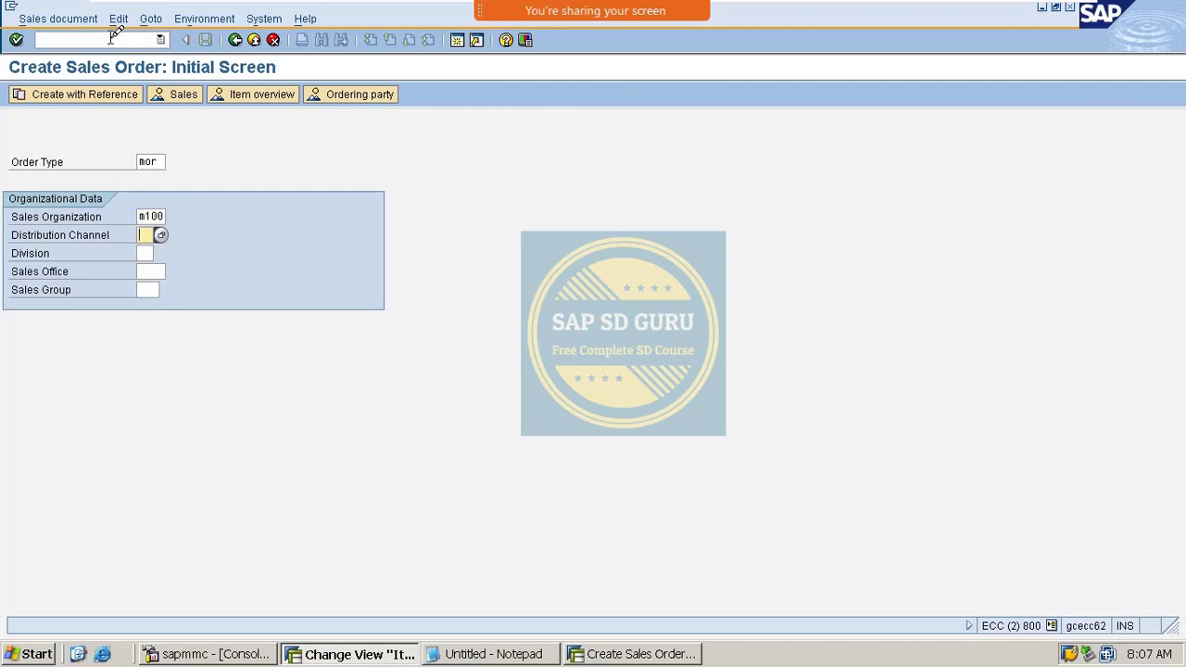
{"action": "type", "text": "m1"}
{"action": "key", "text": "Tab"}
{"action": "type", "text": "m1"}
{"action": "mouse_move", "coordinate": [111, 2]}
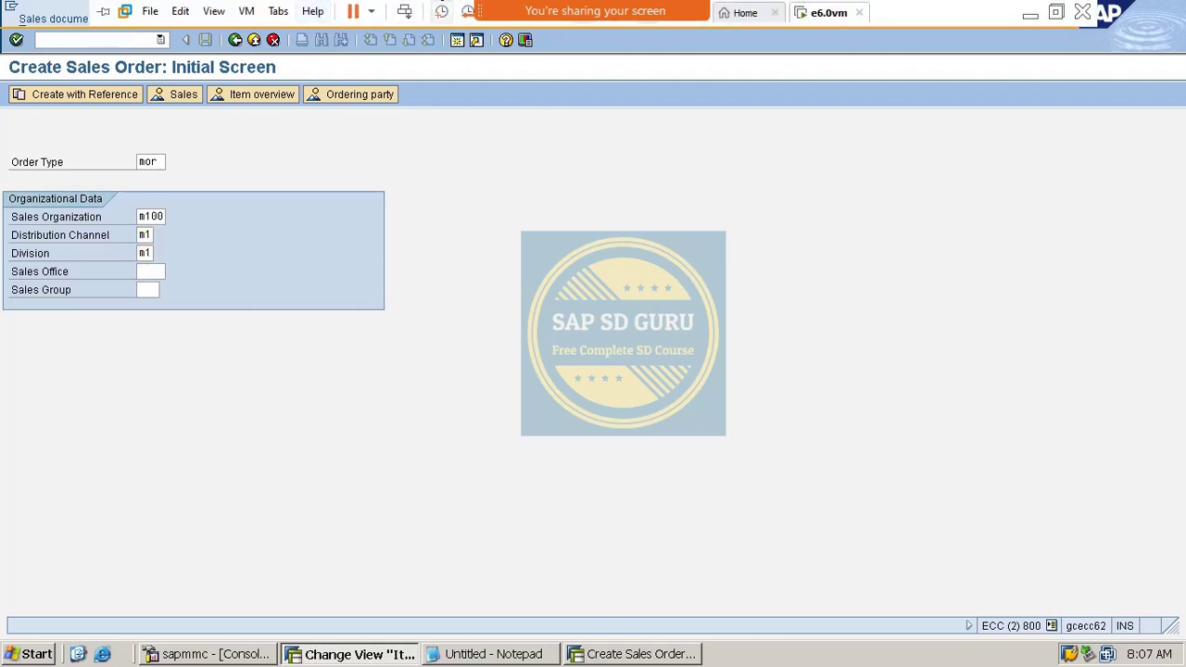
{"action": "key", "text": "Return"}
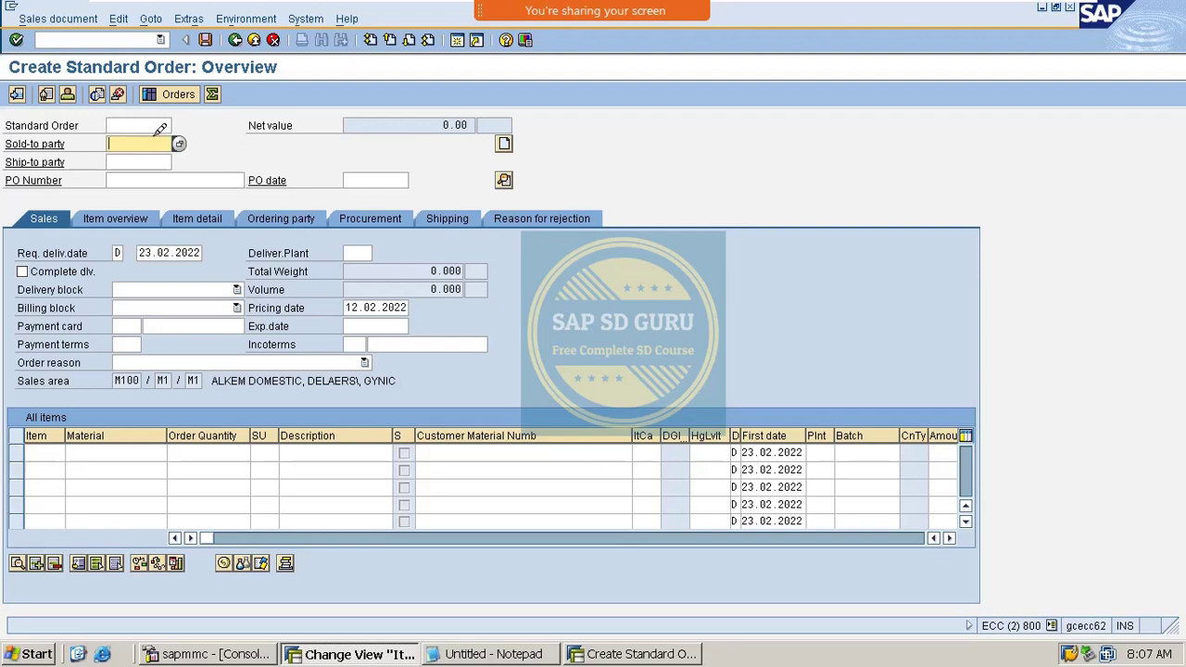
- Enter the previously used customer number as the order's sold-to party
{"action": "key", "text": "BackSpace"}
{"action": "key", "text": "Down"}
{"action": "key", "text": "Return"}
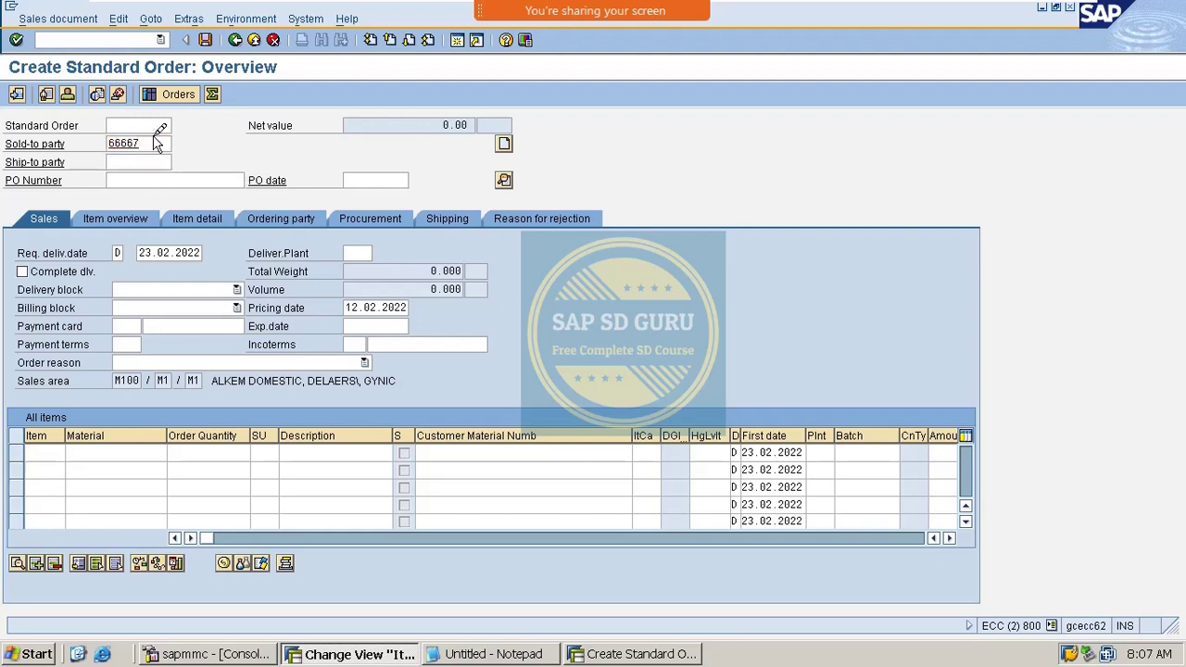
{"action": "key", "text": "Return"}
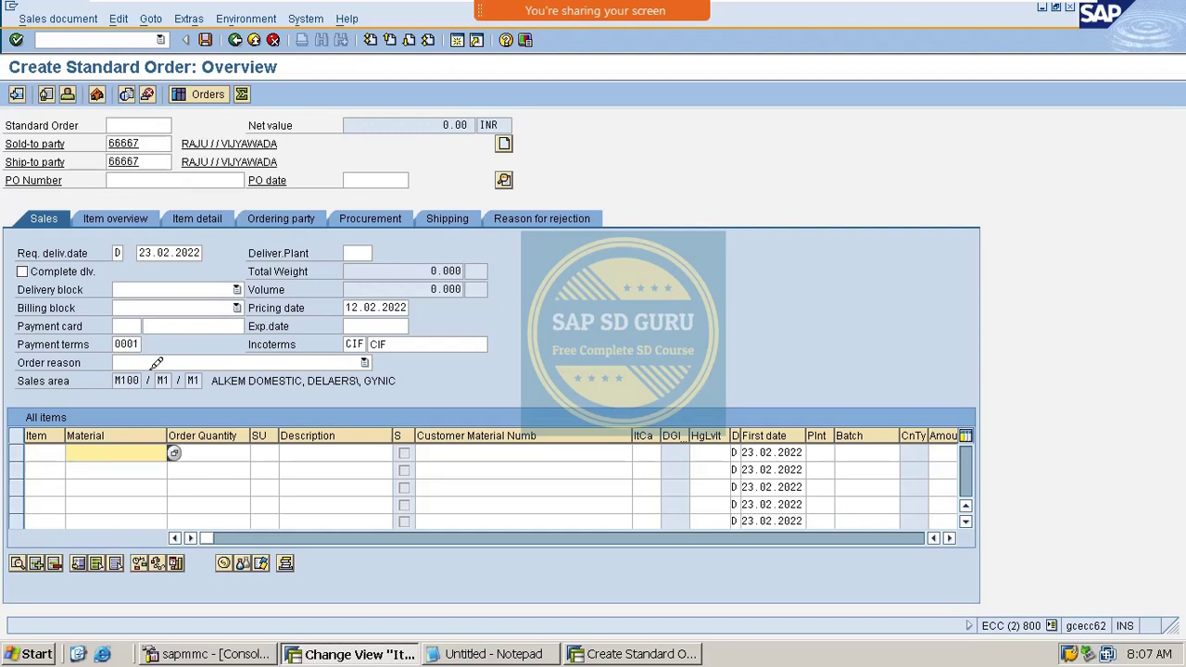
- Enter material vaxine-150 with order quantity 1 on the first item line and have the item checked
{"action": "key", "text": "BackSpace"}
{"action": "key", "text": "Down"}
{"action": "key", "text": "Return"}
{"action": "key", "text": "Tab"}
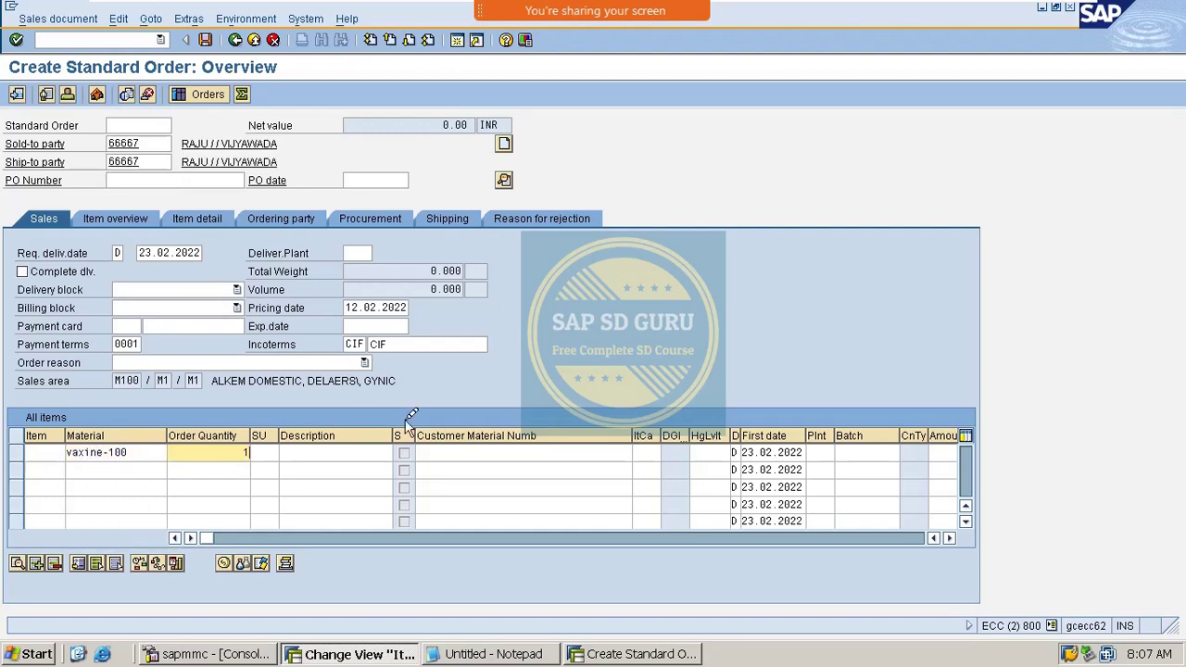
{"action": "key", "text": "shift+Tab"}
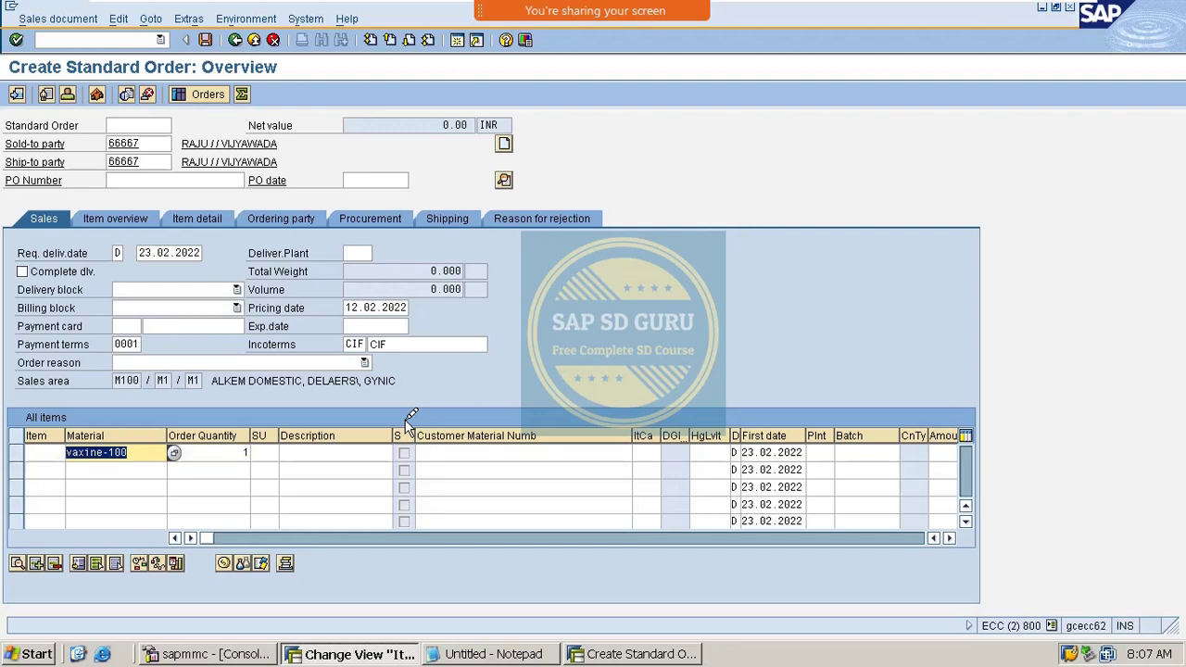
{"action": "type", "text": "vx"}
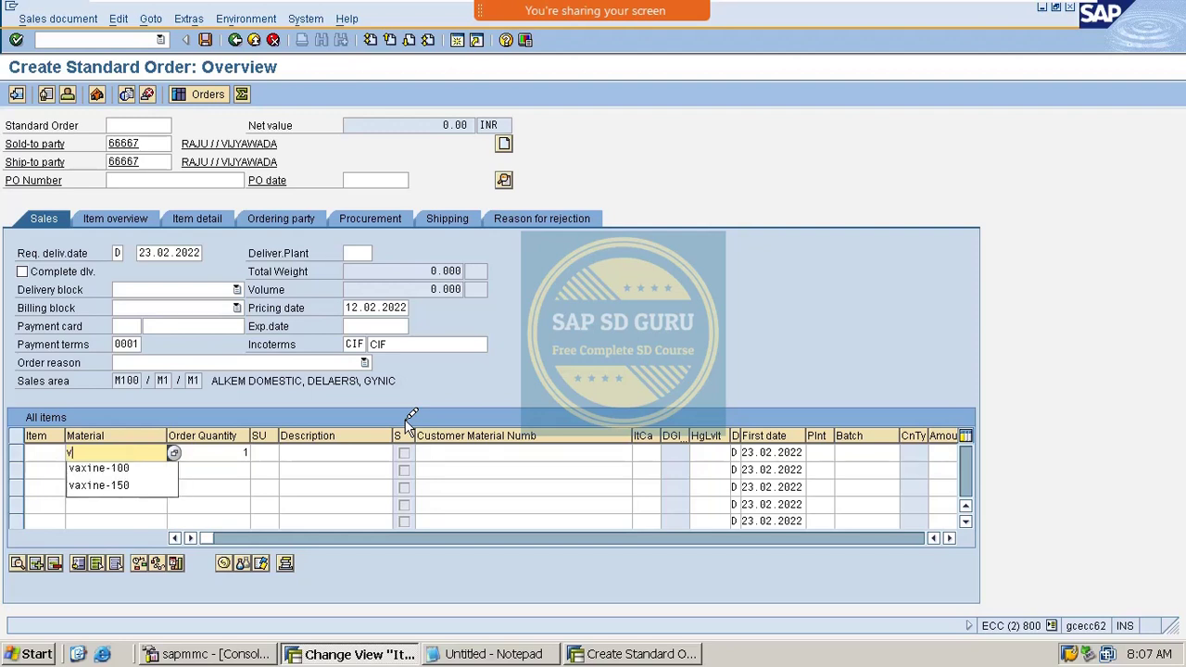
{"action": "key", "text": "BackSpace"}
{"action": "key", "text": "Down"}
{"action": "key", "text": "Down"}
{"action": "key", "text": "Return"}
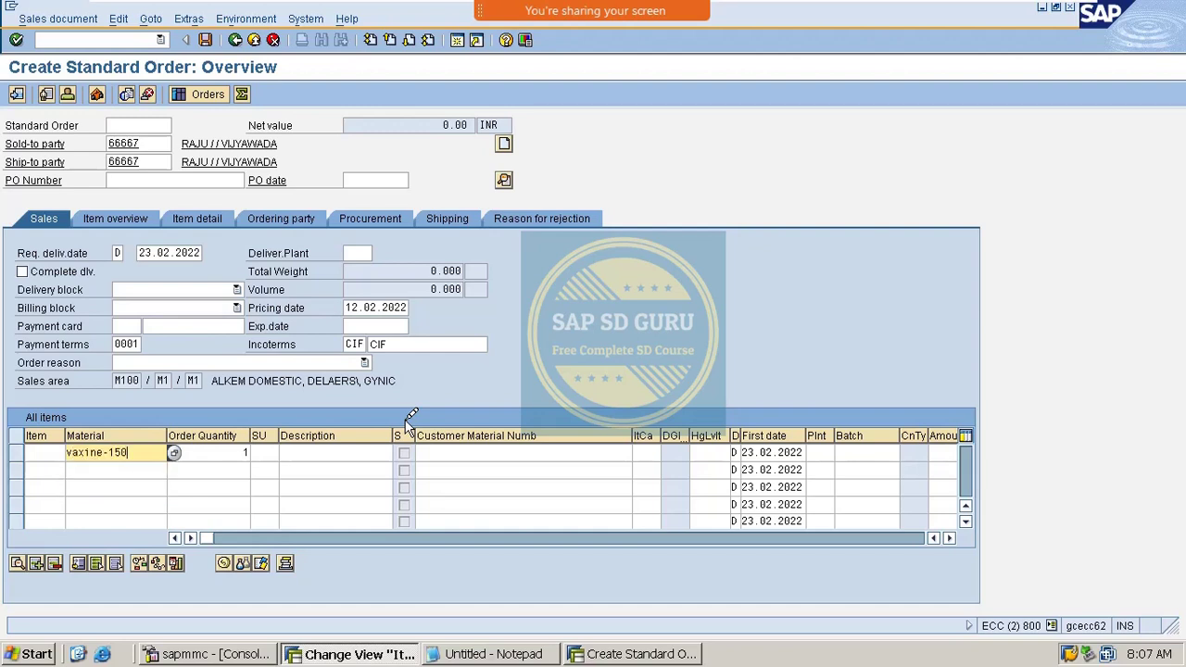
{"action": "key", "text": "Tab"}
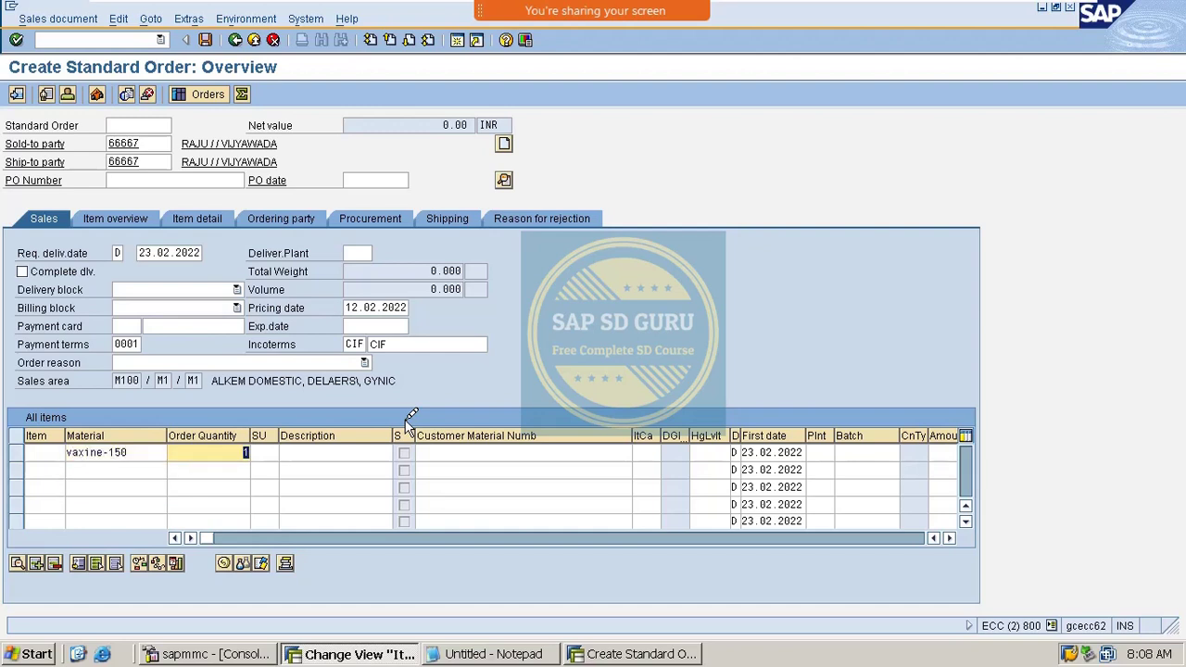
{"action": "key", "text": "Return"}
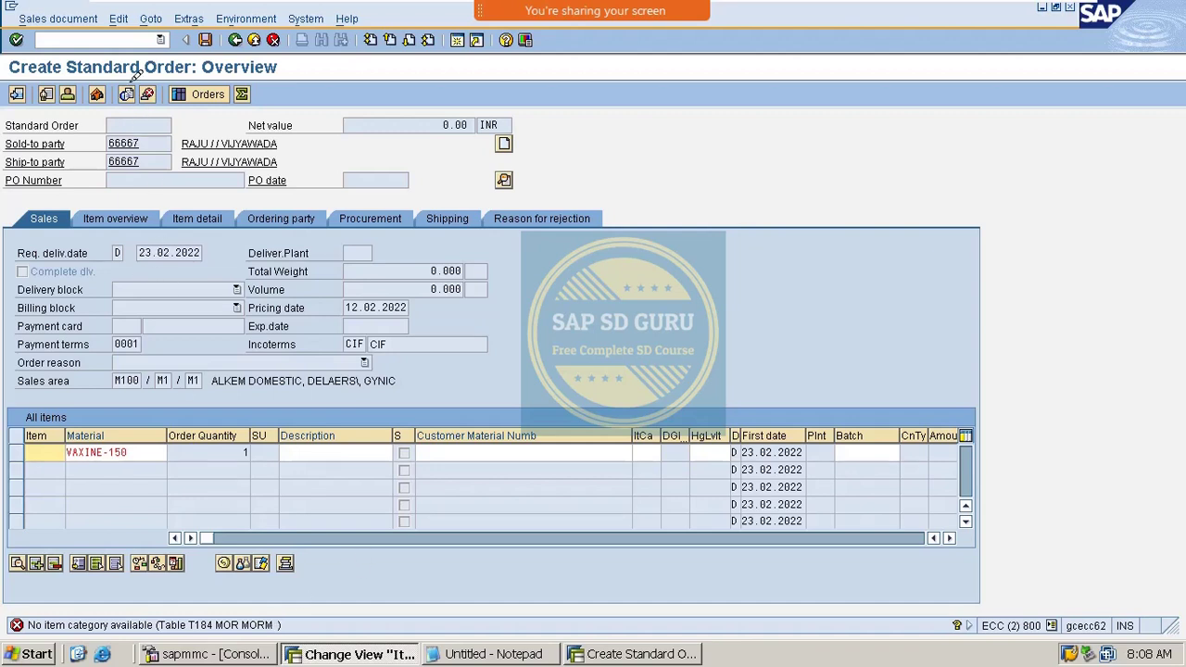
- Open material VAXINE-150 for change in a new session, accepting the preselected views and organizational levels
{"action": "left_click", "coordinate": [130, 36]}
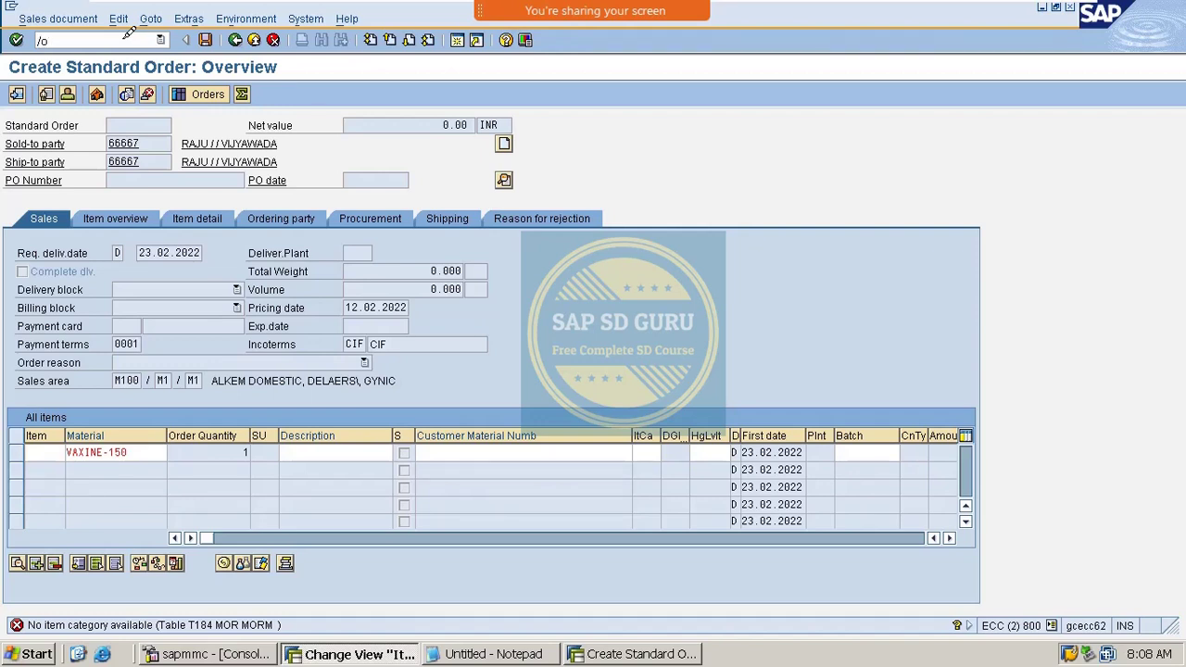
{"action": "key", "text": "Return"}
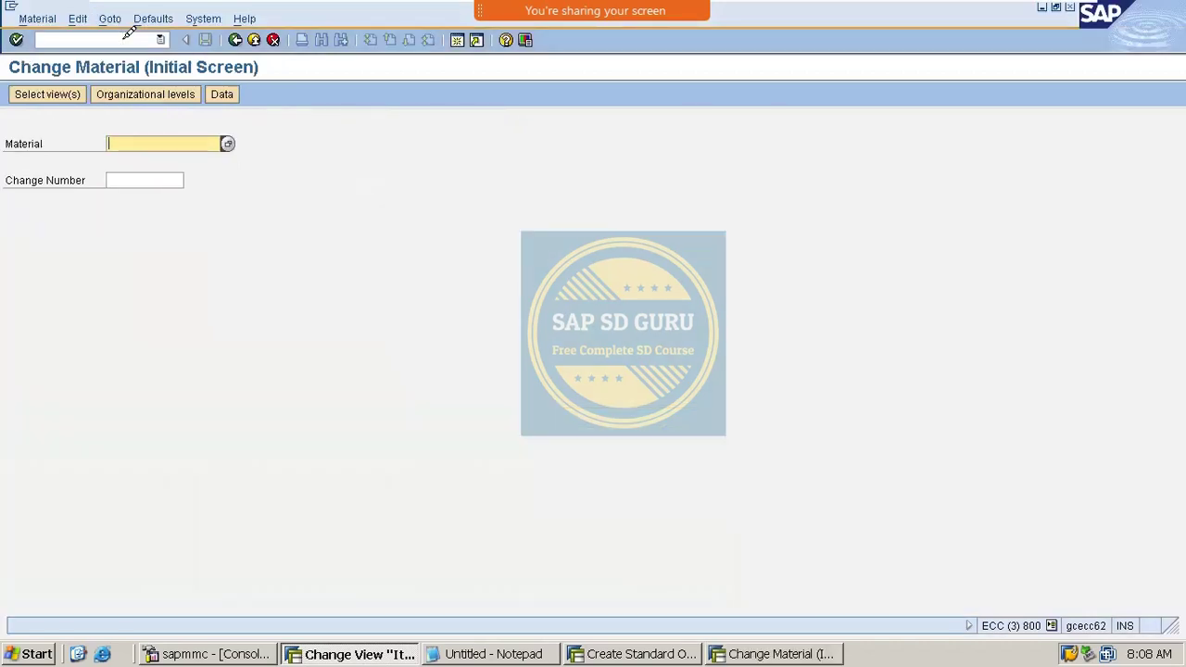
{"action": "key", "text": "BackSpace"}
{"action": "key", "text": "Down"}
{"action": "key", "text": "Down"}
{"action": "key", "text": "Down"}
{"action": "key", "text": "Down"}
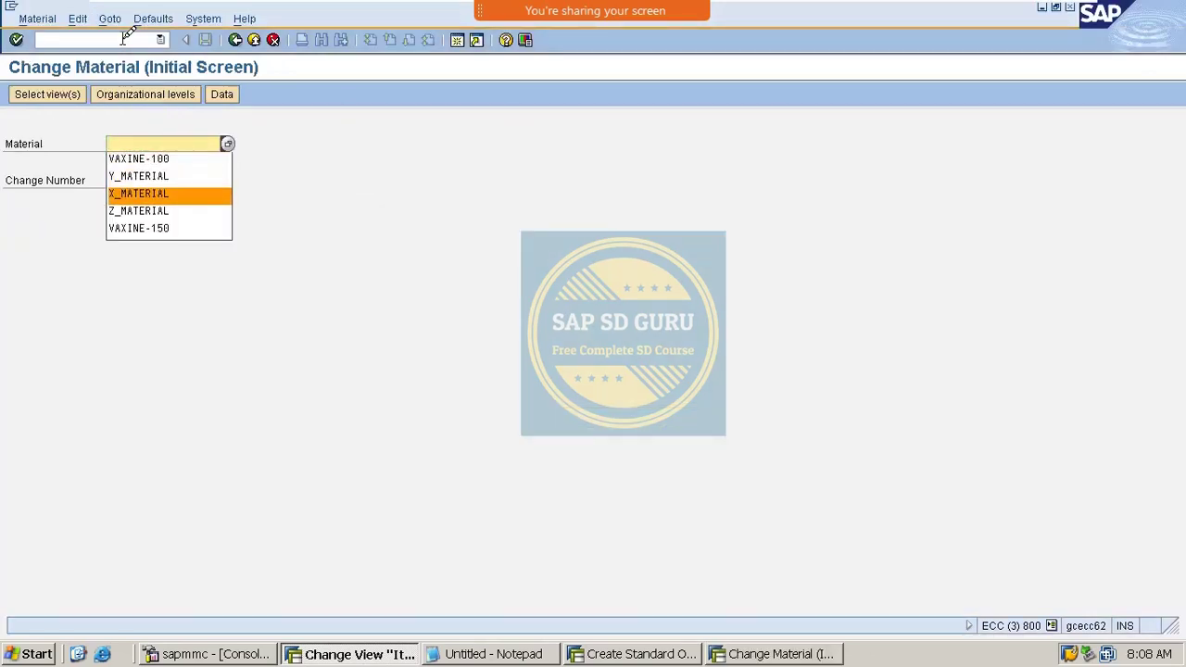
{"action": "key", "text": "Return"}
{"action": "key", "text": "Return"}
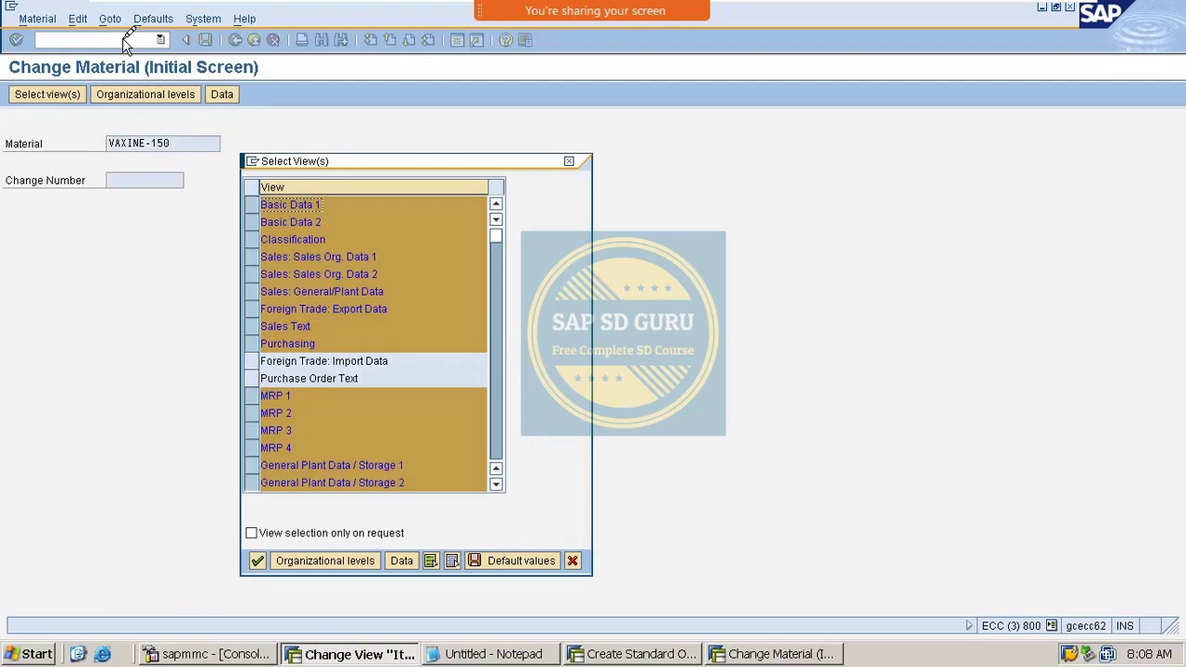
{"action": "key", "text": "Return"}
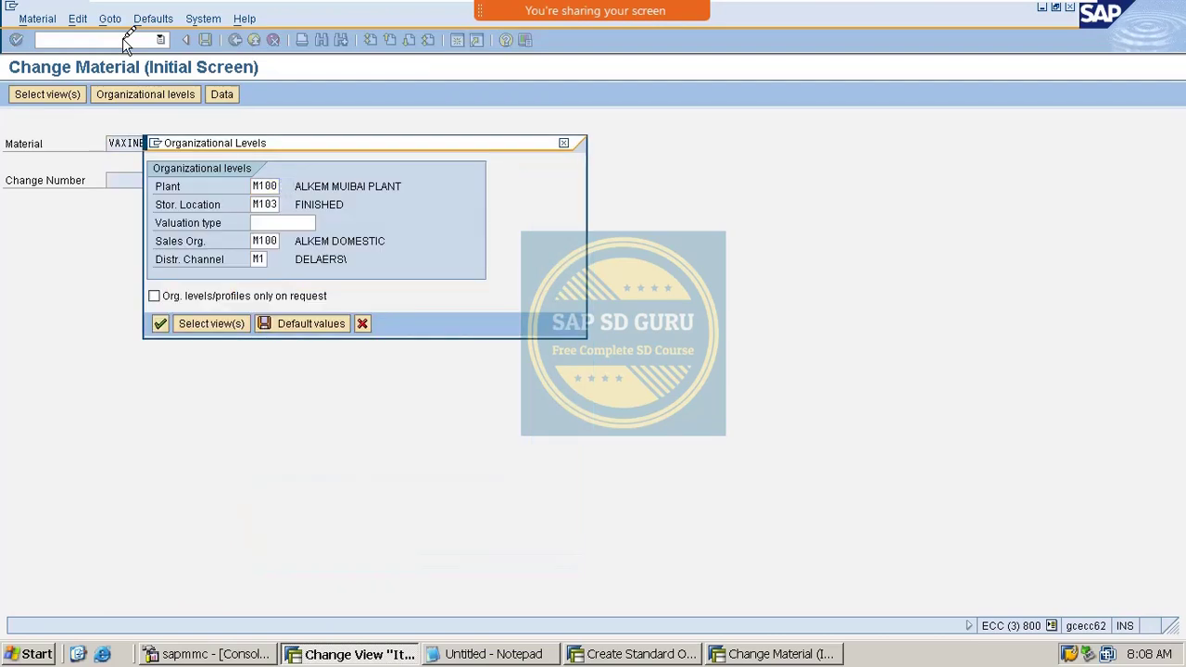
{"action": "key", "text": "Return"}
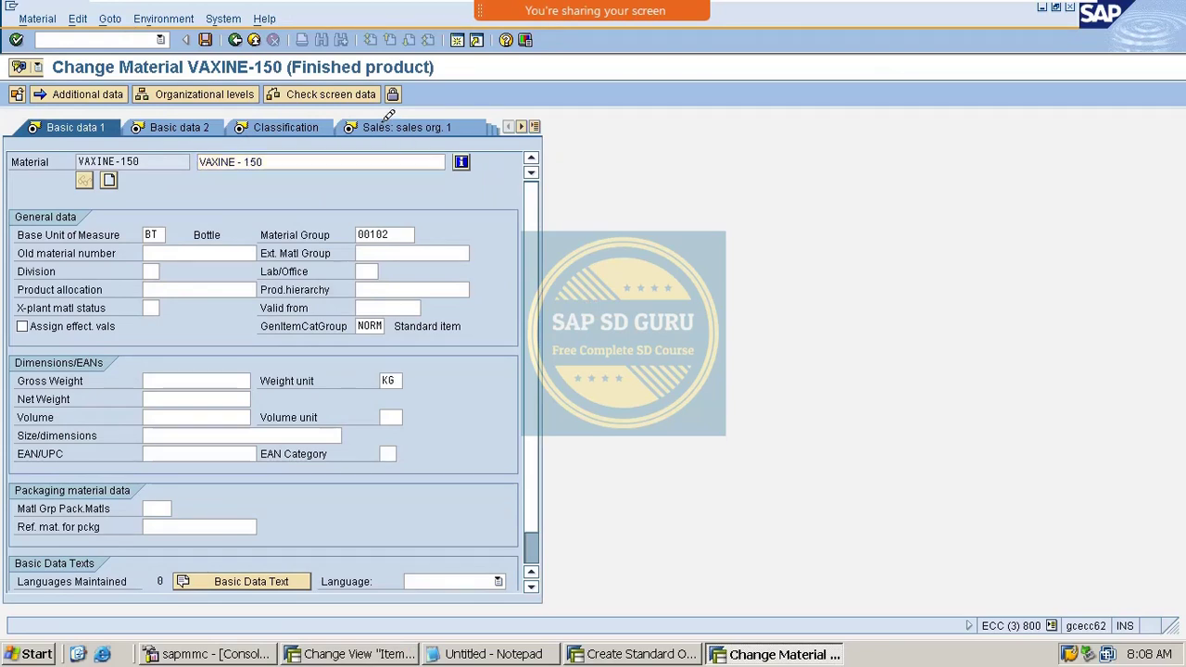
- Examine the item category group in the material's second sales organization view
{"action": "left_click", "coordinate": [386, 126]}
{"action": "left_click", "coordinate": [381, 129]}
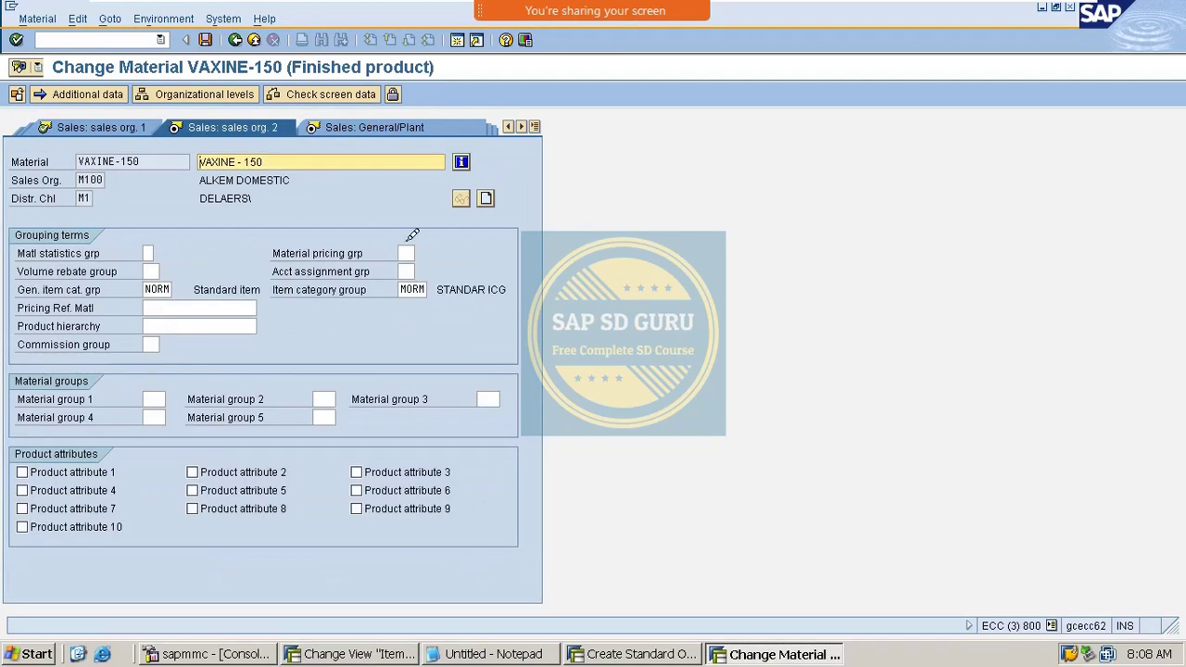
{"action": "double_click", "coordinate": [412, 288]}
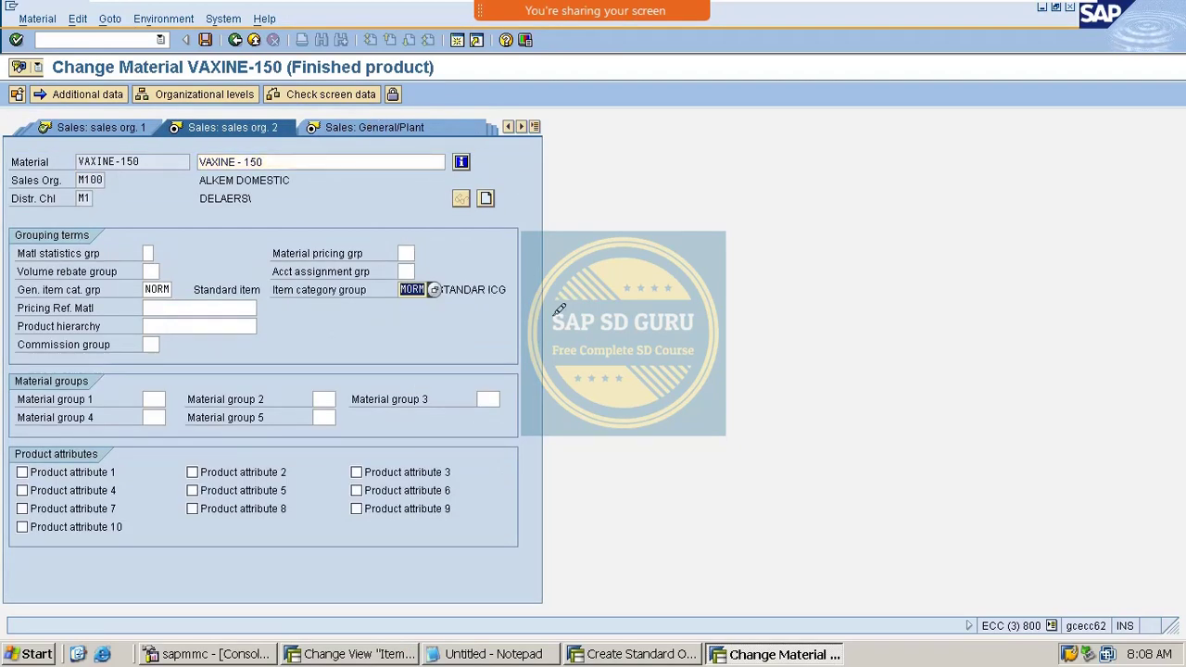
{"action": "left_click", "coordinate": [117, 37]}
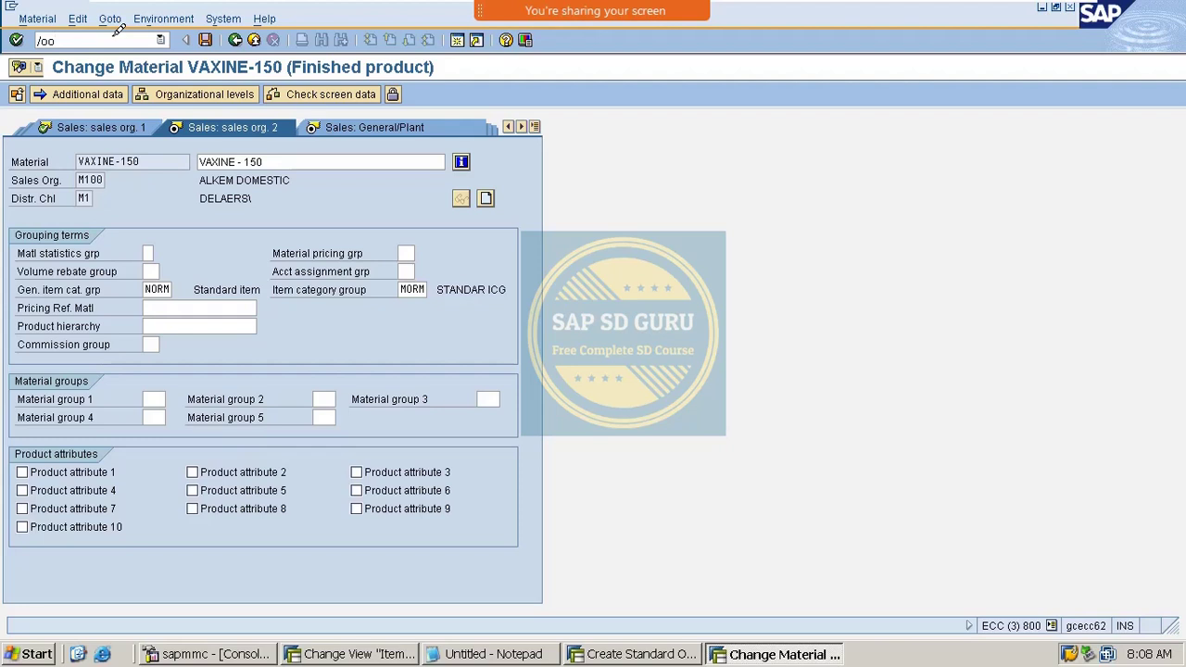
{"action": "key", "text": "Return"}
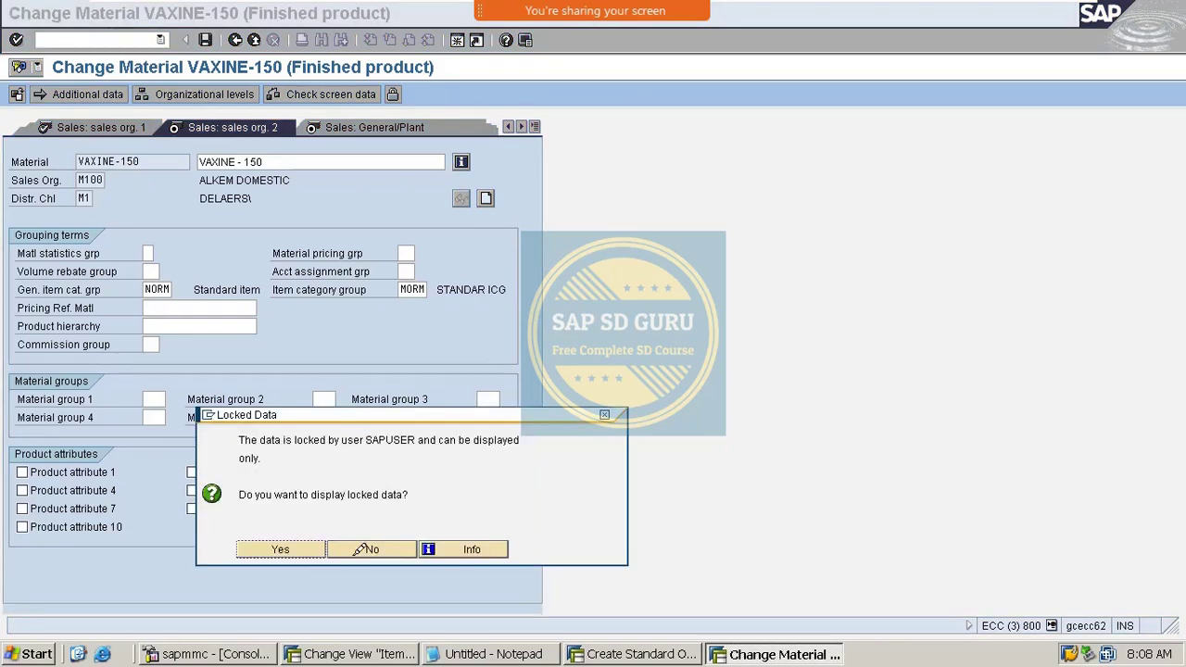
{"action": "left_click", "coordinate": [360, 552]}
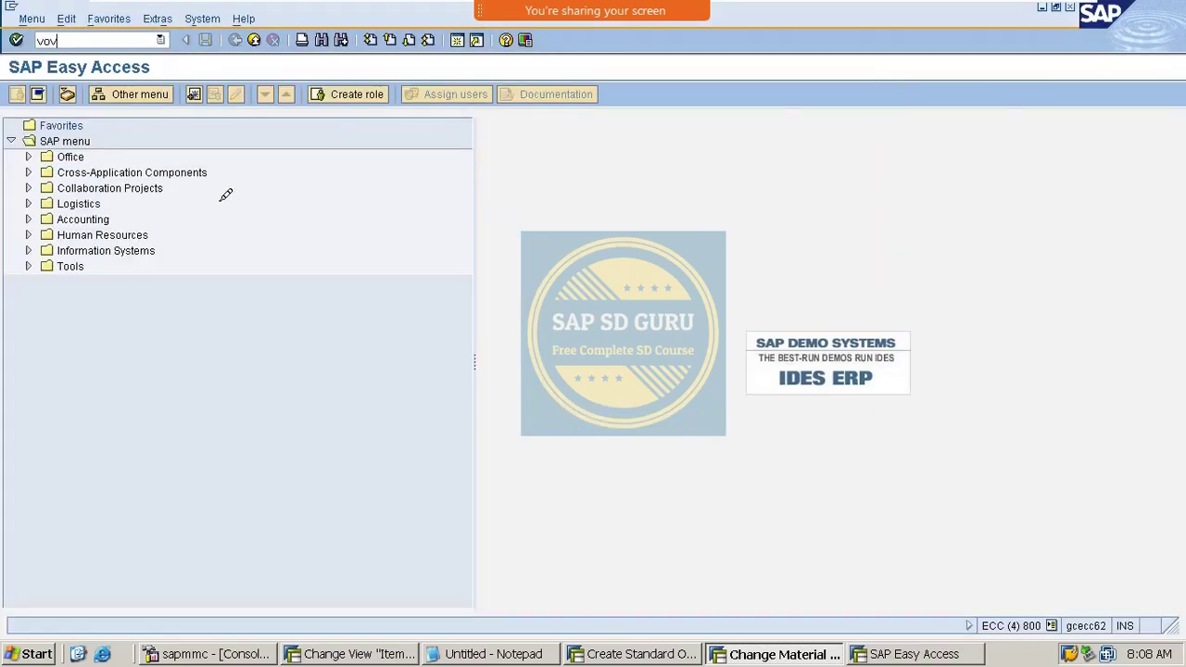
{"action": "key", "text": "Return"}
{"action": "key", "text": "Return"}
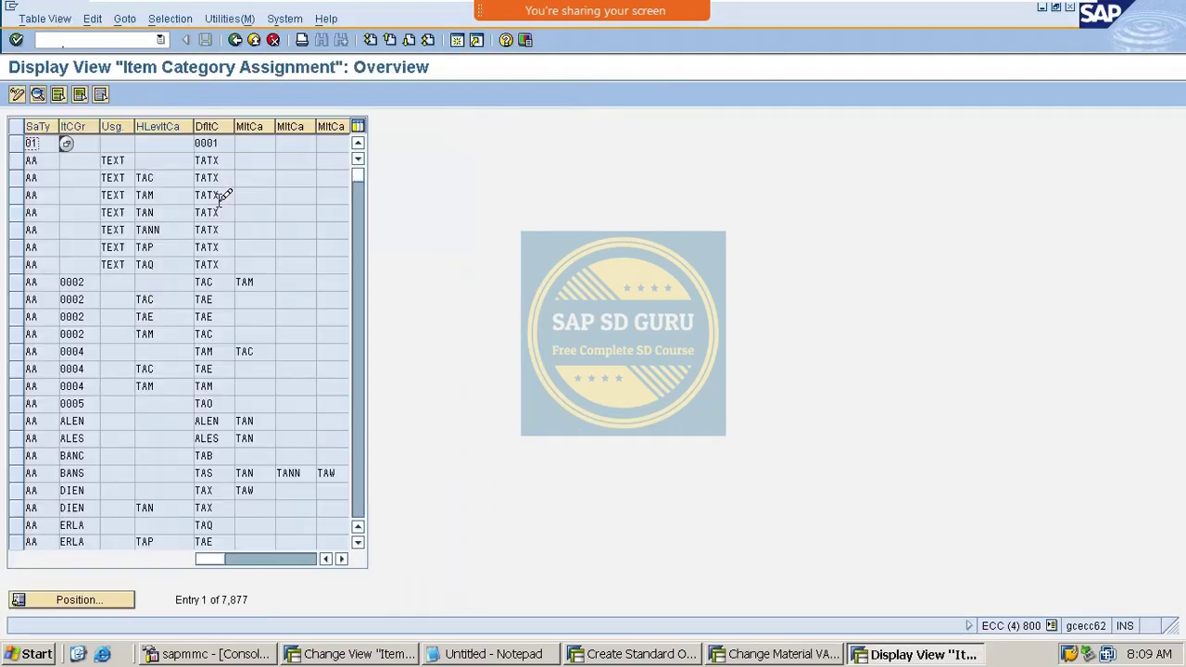
{"action": "left_click", "coordinate": [106, 37]}
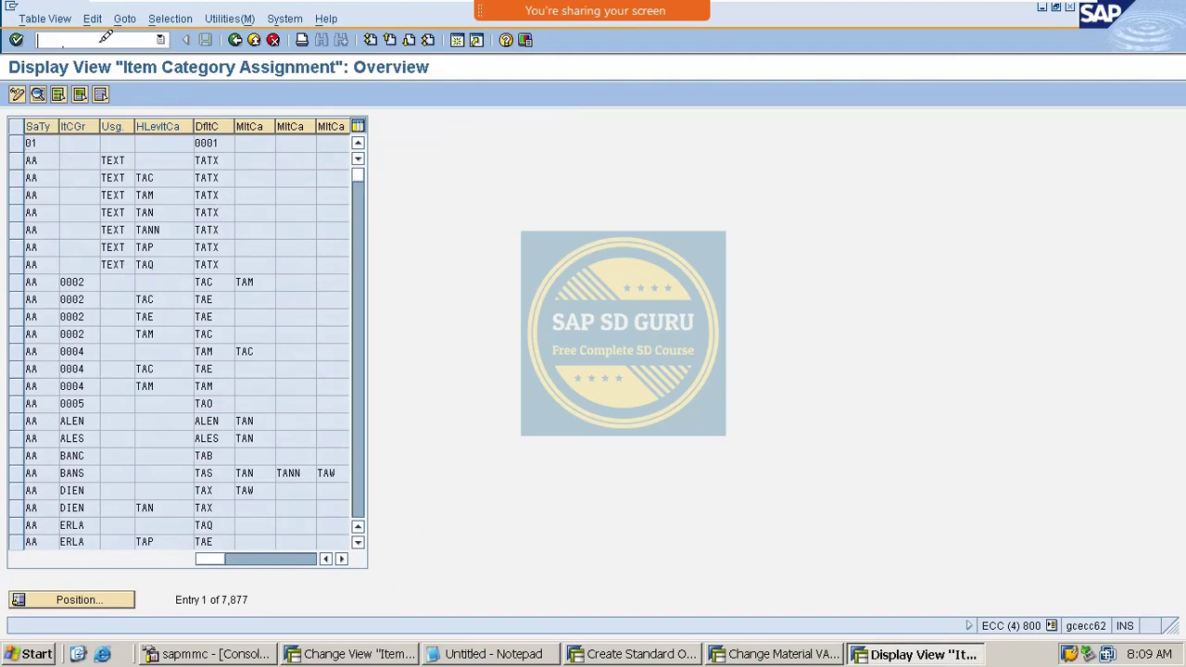
{"action": "type", "text": "/i"}
{"action": "key", "text": "Return"}
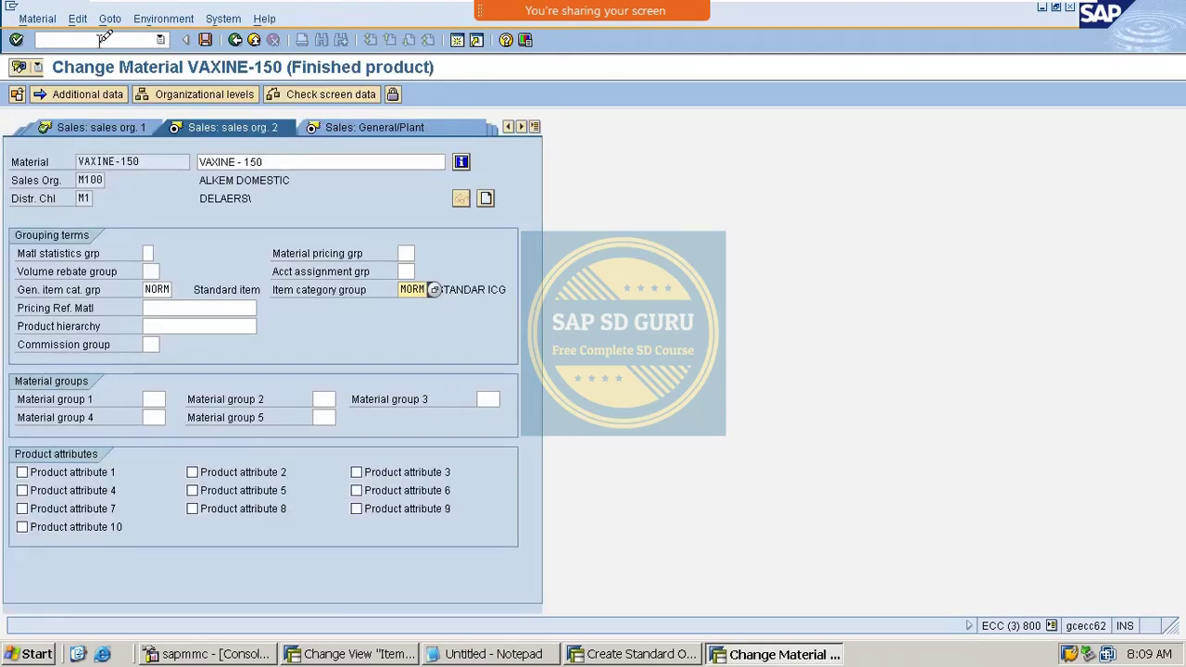
- Close the material change session and go back to the MOR entries in the item category assignment table
{"action": "type", "text": "/i"}
{"action": "key", "text": "Return"}
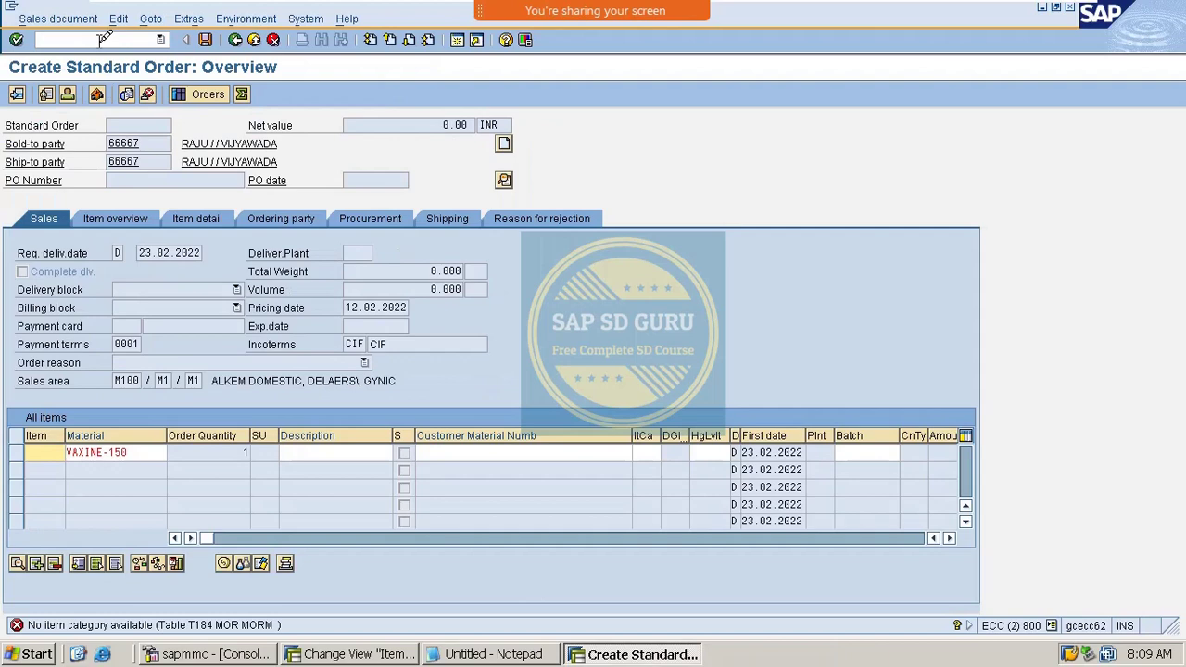
{"action": "left_click", "coordinate": [365, 652]}
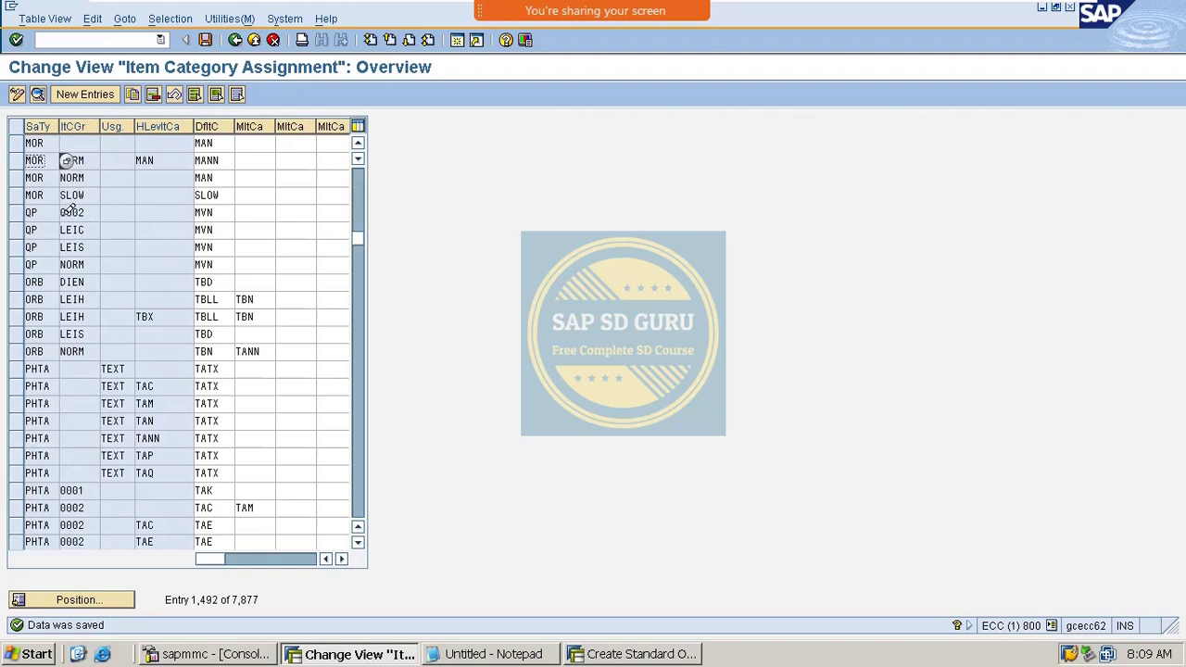
{"action": "scroll", "coordinate": [82, 200], "scroll_direction": "up", "scroll_amount": 2}
{"action": "scroll", "coordinate": [96, 246], "scroll_direction": "down", "scroll_amount": 1}
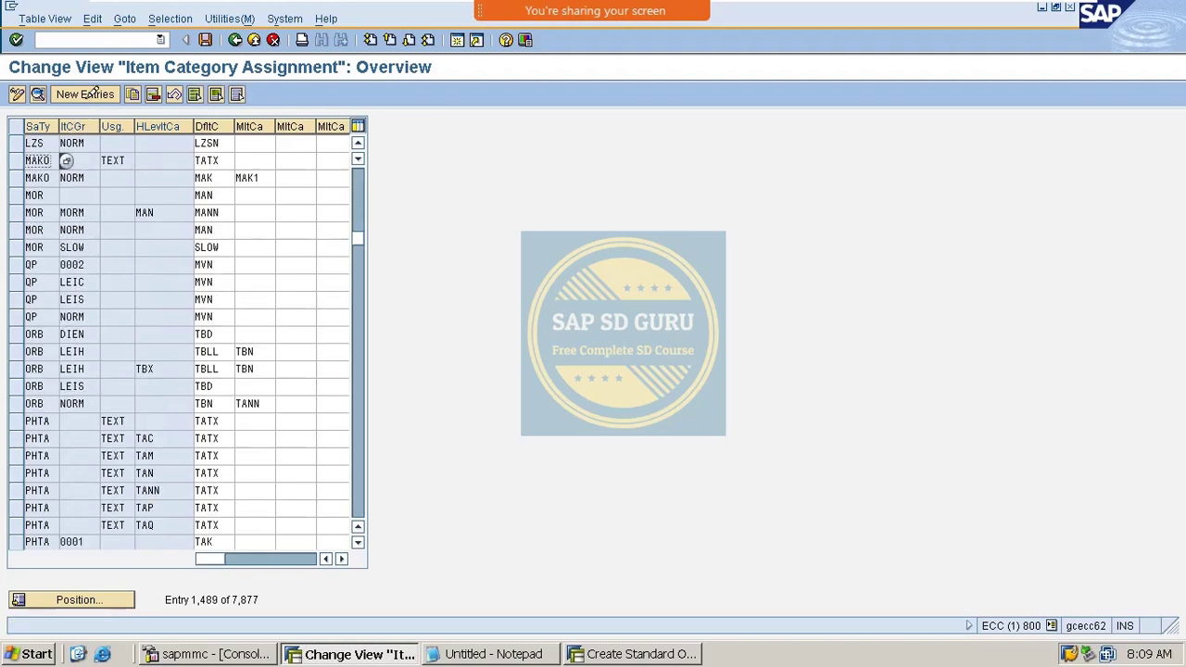
{"action": "left_click", "coordinate": [93, 89]}
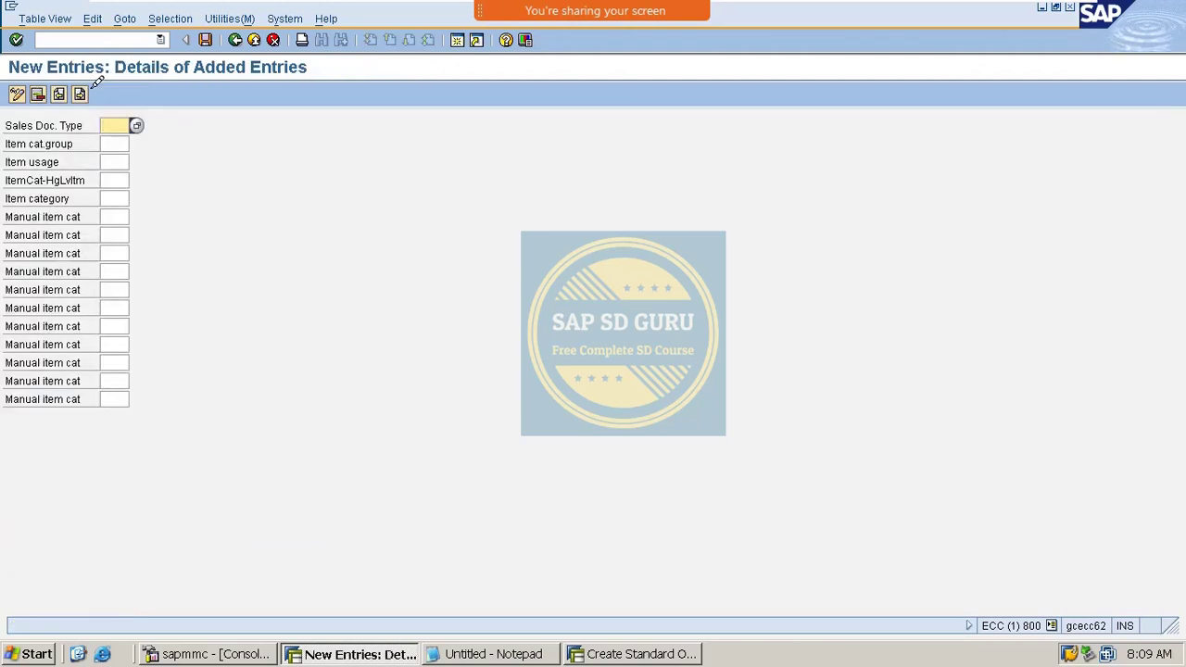
{"action": "type", "text": "MOR"}
{"action": "key", "text": "Tab"}
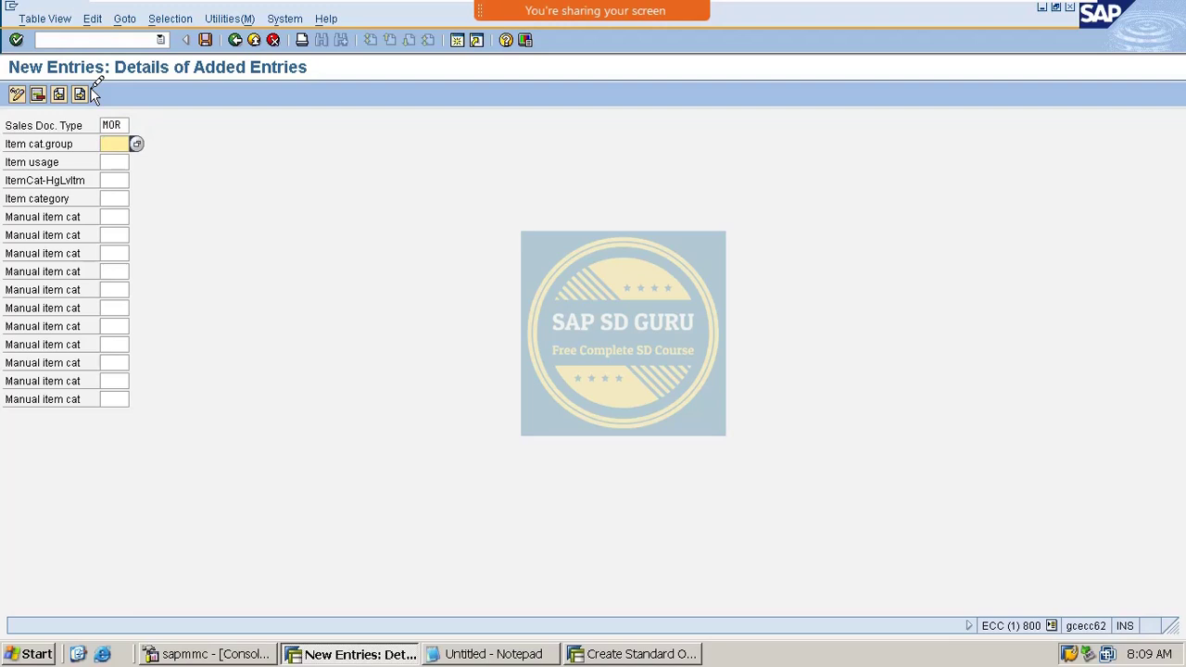
{"action": "type", "text": "NORM"}
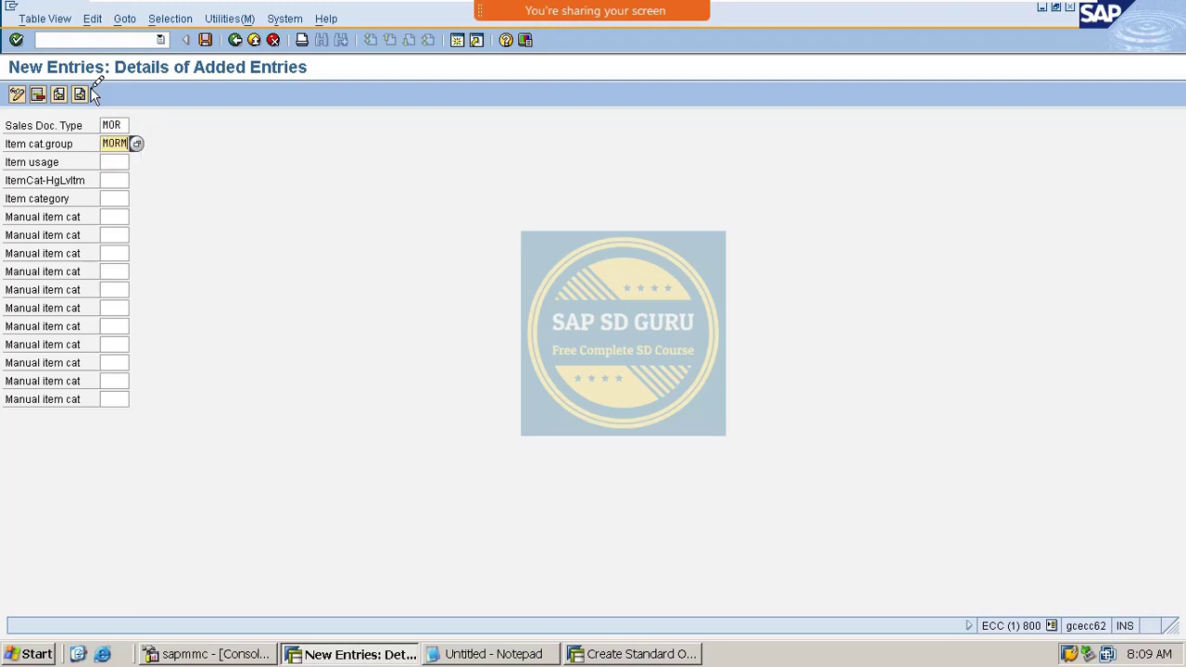
{"action": "key", "text": "Tab"}
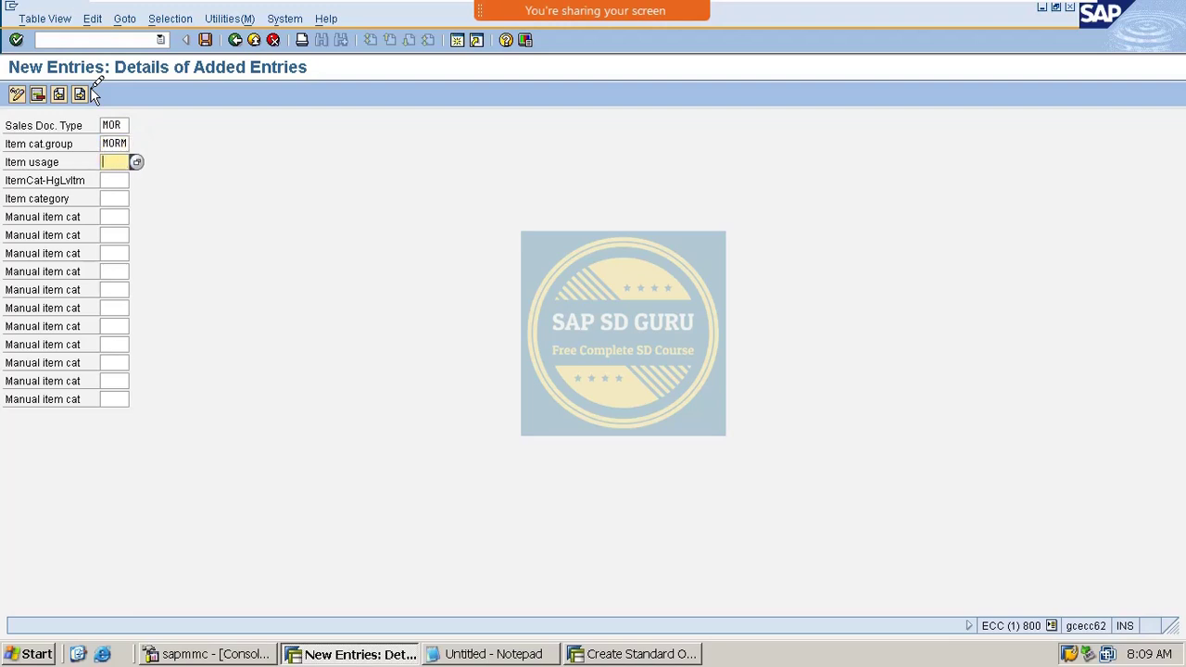
{"action": "key", "text": "Tab"}
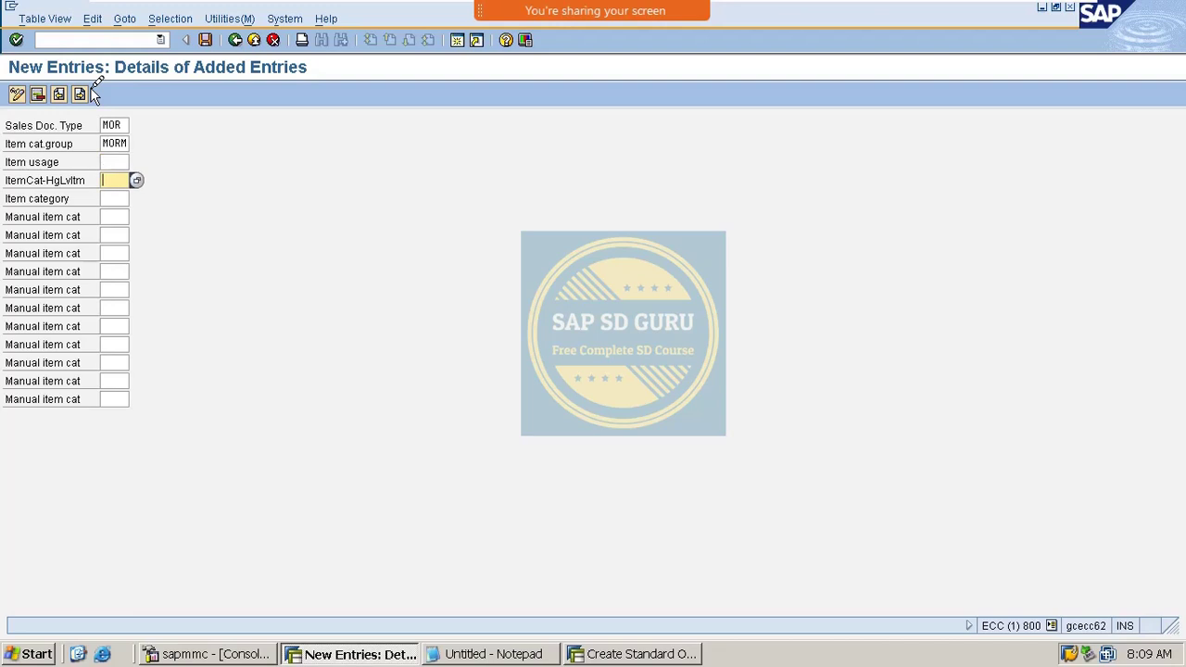
{"action": "type", "text": "MAN"}
{"action": "key", "text": "Return"}
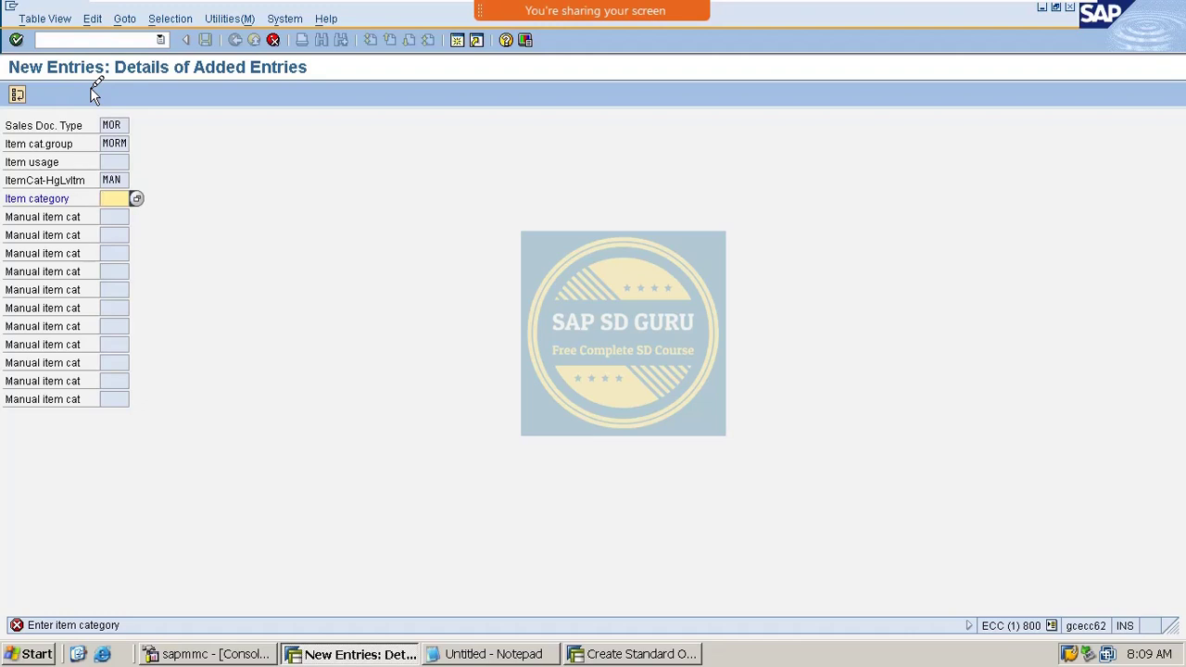
{"action": "left_click", "coordinate": [274, 40]}
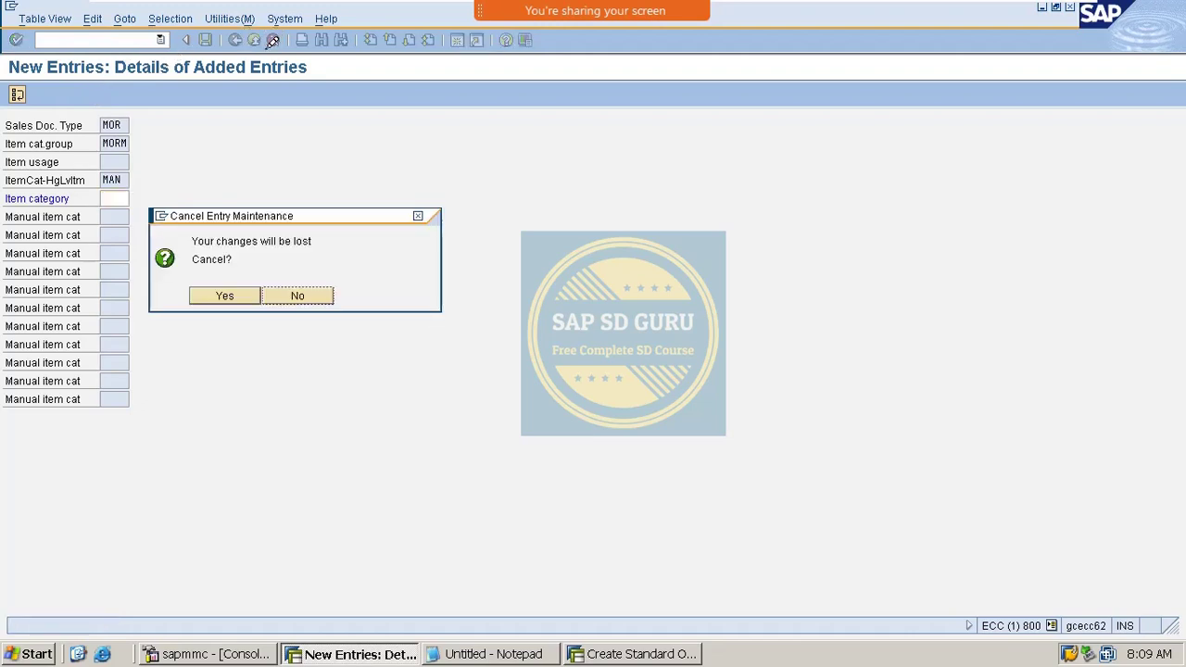
{"action": "left_click", "coordinate": [231, 294]}
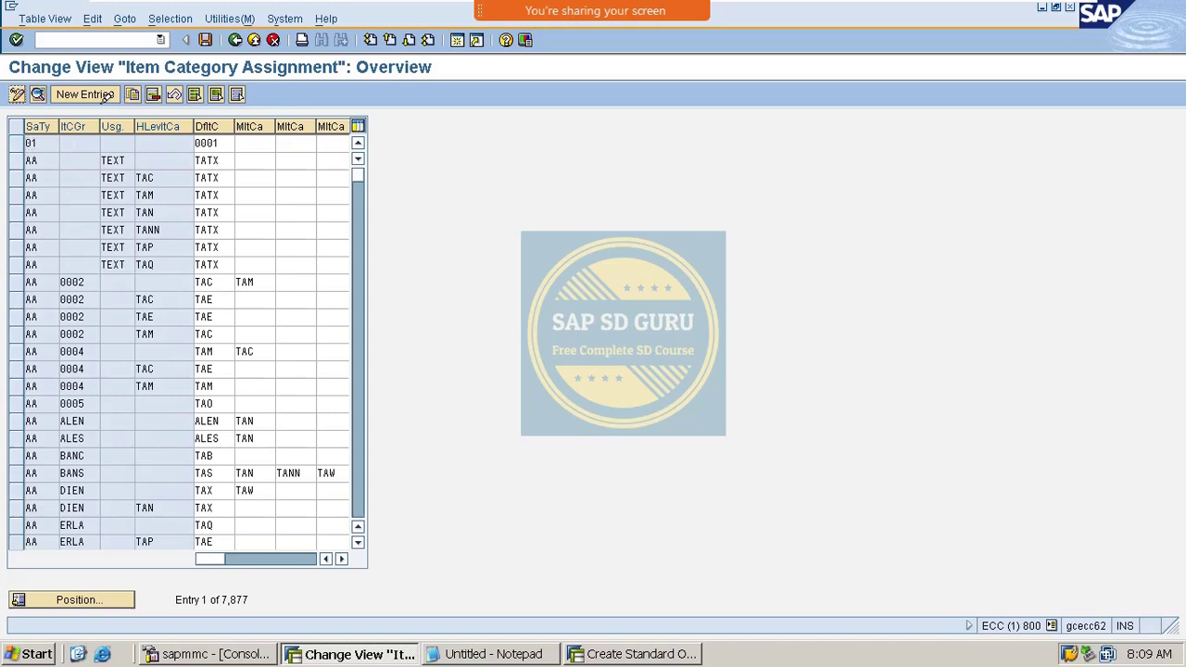
- Add and save an item category assignment for document type MOR, item category group MORM and item category MAN, leaving usage and higher-level category blank
{"action": "left_click", "coordinate": [107, 94]}
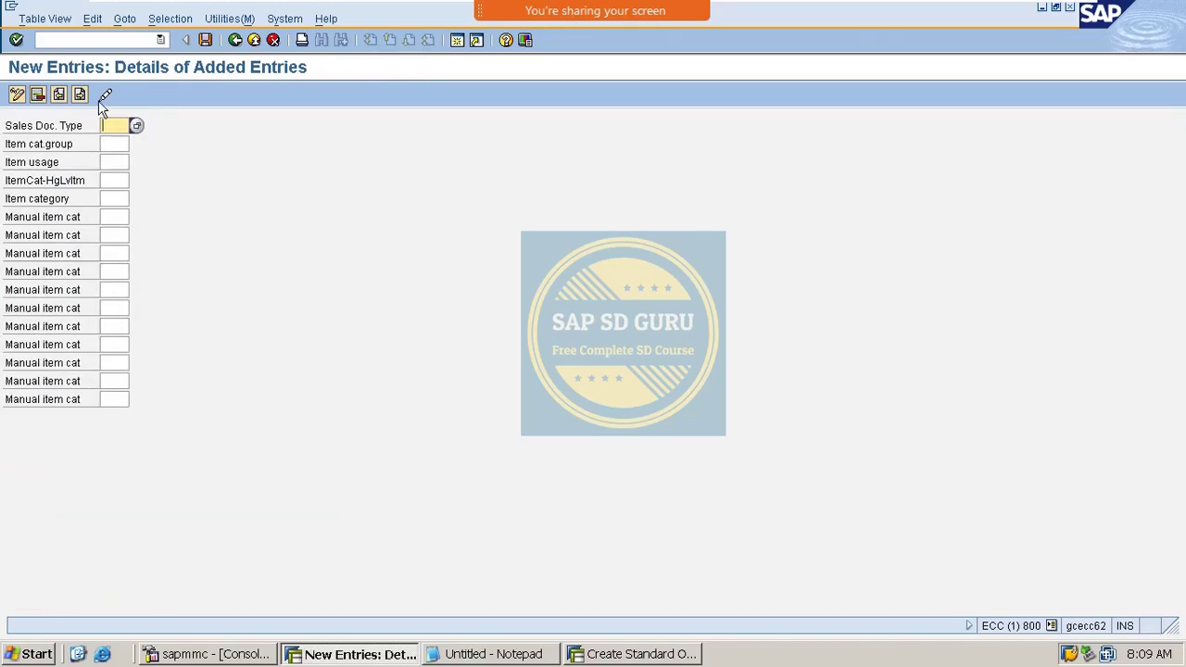
{"action": "type", "text": "MOR"}
{"action": "key", "text": "Tab"}
{"action": "type", "text": "MORM"}
{"action": "key", "text": "Tab"}
{"action": "key", "text": "Tab"}
{"action": "key", "text": "Tab"}
{"action": "type", "text": "M"}
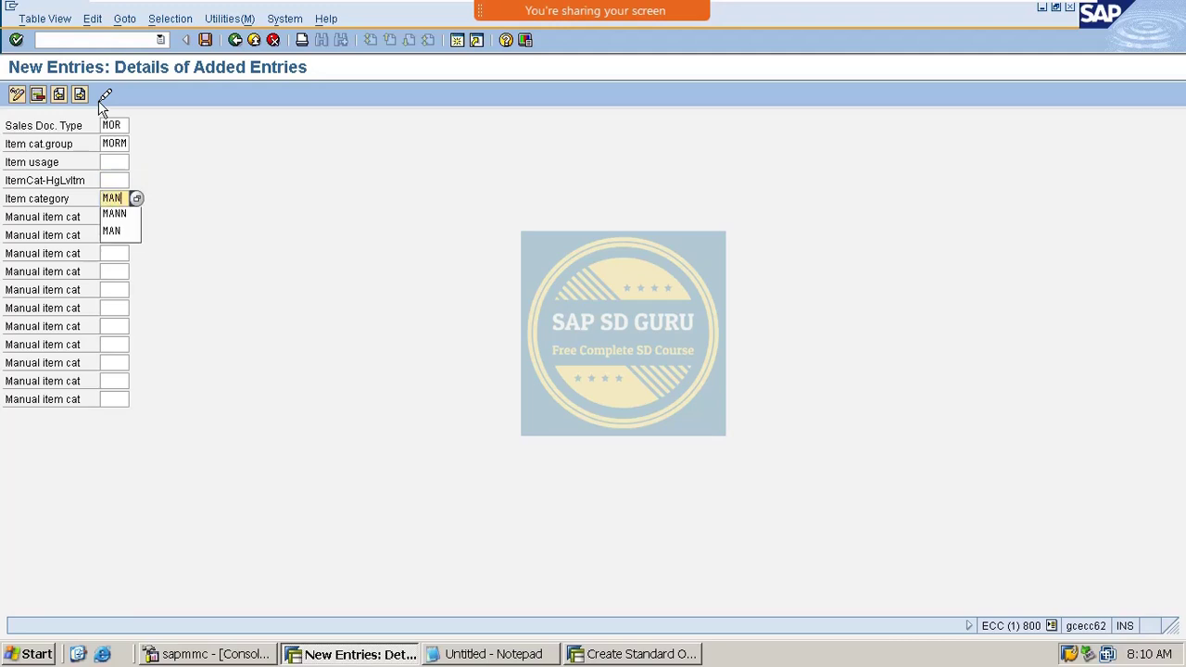
{"action": "key", "text": "Return"}
{"action": "key", "text": "ctrl+s"}
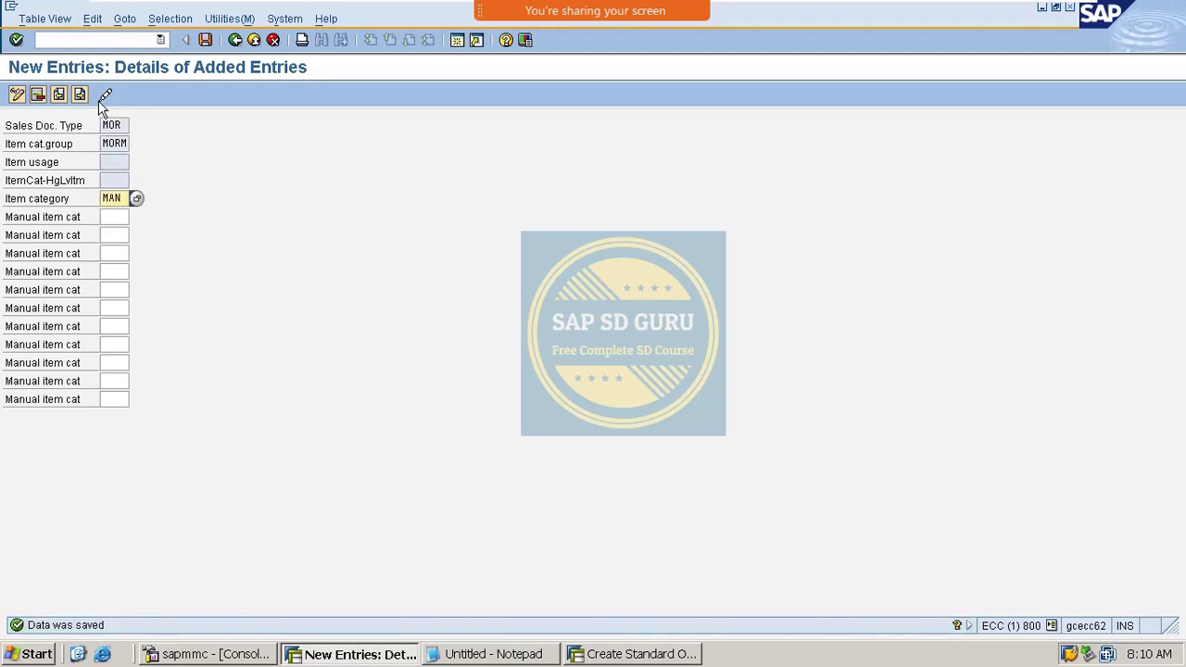
{"action": "key", "text": "ctrl+s"}
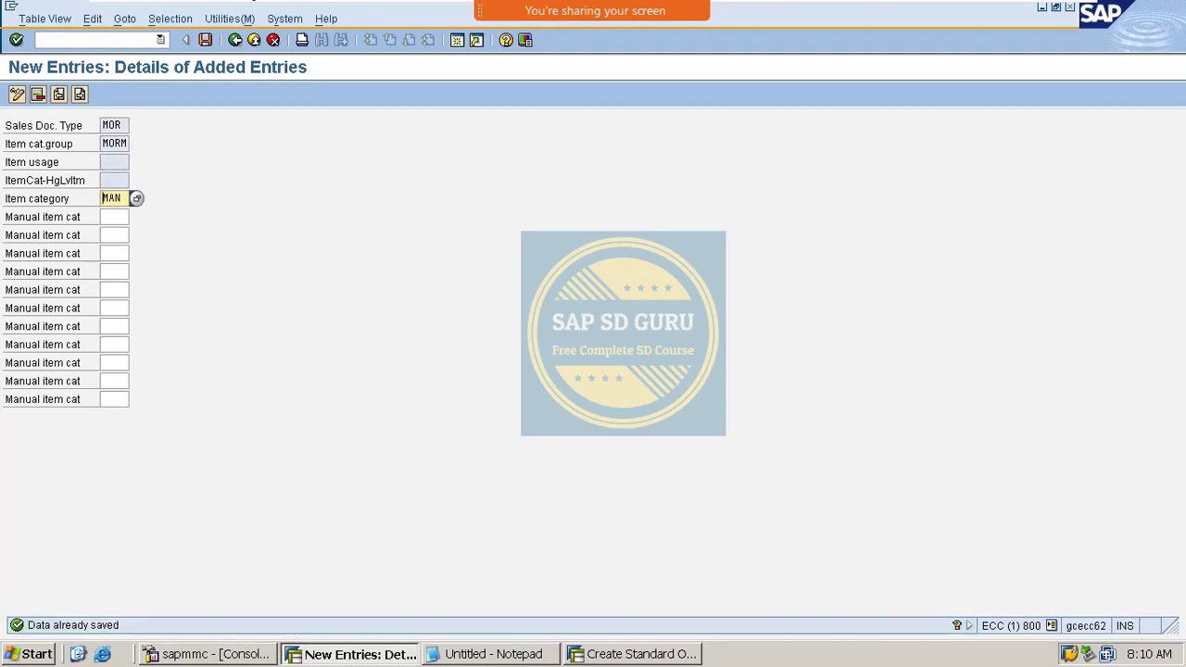
{"action": "left_click", "coordinate": [235, 40]}
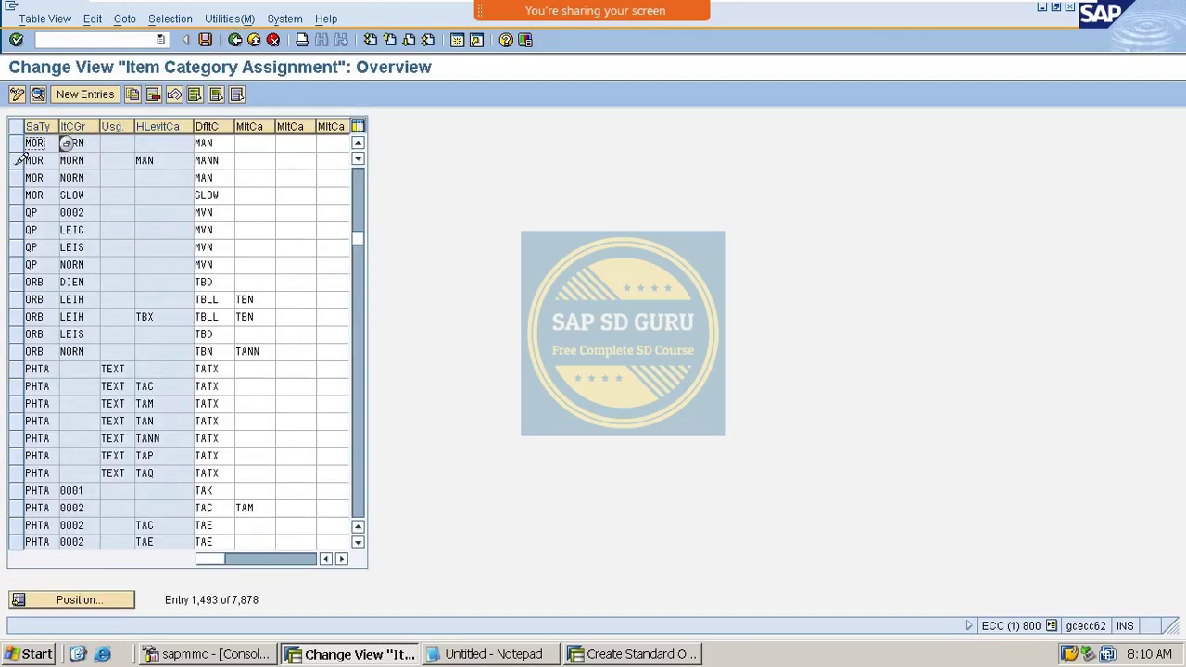
- Delete the MOR/MORM assignment that has higher-level item category MAN and default MANN, and save the table
{"action": "left_click", "coordinate": [16, 160]}
{"action": "left_click", "coordinate": [153, 94]}
{"action": "key", "text": "ctrl+s"}
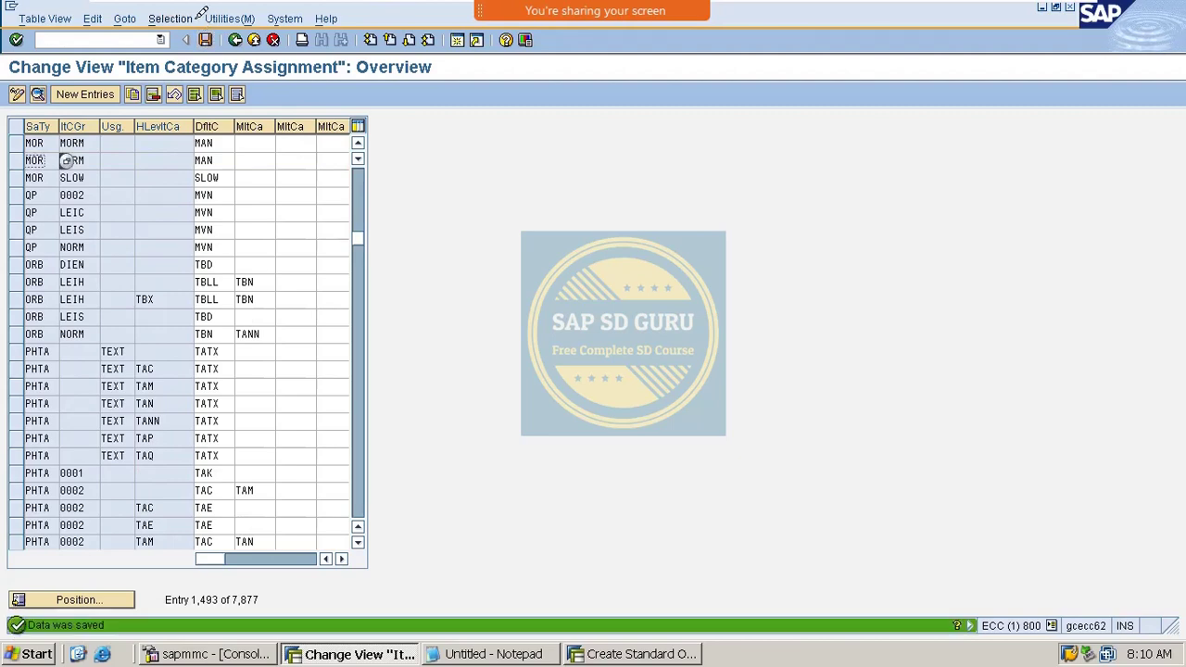
{"action": "key", "text": "ctrl+s"}
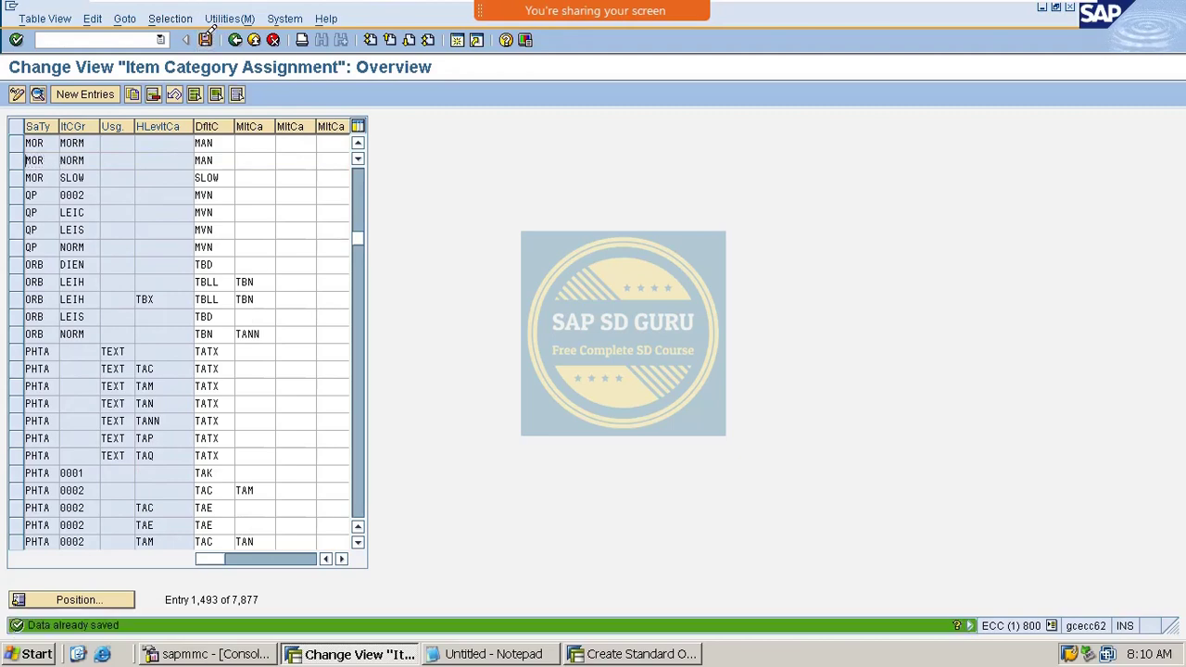
- Return to the standard order, have the VAXINE-150 item determined again, and check its item category
{"action": "left_click", "coordinate": [639, 653]}
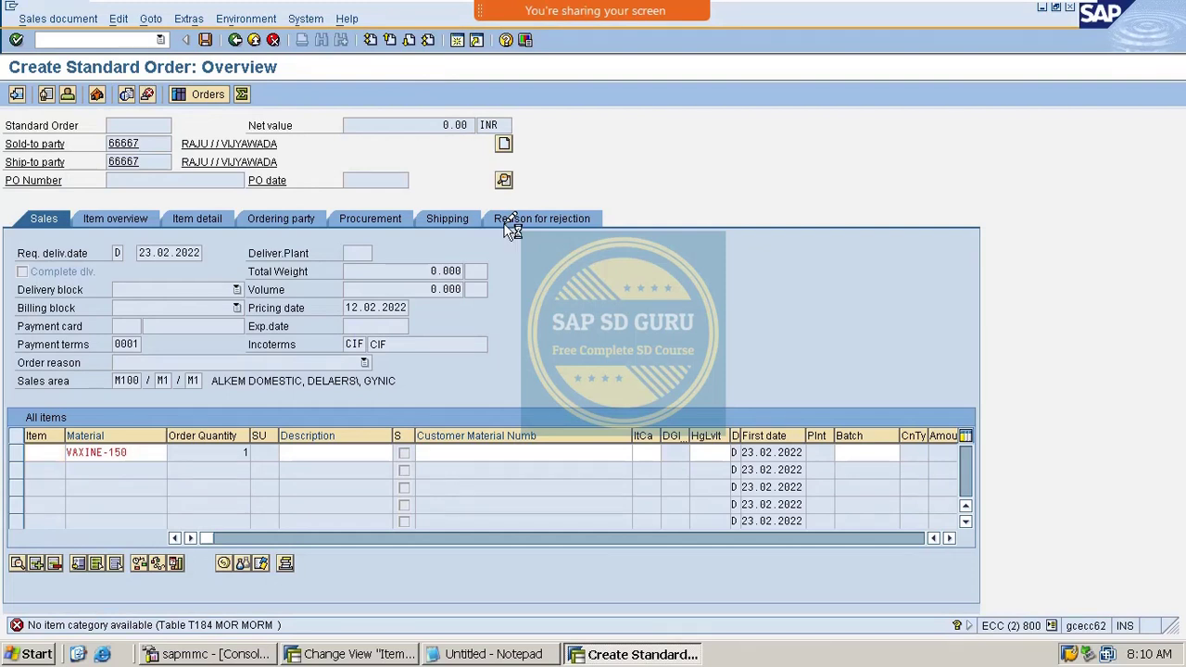
{"action": "key", "text": "Return"}
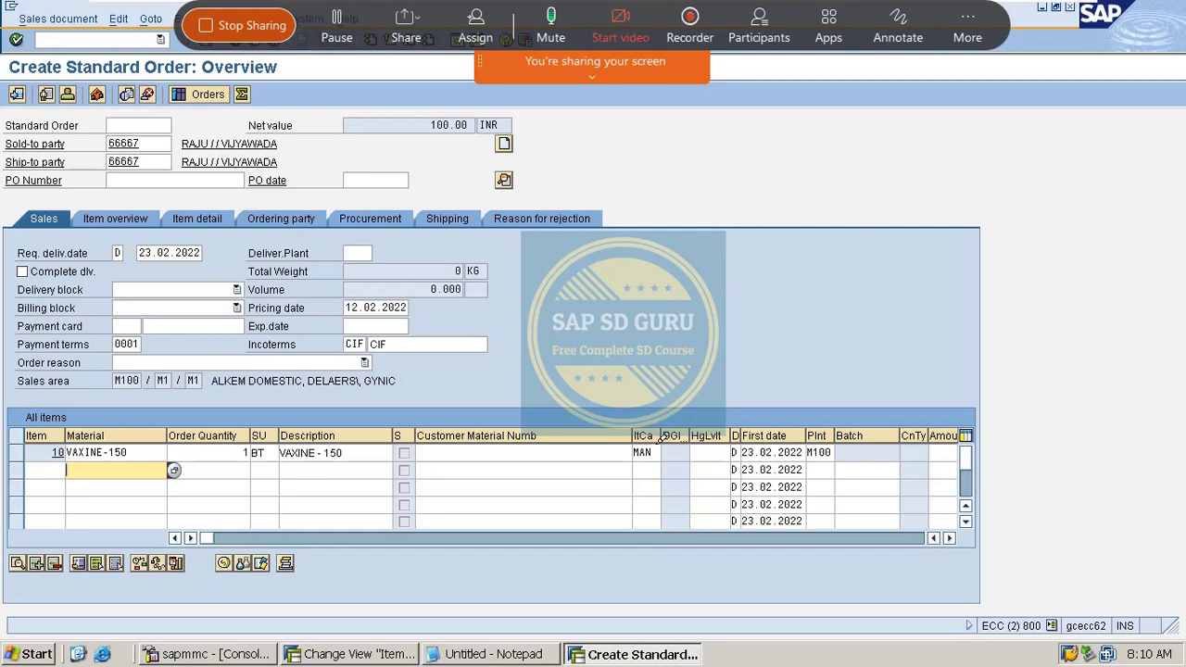
{"action": "left_click", "coordinate": [501, 452]}
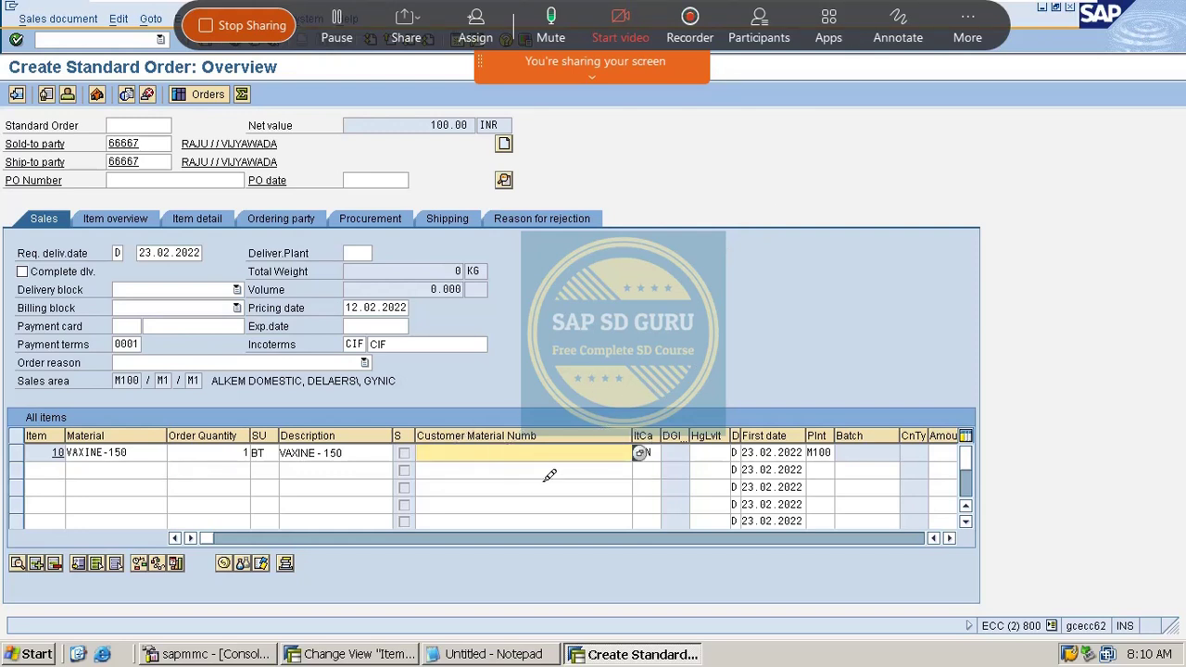
{"action": "left_click", "coordinate": [659, 453]}
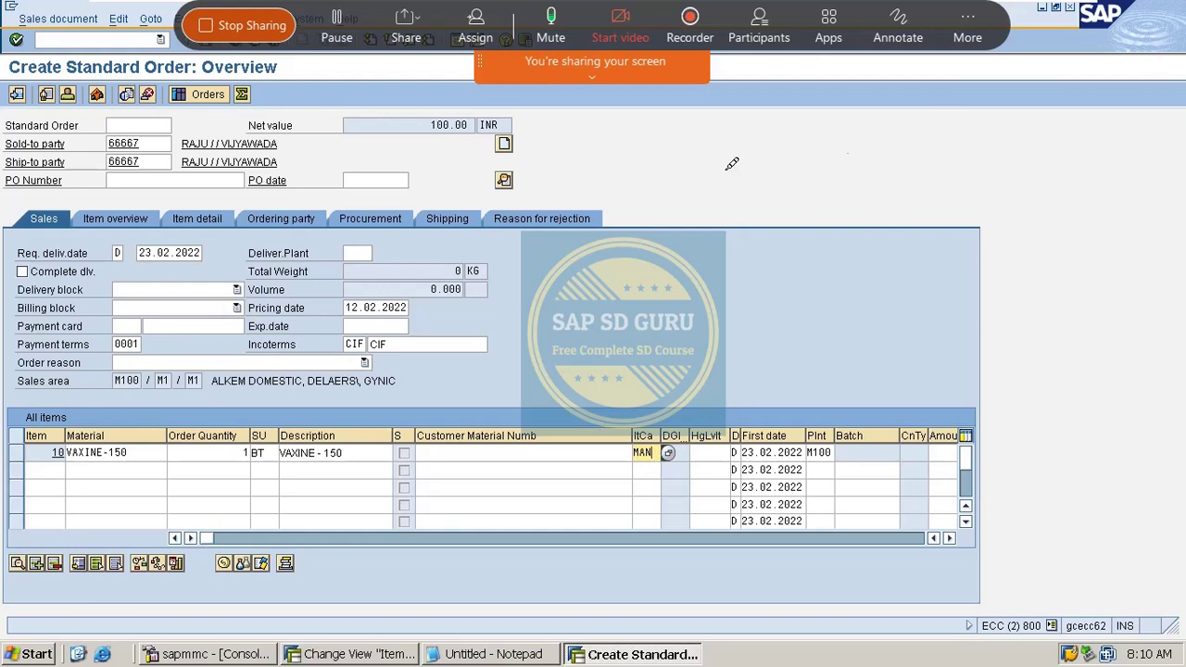
- Start annotating the shared screen and handwrite "S - MOR" with "ICg - MORM" beneath it over the order
{"action": "left_click", "coordinate": [885, 30]}
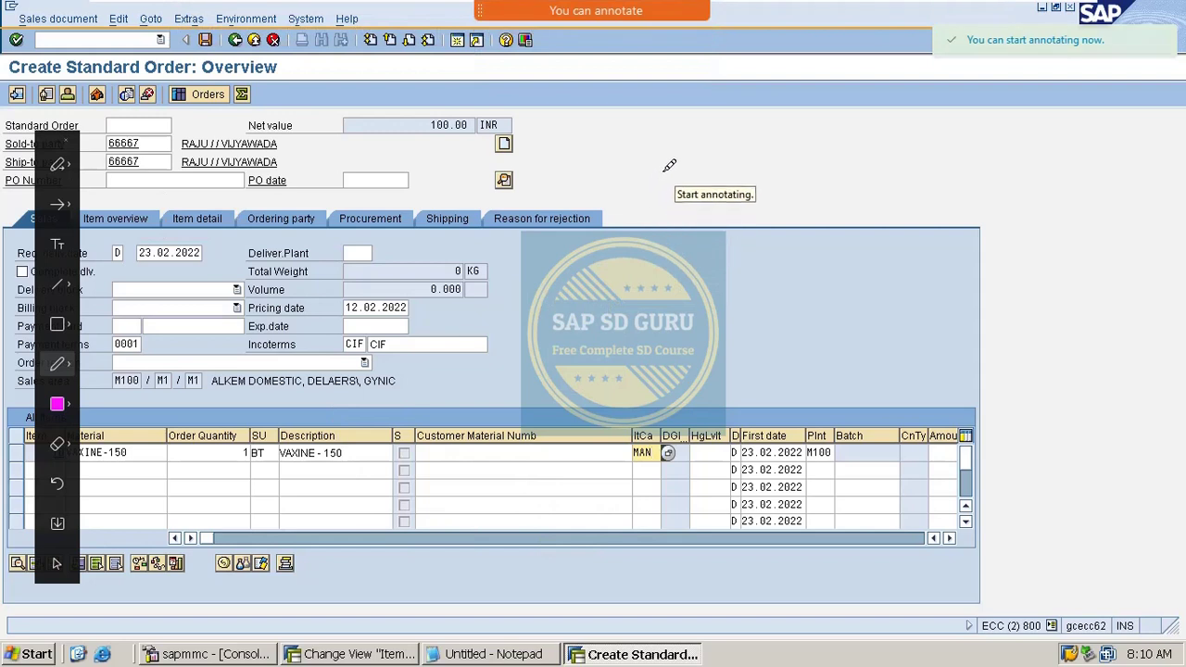
{"action": "mouse_move", "coordinate": [669, 152]}
{"action": "left_mouse_down"}
{"action": "mouse_move", "coordinate": [637, 182]}
{"action": "mouse_move", "coordinate": [702, 161]}
{"action": "mouse_move", "coordinate": [742, 165]}
{"action": "mouse_move", "coordinate": [769, 134]}
{"action": "mouse_move", "coordinate": [806, 139]}
{"action": "mouse_move", "coordinate": [815, 119]}
{"action": "mouse_move", "coordinate": [849, 156]}
{"action": "left_mouse_up"}
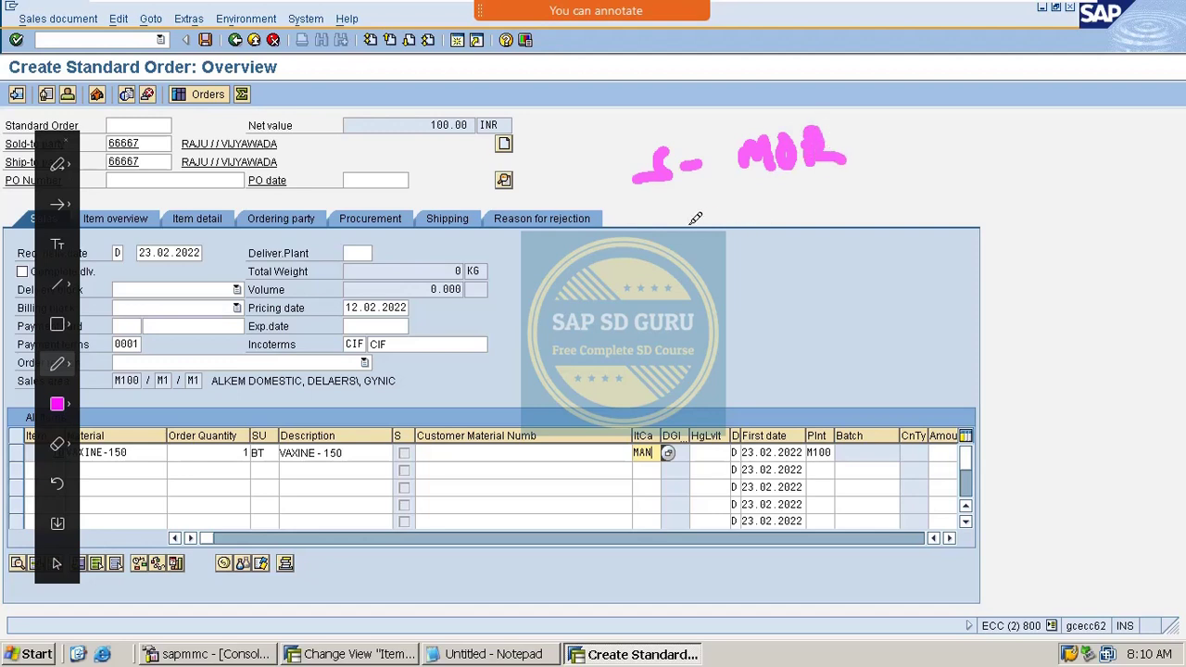
{"action": "mouse_move", "coordinate": [668, 204]}
{"action": "left_mouse_down"}
{"action": "mouse_move", "coordinate": [663, 232]}
{"action": "mouse_move", "coordinate": [649, 223]}
{"action": "mouse_move", "coordinate": [702, 243]}
{"action": "mouse_move", "coordinate": [760, 202]}
{"action": "mouse_move", "coordinate": [781, 220]}
{"action": "mouse_move", "coordinate": [852, 187]}
{"action": "mouse_move", "coordinate": [952, 169]}
{"action": "mouse_move", "coordinate": [988, 131]}
{"action": "mouse_move", "coordinate": [1004, 155]}
{"action": "mouse_move", "coordinate": [1039, 139]}
{"action": "left_mouse_up"}
{"action": "left_click", "coordinate": [886, 190]}
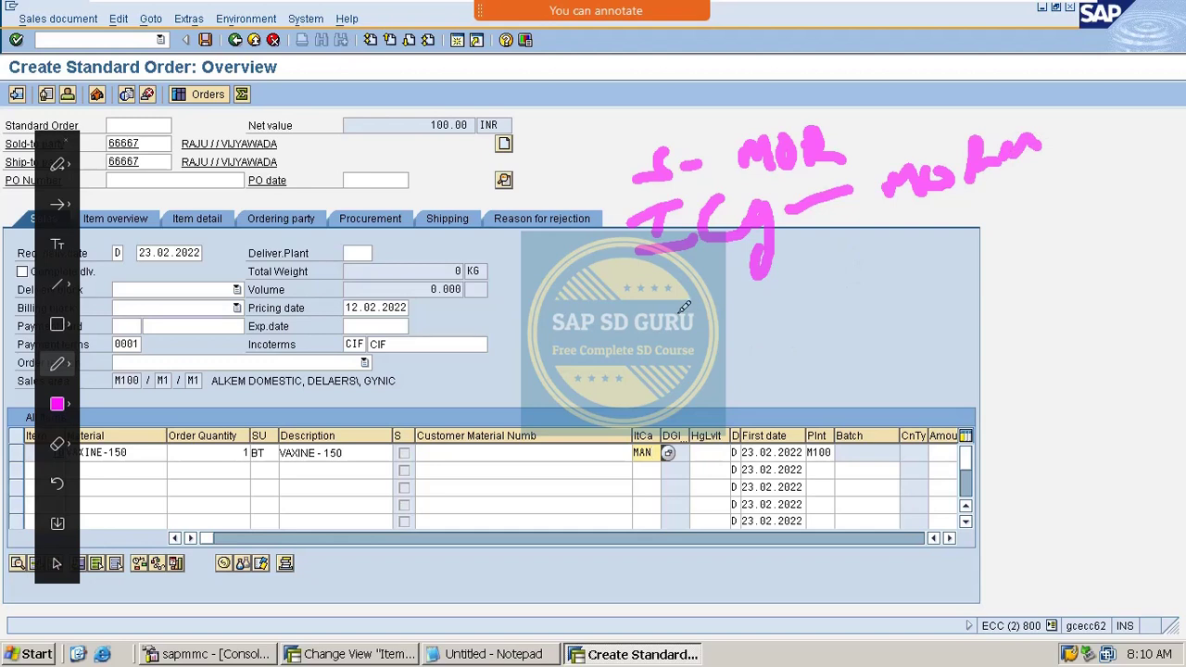
- Handwrite the rows "I" and "H" with dashes for the blank criteria, add two lines under MORM, and write MAN as the result
{"action": "mouse_move", "coordinate": [683, 306]}
{"action": "left_mouse_down"}
{"action": "mouse_move", "coordinate": [684, 329]}
{"action": "mouse_move", "coordinate": [686, 298]}
{"action": "left_mouse_up"}
{"action": "left_click_drag", "start_coordinate": [650, 345], "coordinate": [774, 315]}
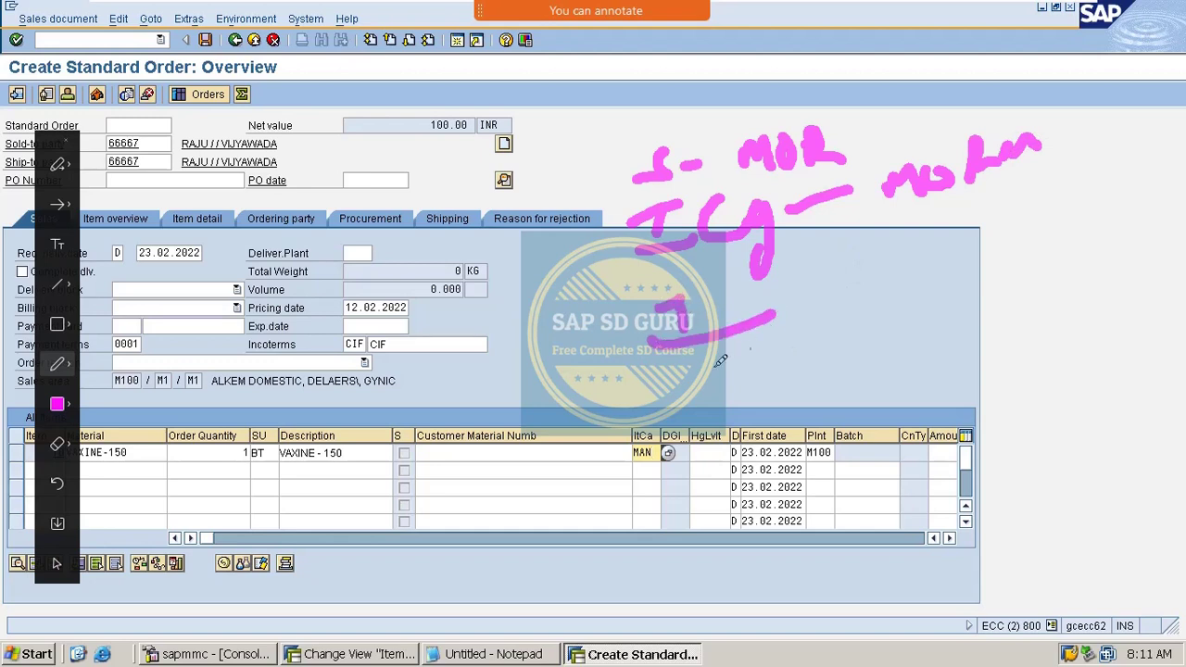
{"action": "left_click_drag", "start_coordinate": [713, 357], "coordinate": [718, 389]}
{"action": "mouse_move", "coordinate": [747, 332]}
{"action": "left_mouse_down"}
{"action": "mouse_move", "coordinate": [741, 389]}
{"action": "mouse_move", "coordinate": [756, 356]}
{"action": "left_mouse_up"}
{"action": "left_click_drag", "start_coordinate": [793, 286], "coordinate": [814, 269]}
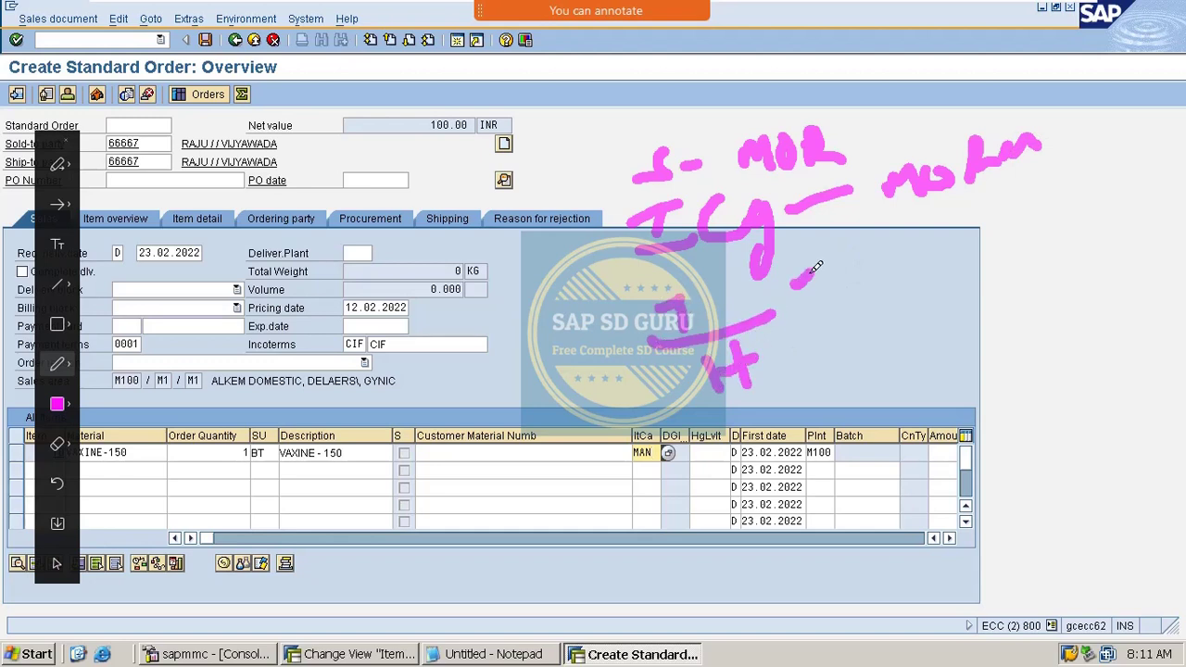
{"action": "left_click_drag", "start_coordinate": [784, 345], "coordinate": [817, 330]}
{"action": "left_click_drag", "start_coordinate": [893, 268], "coordinate": [995, 218]}
{"action": "left_click_drag", "start_coordinate": [936, 302], "coordinate": [991, 269]}
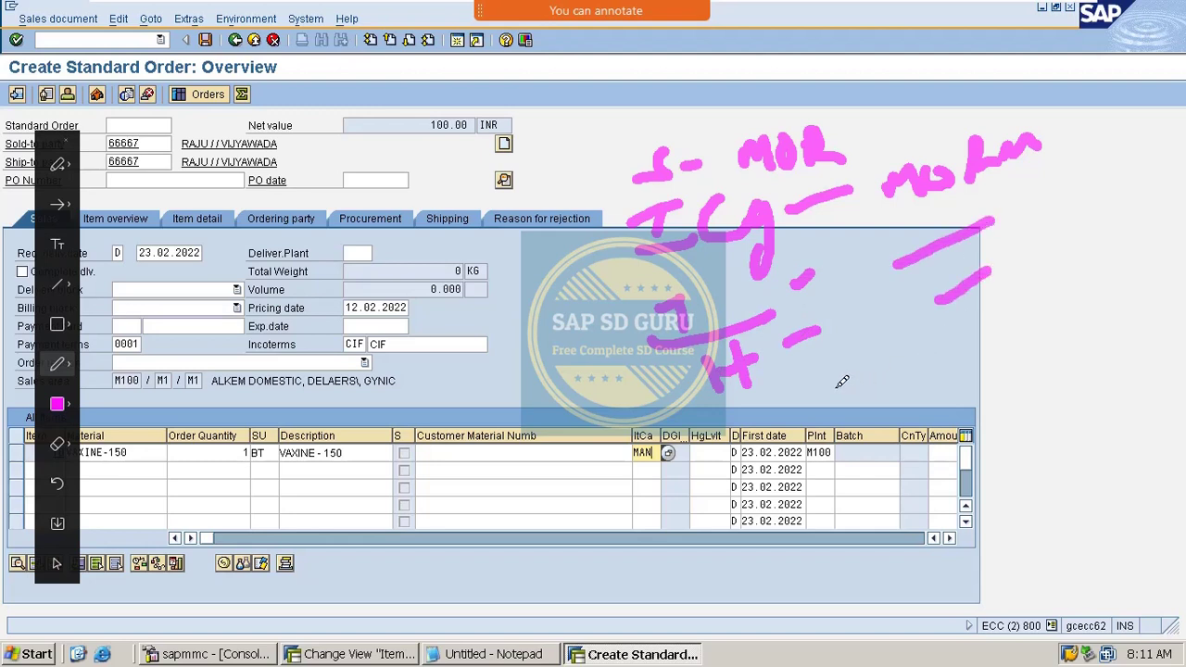
{"action": "mouse_move", "coordinate": [954, 372]}
{"action": "left_mouse_down"}
{"action": "mouse_move", "coordinate": [978, 345]}
{"action": "mouse_move", "coordinate": [997, 370]}
{"action": "mouse_move", "coordinate": [1028, 333]}
{"action": "mouse_move", "coordinate": [1043, 356]}
{"action": "mouse_move", "coordinate": [1075, 343]}
{"action": "mouse_move", "coordinate": [1072, 293]}
{"action": "left_mouse_up"}
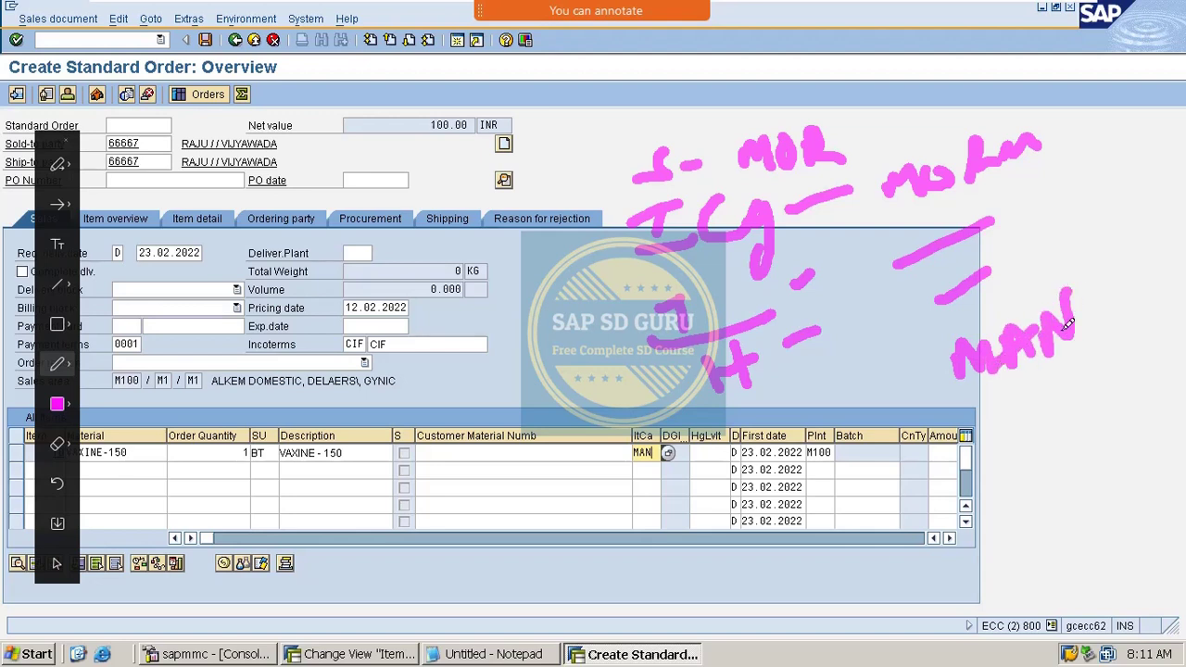
- Underline the handwritten MAN result on the order and end the annotation
{"action": "mouse_move", "coordinate": [994, 398]}
{"action": "left_mouse_down"}
{"action": "mouse_move", "coordinate": [1089, 334]}
{"action": "mouse_move", "coordinate": [1100, 340]}
{"action": "left_mouse_up"}
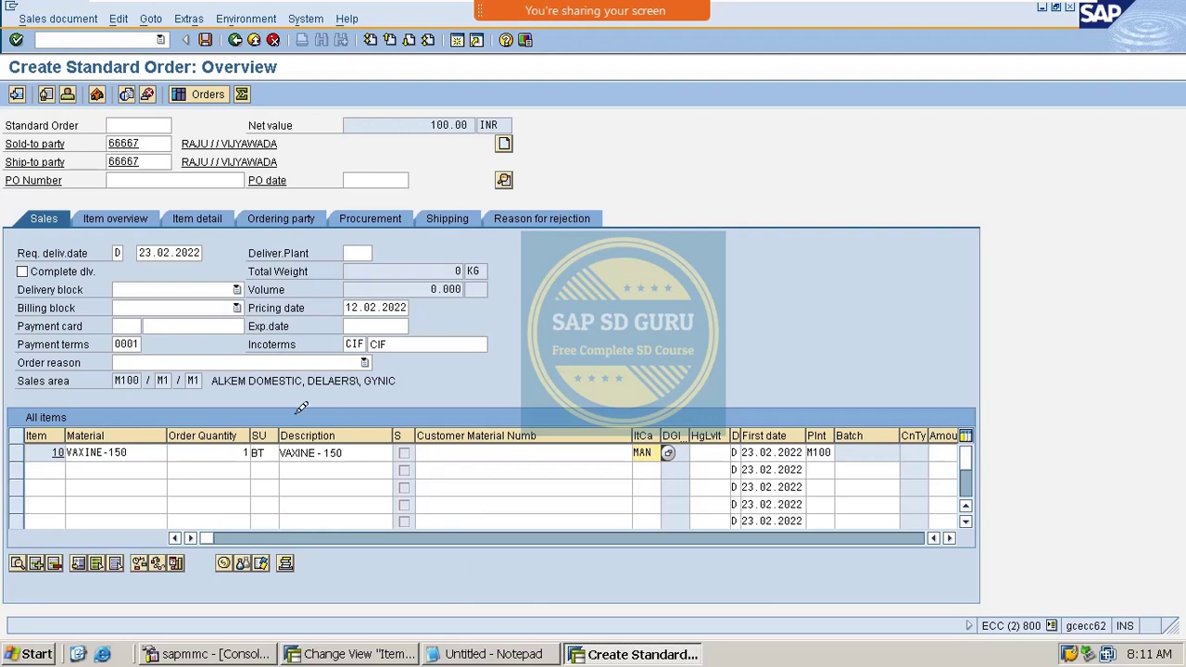
- Enter vaxine-100 as the material in the order's second item row
{"action": "left_click", "coordinate": [146, 467]}
{"action": "type", "text": "v"}
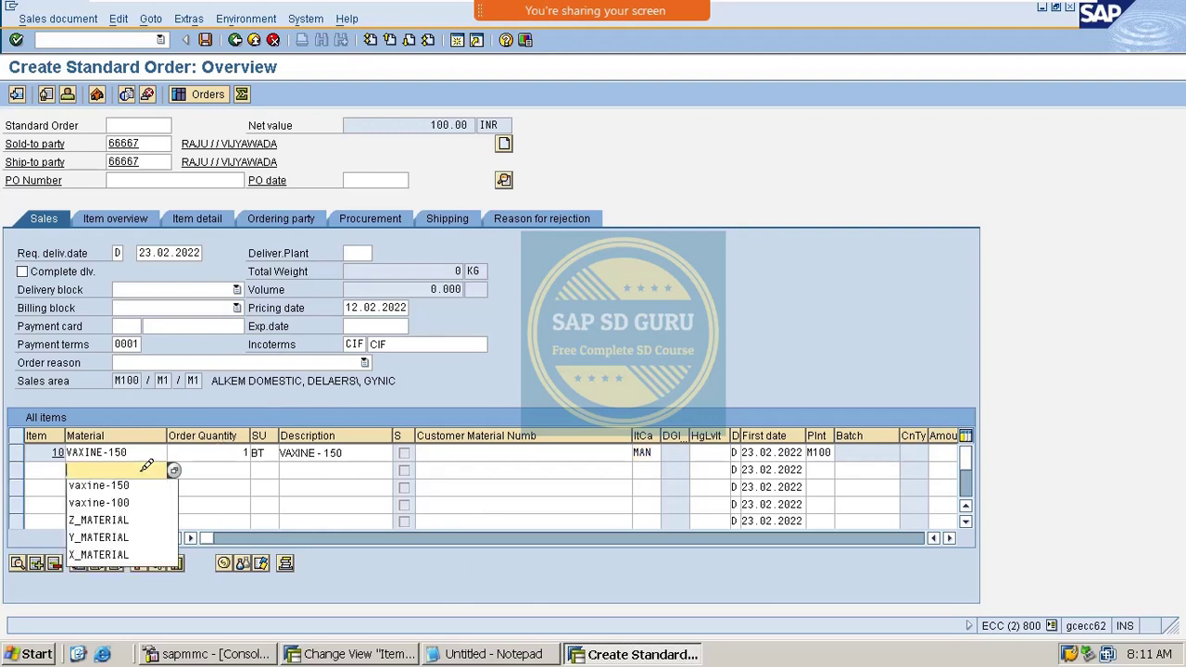
{"action": "key", "text": "Down"}
{"action": "key", "text": "Return"}
{"action": "key", "text": "BackSpace"}
{"action": "key", "text": "BackSpace"}
{"action": "key", "text": "BackSpace"}
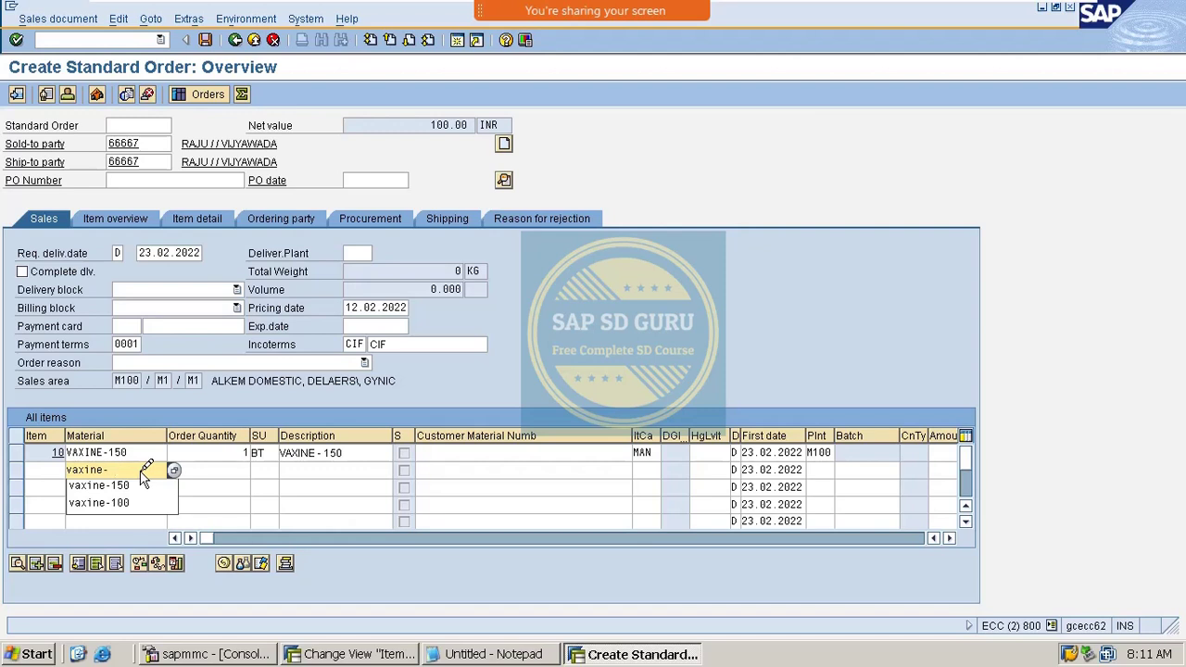
{"action": "key", "text": "Down"}
{"action": "key", "text": "Down"}
{"action": "key", "text": "Return"}
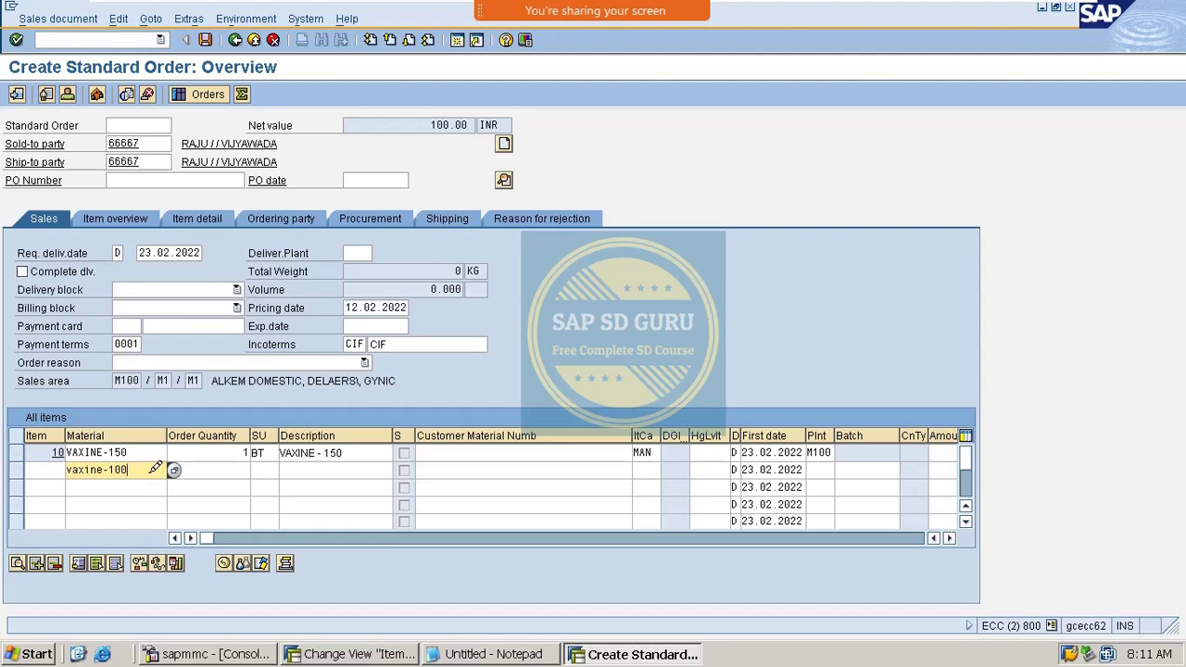
- Compare the materials VAXINE-150 and vaxine-100 in the first two item rows
{"action": "left_click", "coordinate": [141, 450]}
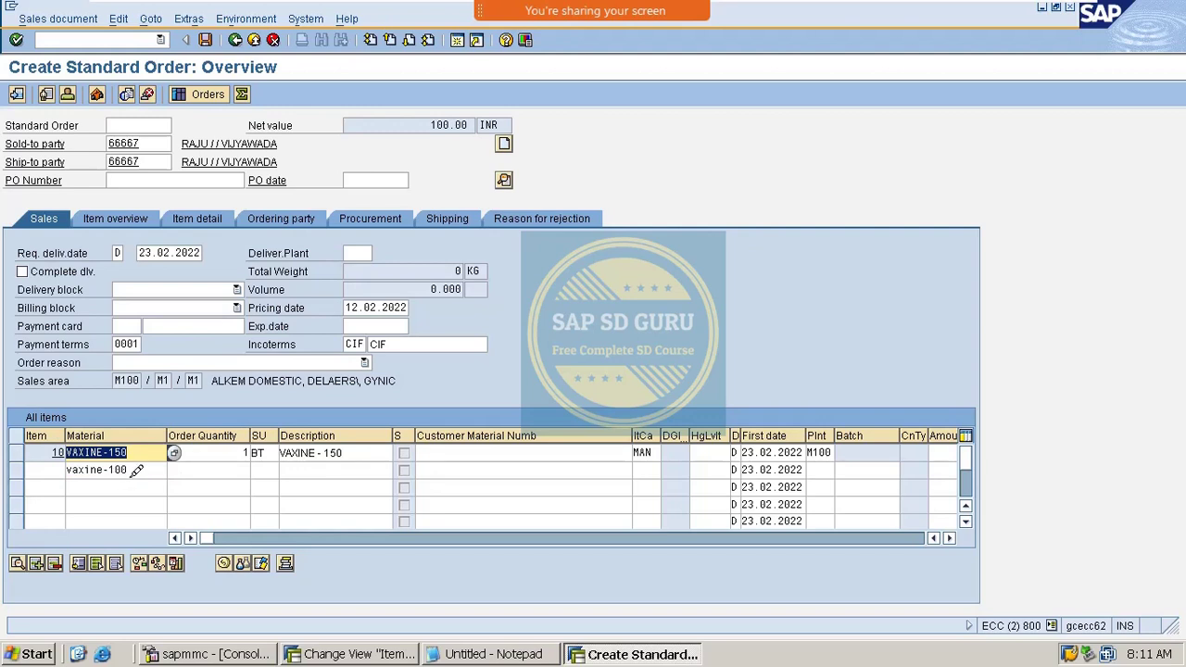
{"action": "left_click_drag", "start_coordinate": [144, 469], "coordinate": [60, 471]}
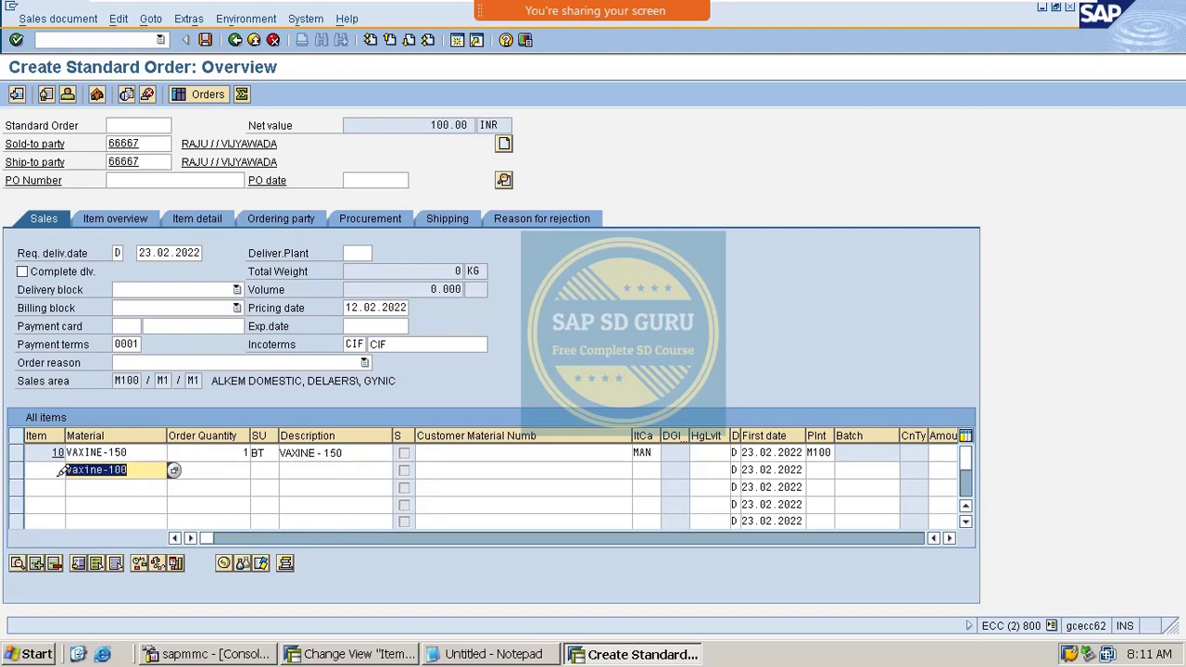
{"action": "left_click", "coordinate": [132, 503]}
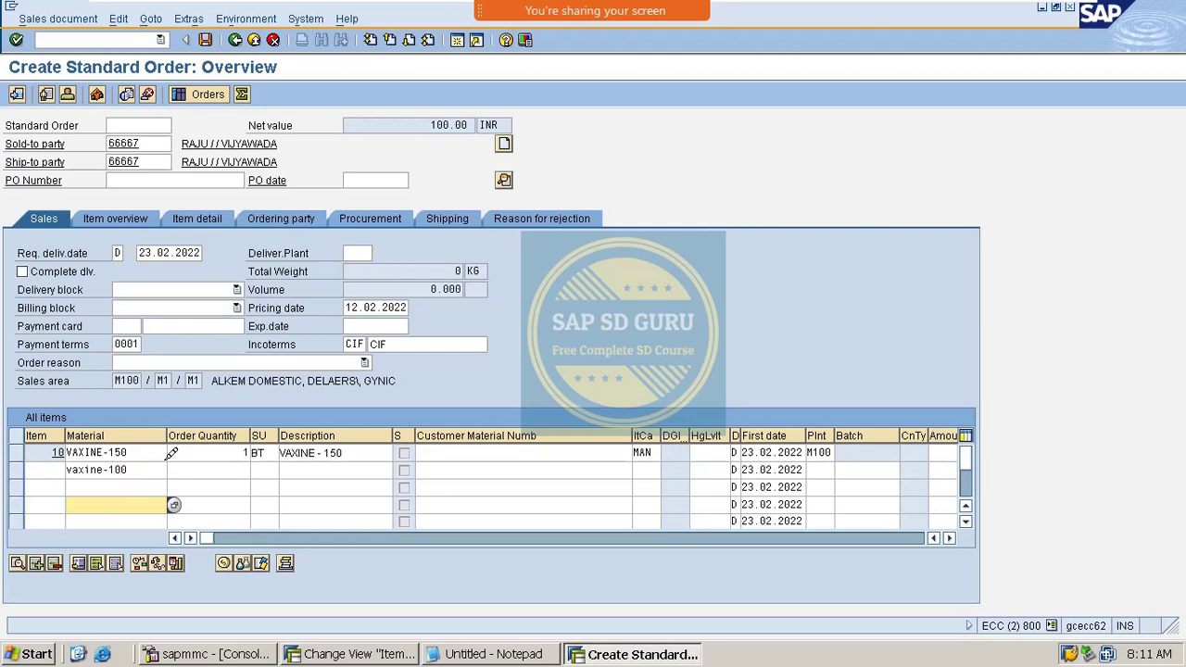
{"action": "left_click_drag", "start_coordinate": [170, 452], "coordinate": [7, 449]}
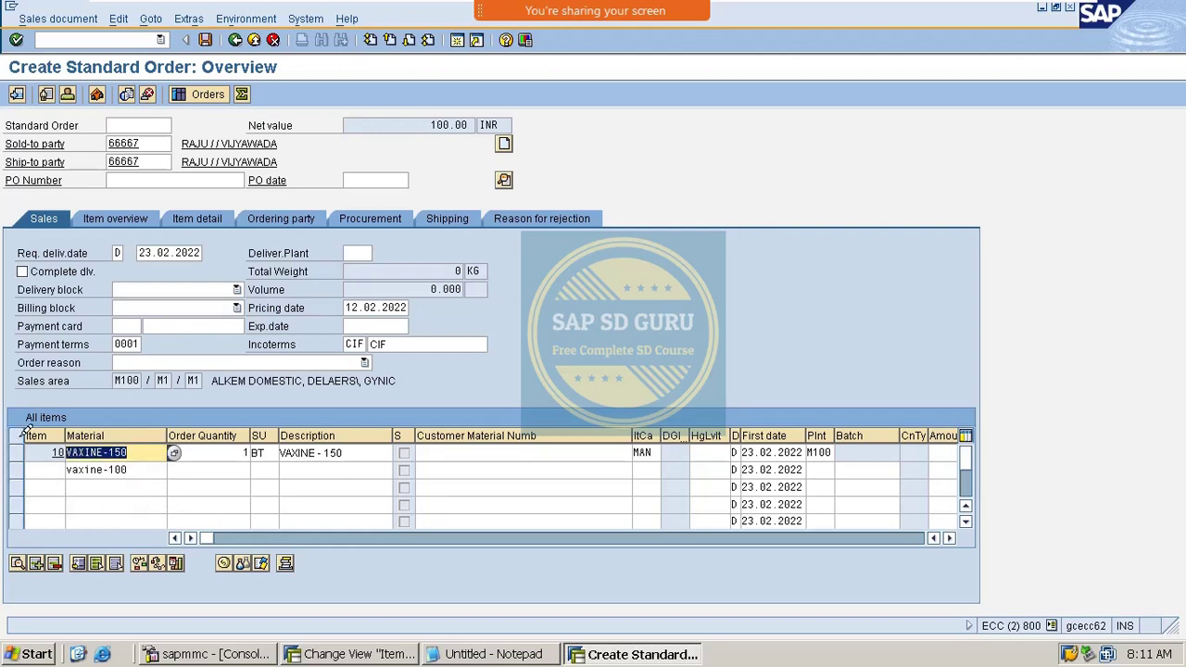
- Set the vaxine-100 row's order quantity to 1 and its higher-level item to 10
{"action": "left_click", "coordinate": [246, 467]}
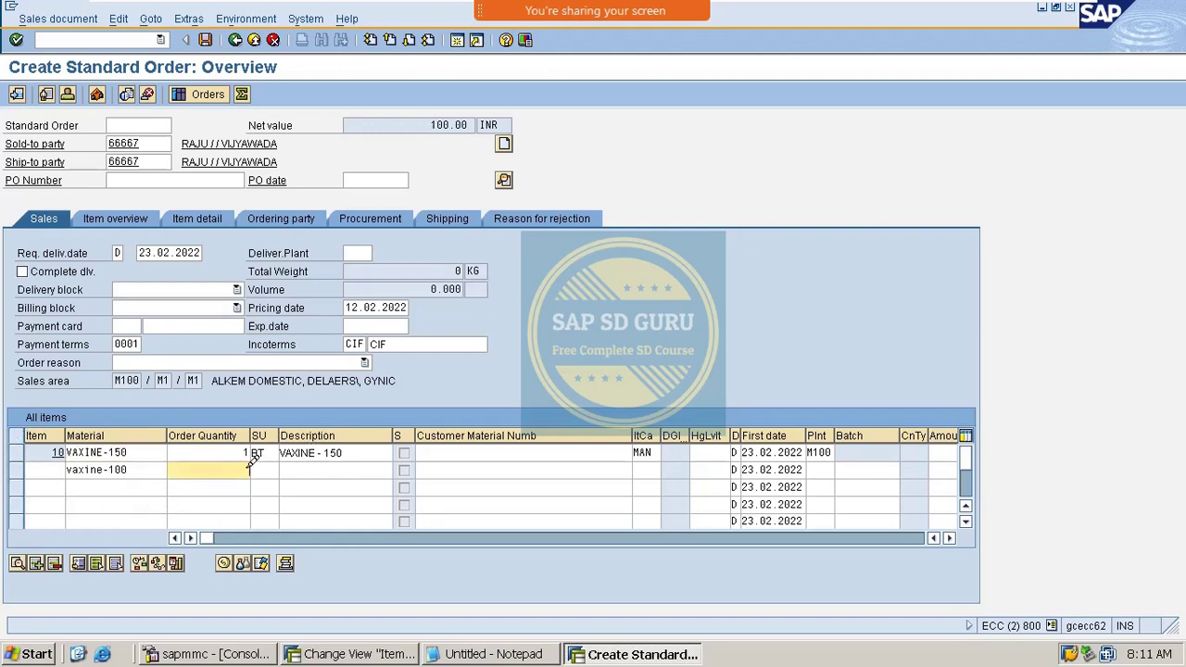
{"action": "type", "text": "1"}
{"action": "left_click", "coordinate": [718, 469]}
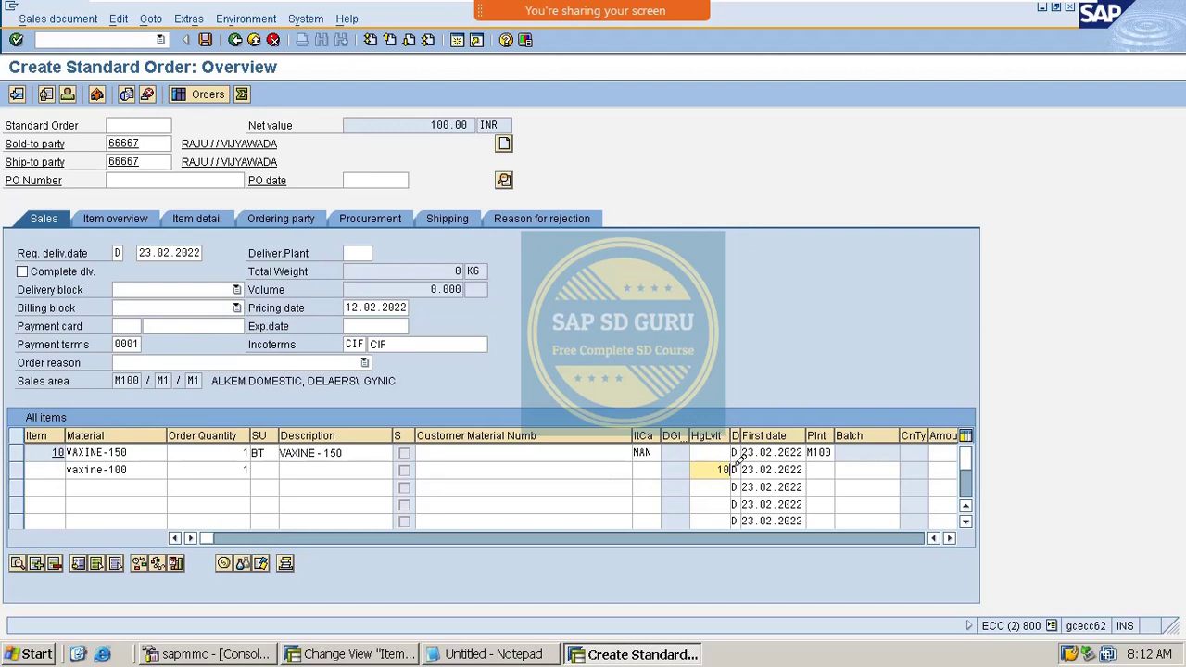
- Examine how the vaxine-100 row's higher-level item number refers to the VAXINE-150 main item
{"action": "left_click_drag", "start_coordinate": [52, 452], "coordinate": [75, 444]}
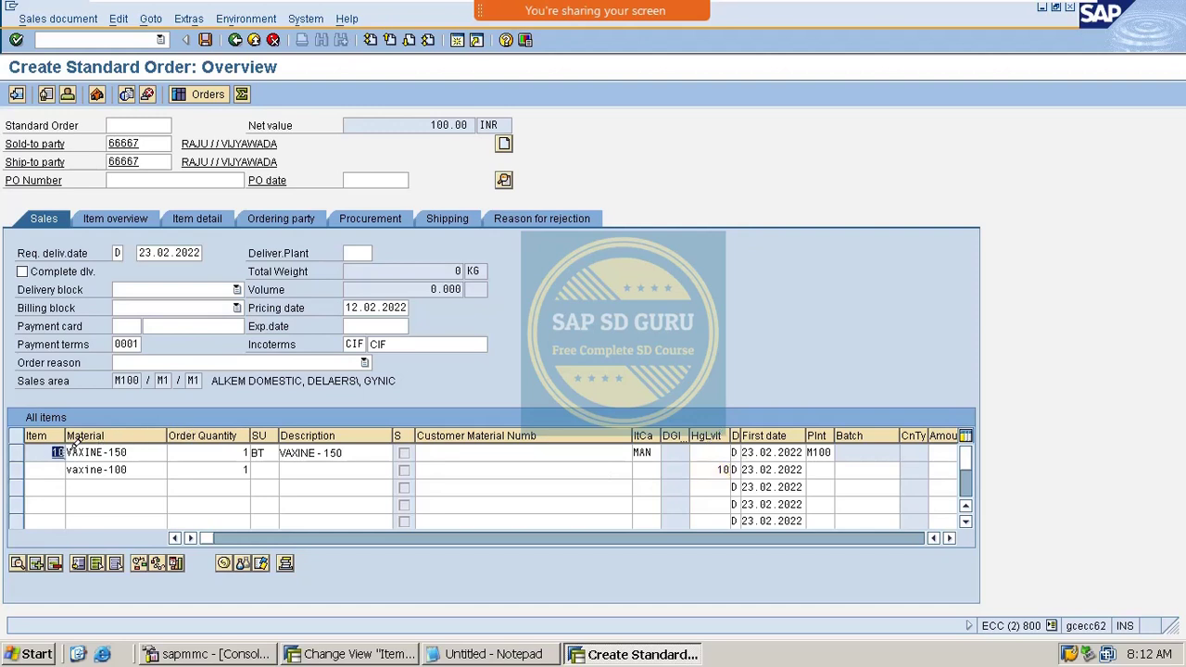
{"action": "left_click", "coordinate": [130, 469]}
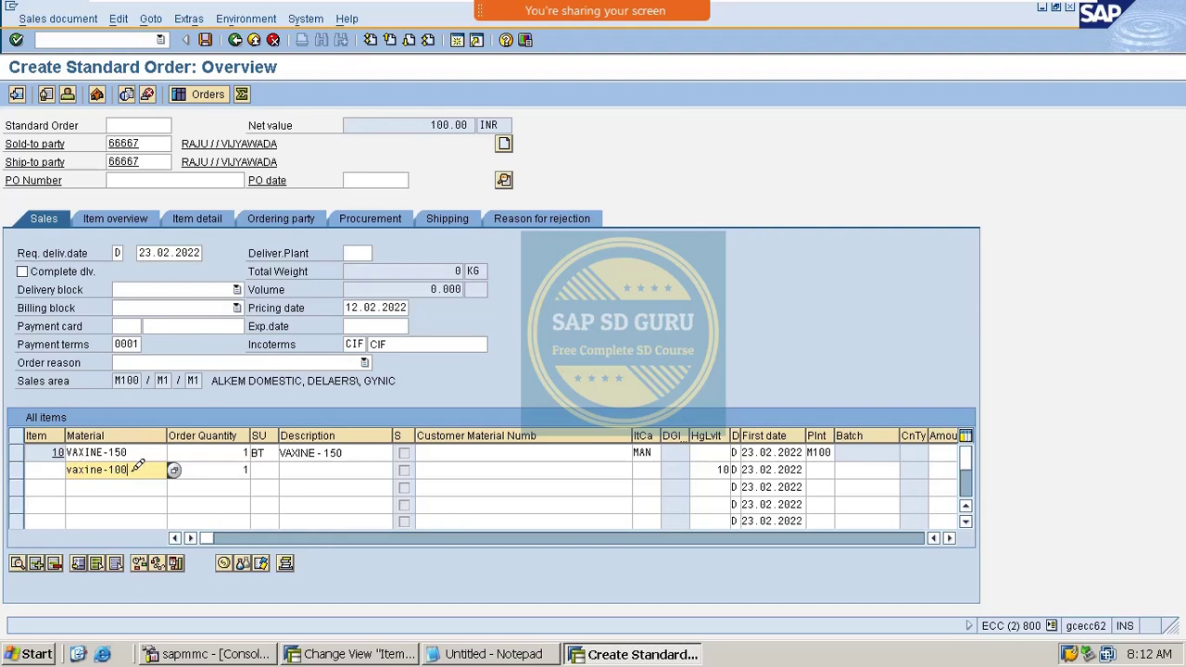
{"action": "left_click", "coordinate": [130, 452]}
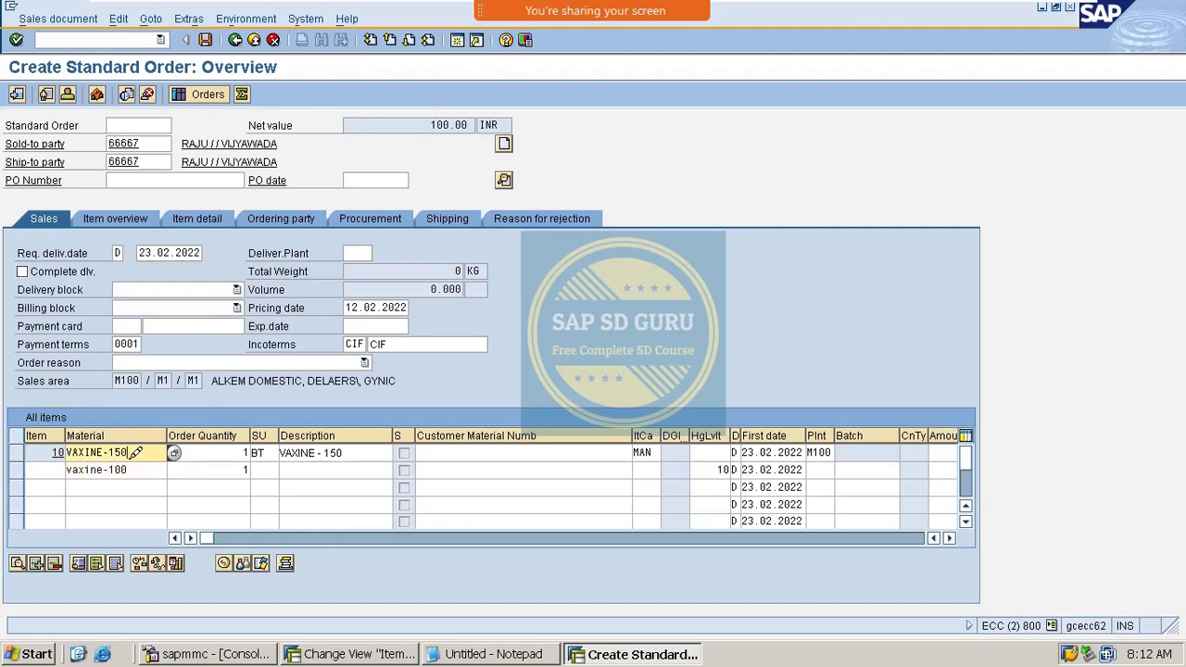
{"action": "left_click_drag", "start_coordinate": [129, 452], "coordinate": [51, 465]}
{"action": "left_click", "coordinate": [139, 470]}
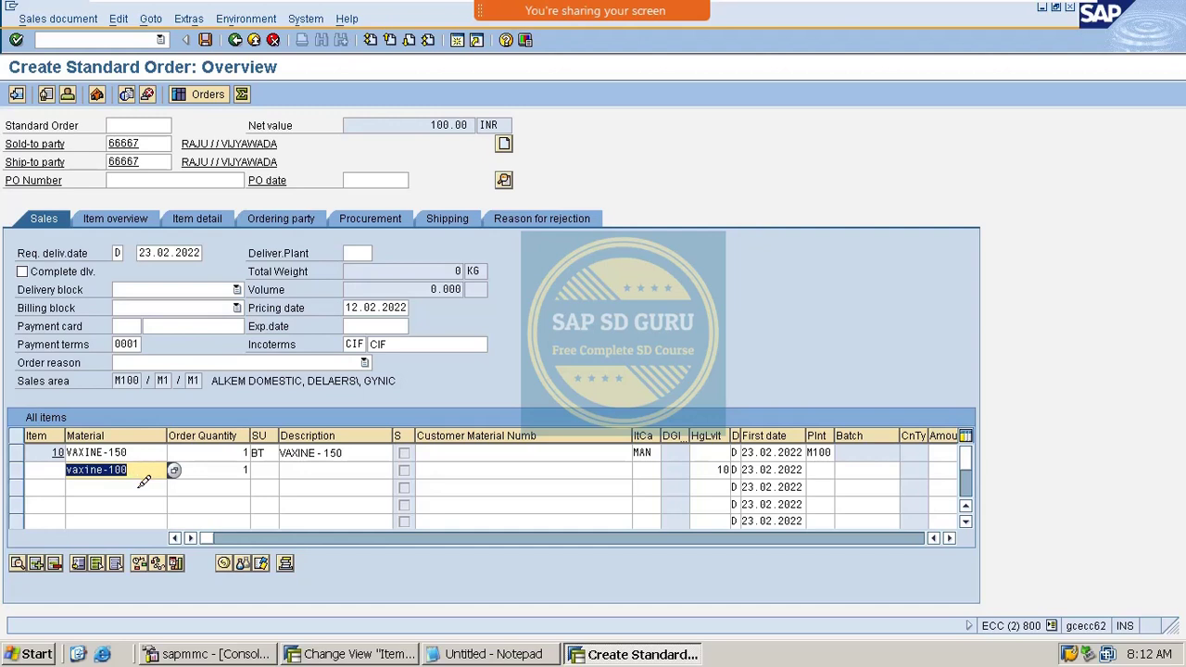
{"action": "left_click", "coordinate": [493, 479]}
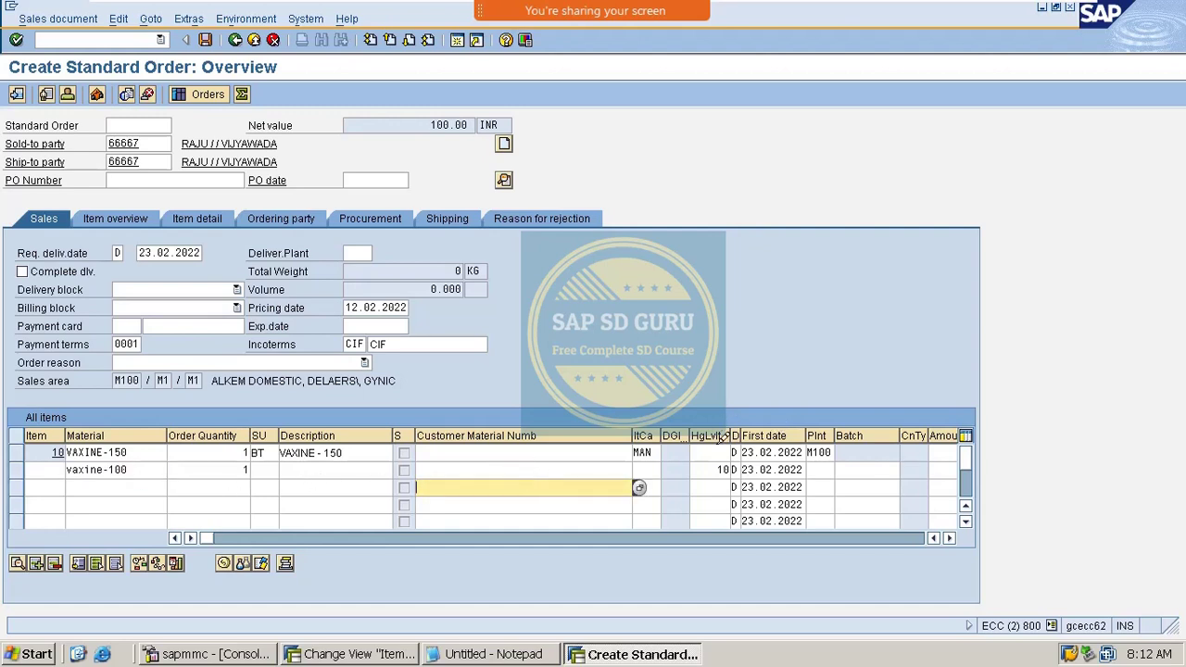
{"action": "double_click", "coordinate": [719, 470]}
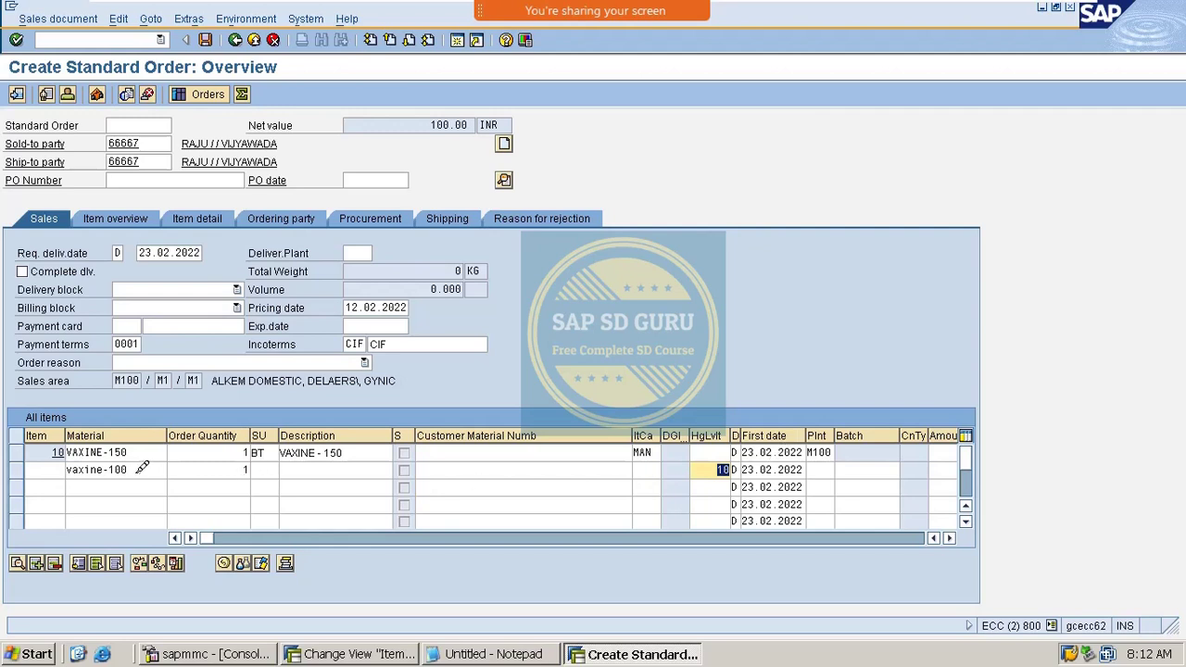
{"action": "left_click_drag", "start_coordinate": [140, 469], "coordinate": [30, 474]}
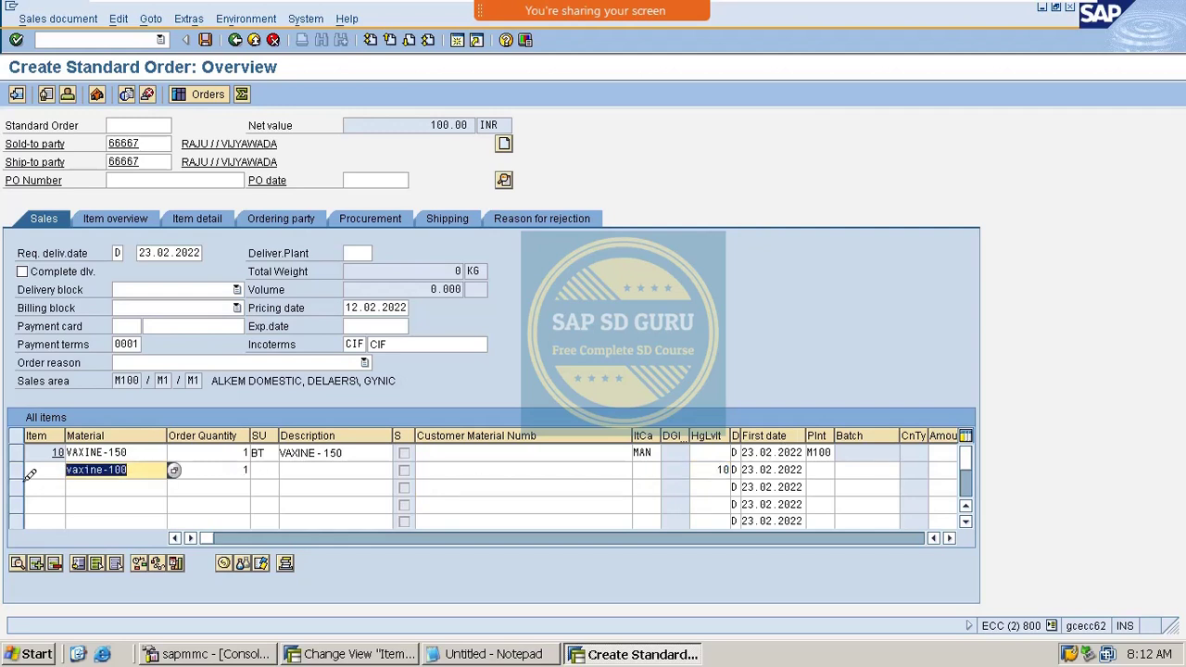
{"action": "double_click", "coordinate": [721, 470]}
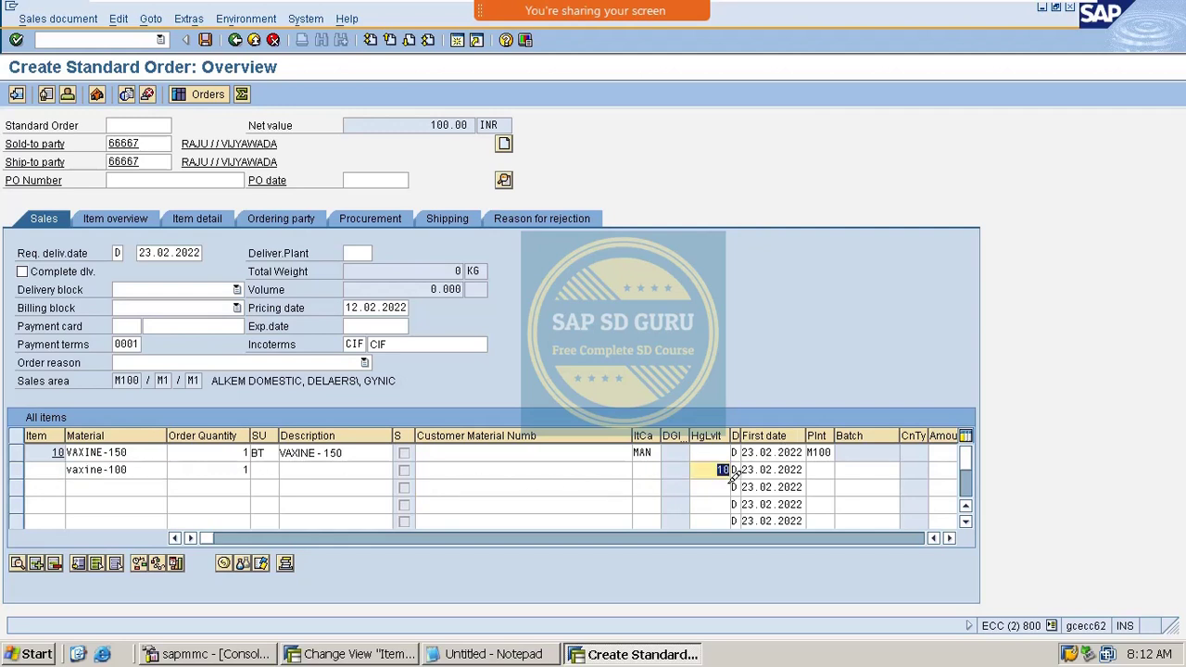
{"action": "double_click", "coordinate": [58, 452]}
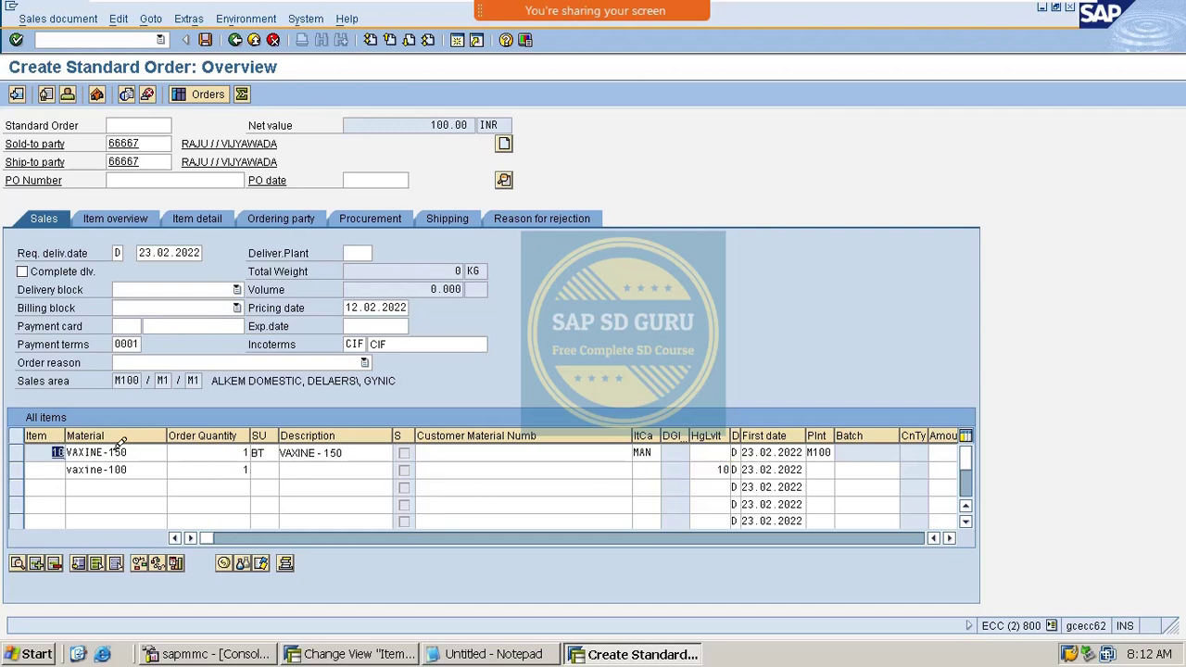
{"action": "double_click", "coordinate": [721, 470]}
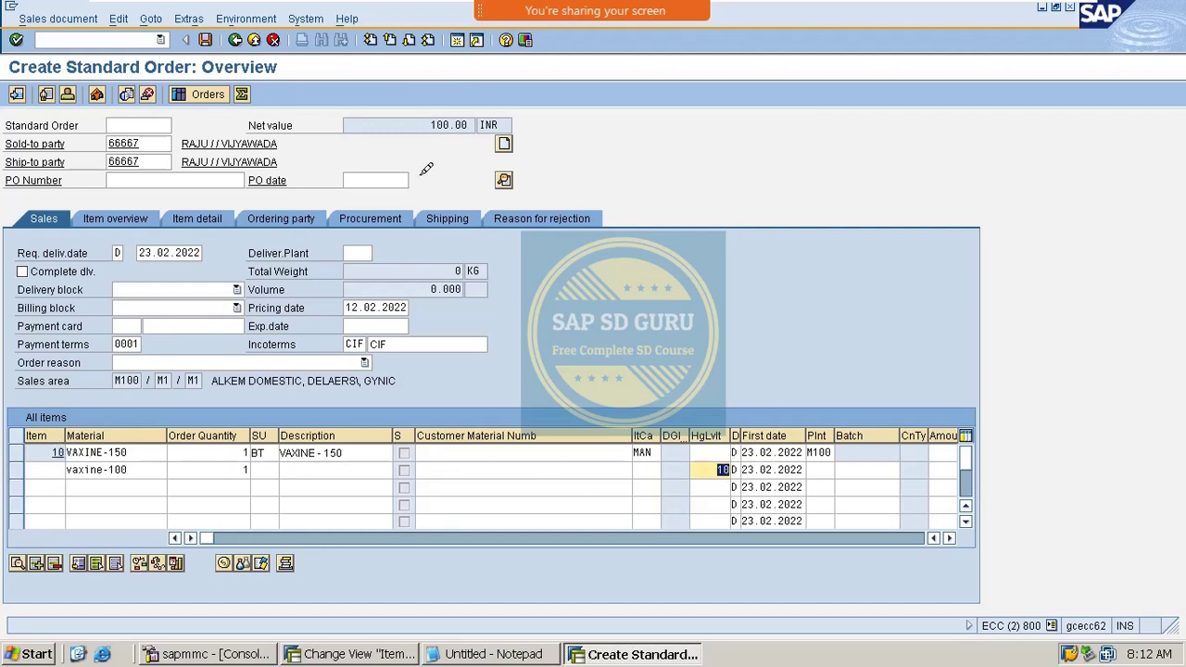
- Have the vaxine-100 sub-item's category determined and check its item category field
{"action": "key", "text": "Return"}
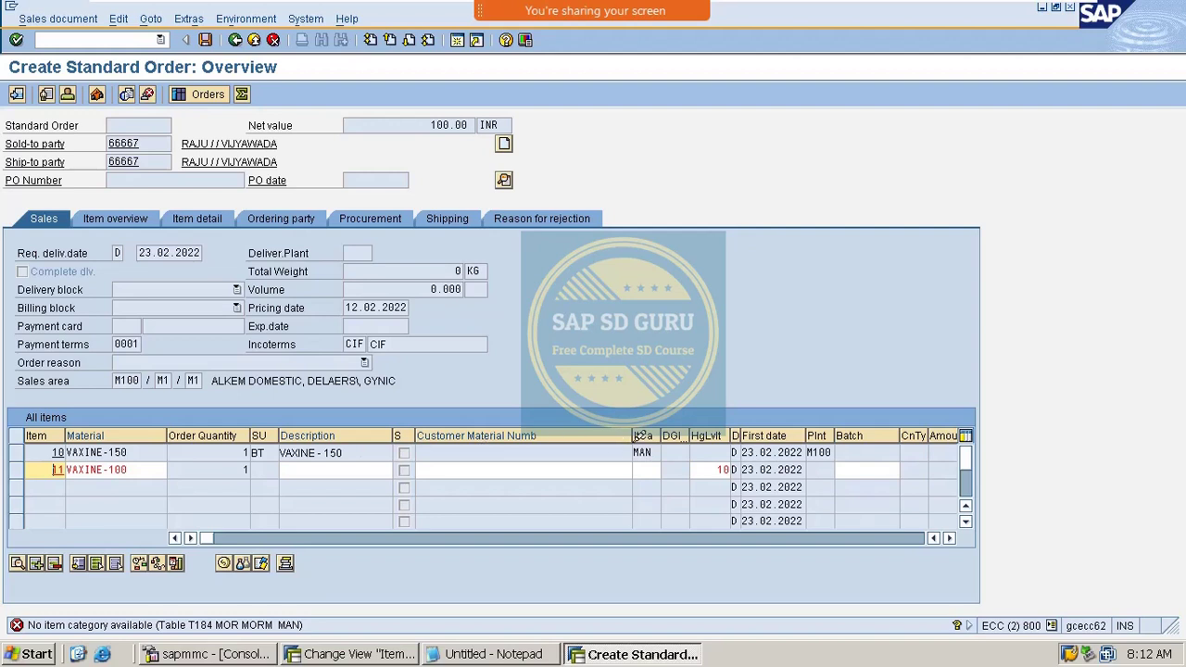
{"action": "left_click", "coordinate": [644, 468]}
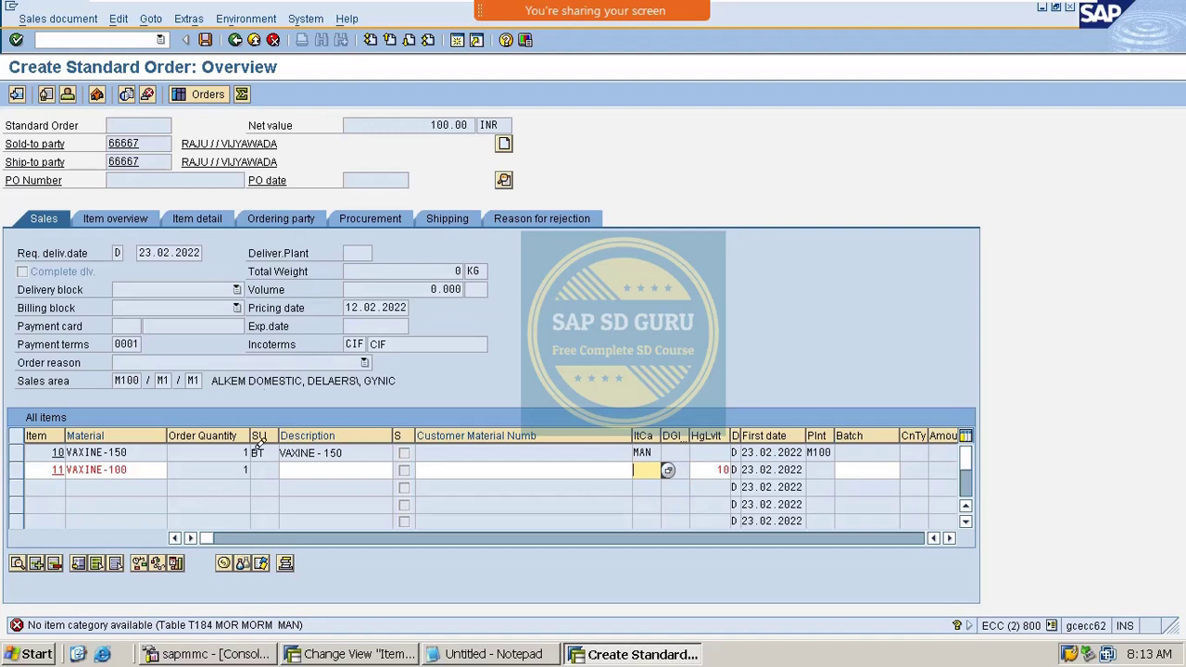
- Switch to the blank Notepad window, start annotating the shared screen, and handwrite a dash followed by MOR
{"action": "left_click", "coordinate": [509, 654]}
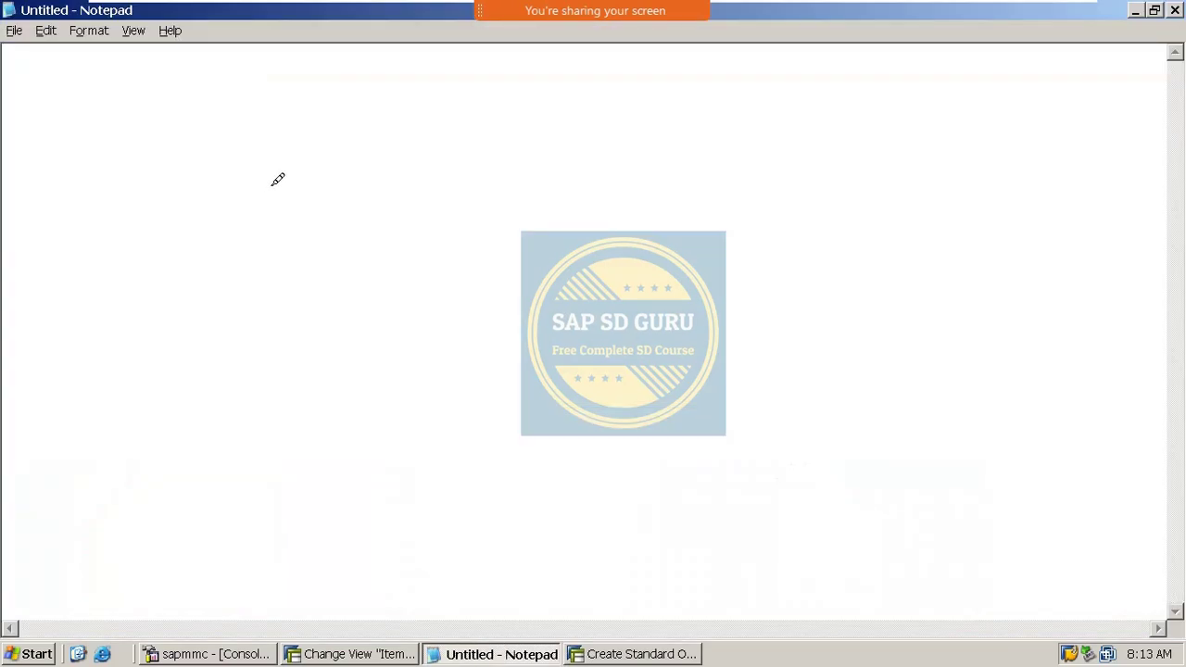
{"action": "mouse_move", "coordinate": [595, 10]}
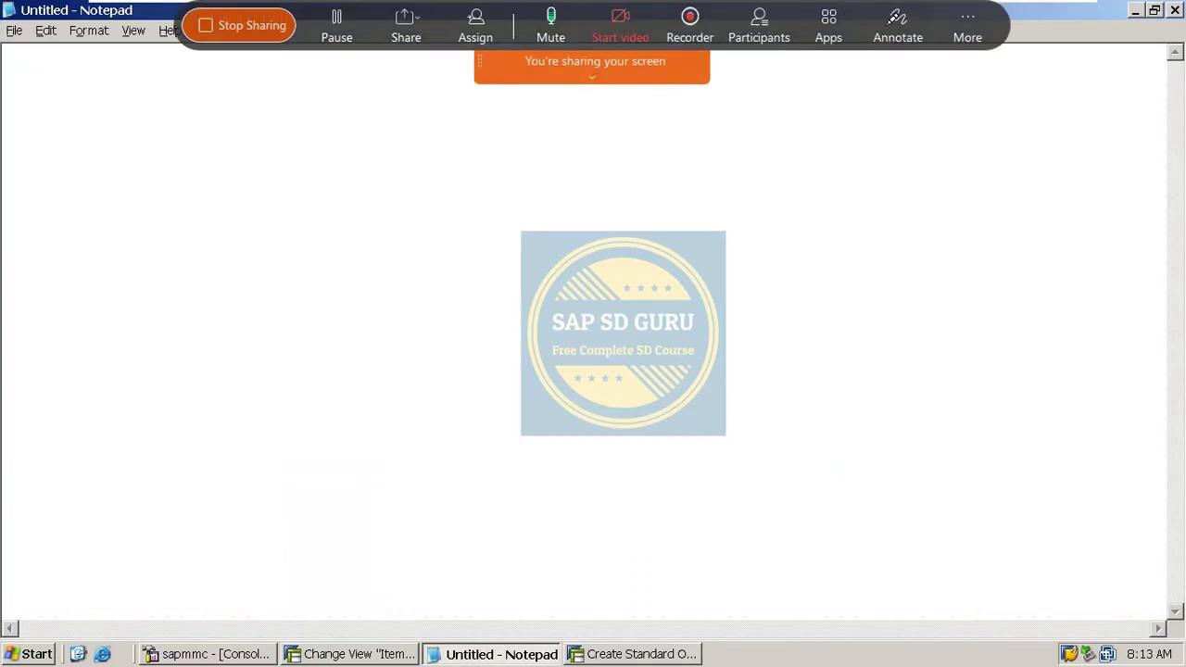
{"action": "left_click", "coordinate": [897, 22]}
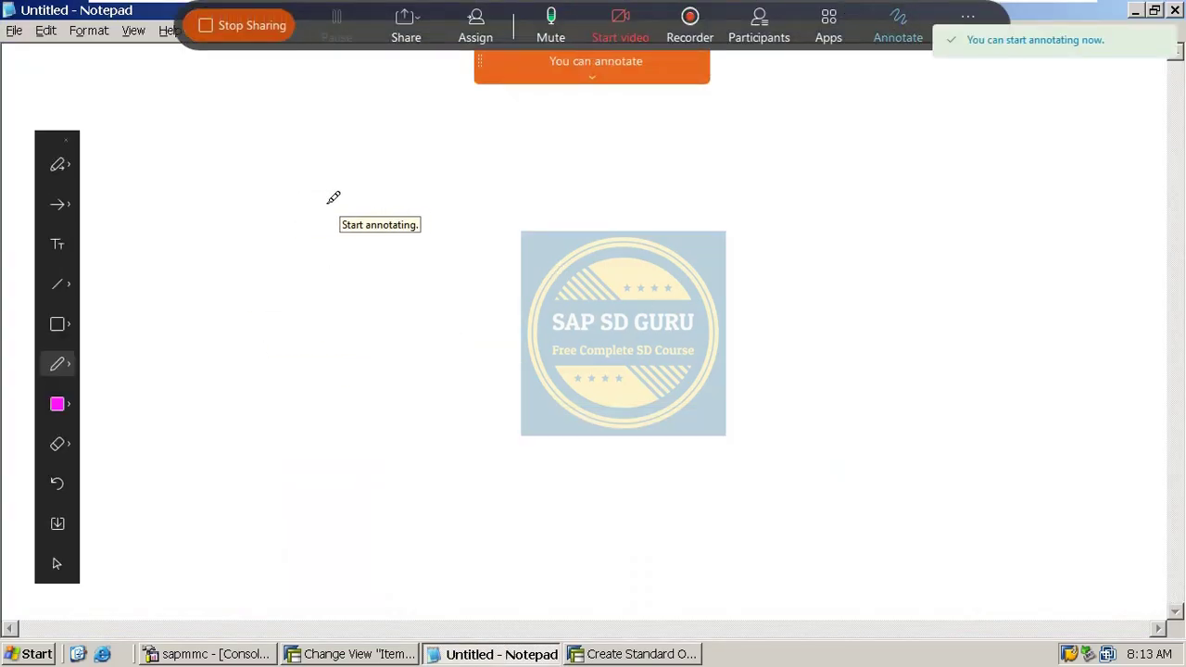
{"action": "left_click_drag", "start_coordinate": [273, 187], "coordinate": [402, 186]}
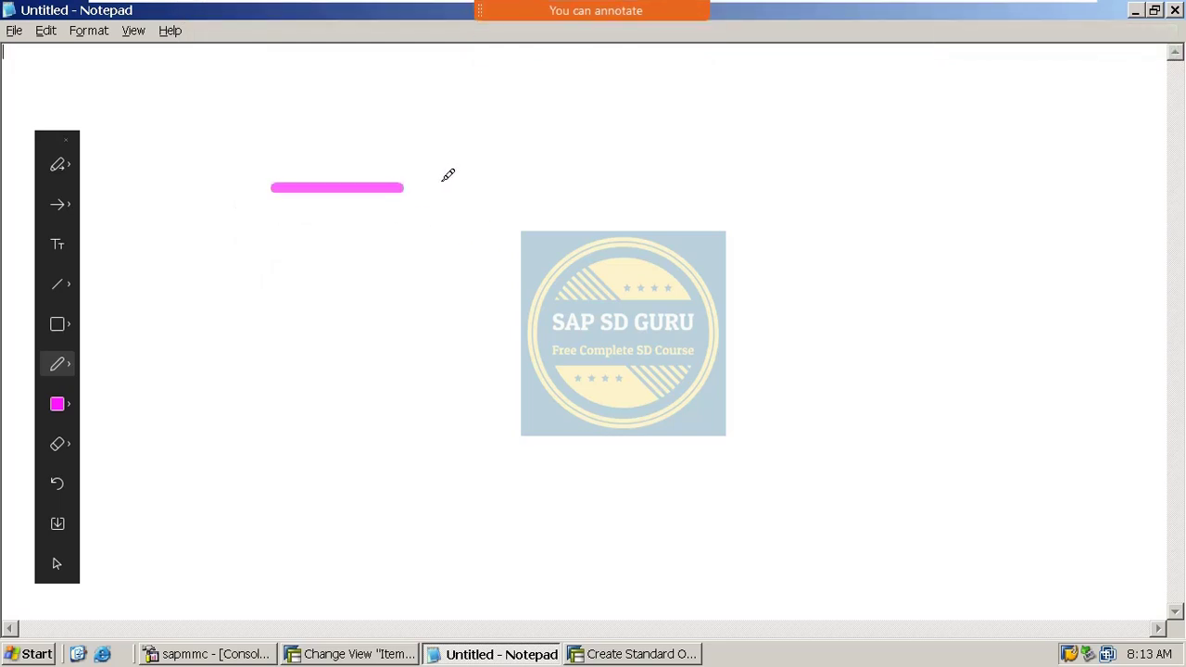
{"action": "mouse_move", "coordinate": [446, 206]}
{"action": "left_mouse_down"}
{"action": "mouse_move", "coordinate": [477, 179]}
{"action": "mouse_move", "coordinate": [503, 209]}
{"action": "left_mouse_up"}
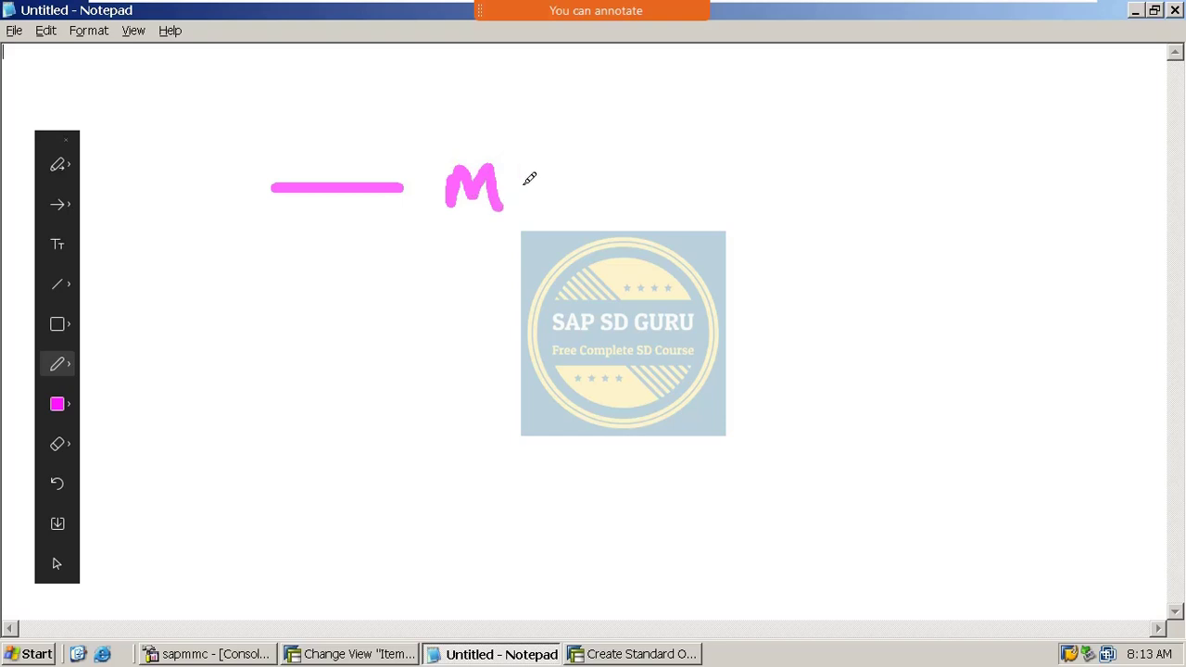
{"action": "mouse_move", "coordinate": [527, 169]}
{"action": "left_mouse_down"}
{"action": "mouse_move", "coordinate": [567, 193]}
{"action": "mouse_move", "coordinate": [606, 191]}
{"action": "left_mouse_up"}
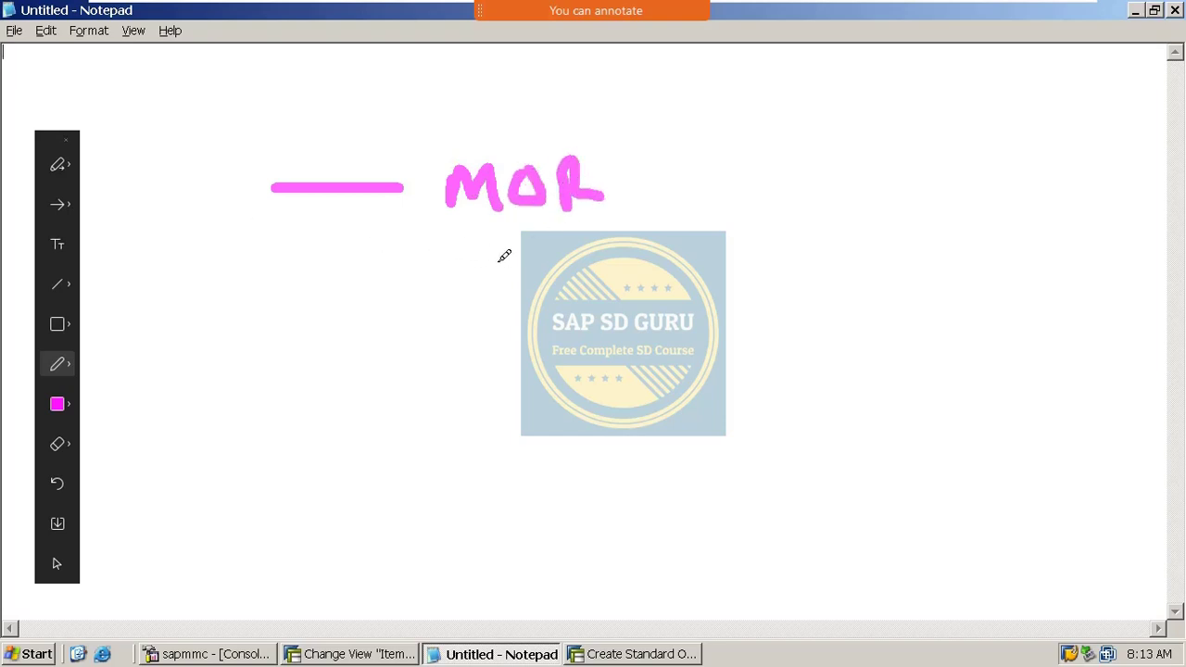
- Handwrite three more dashed rows below MOR: MORM, a line for the blank criterion, and MAN
{"action": "left_click_drag", "start_coordinate": [298, 261], "coordinate": [384, 260]}
{"action": "mouse_move", "coordinate": [463, 278]}
{"action": "left_mouse_down"}
{"action": "mouse_move", "coordinate": [498, 238]}
{"action": "mouse_move", "coordinate": [572, 267]}
{"action": "mouse_move", "coordinate": [649, 222]}
{"action": "mouse_move", "coordinate": [697, 269]}
{"action": "left_mouse_up"}
{"action": "left_click_drag", "start_coordinate": [322, 324], "coordinate": [431, 326]}
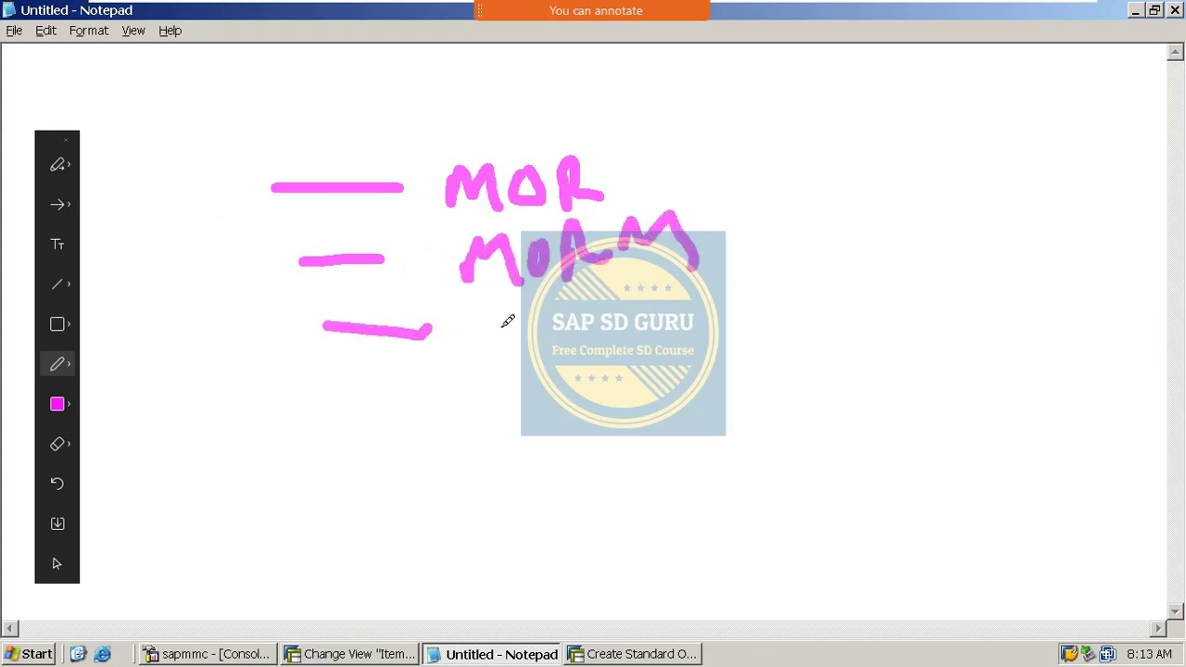
{"action": "left_click_drag", "start_coordinate": [489, 330], "coordinate": [607, 309]}
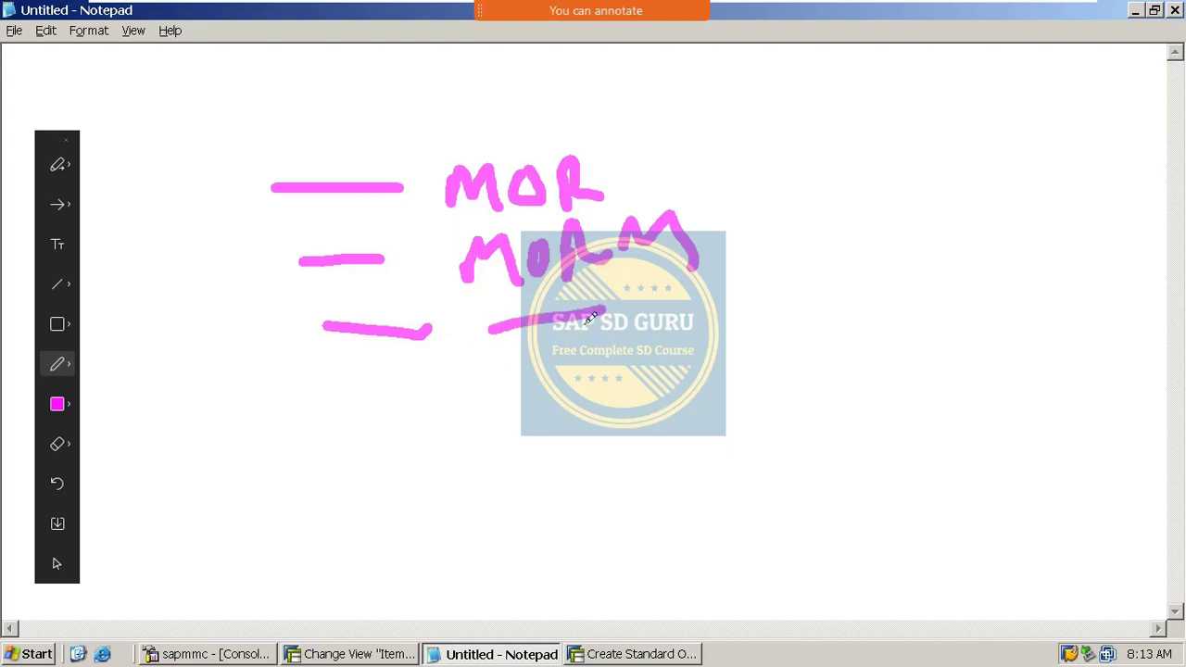
{"action": "mouse_move", "coordinate": [339, 403]}
{"action": "left_mouse_down"}
{"action": "mouse_move", "coordinate": [454, 400]}
{"action": "mouse_move", "coordinate": [509, 381]}
{"action": "mouse_move", "coordinate": [560, 394]}
{"action": "mouse_move", "coordinate": [611, 385]}
{"action": "mouse_move", "coordinate": [584, 377]}
{"action": "mouse_move", "coordinate": [620, 357]}
{"action": "mouse_move", "coordinate": [657, 373]}
{"action": "mouse_move", "coordinate": [666, 331]}
{"action": "left_mouse_up"}
- Draw a closing brace around the four rows and an arrow leading to the handwritten result MANN
{"action": "mouse_move", "coordinate": [697, 143]}
{"action": "left_mouse_down"}
{"action": "mouse_move", "coordinate": [720, 192]}
{"action": "mouse_move", "coordinate": [716, 506]}
{"action": "left_mouse_up"}
{"action": "mouse_move", "coordinate": [783, 400]}
{"action": "left_mouse_down"}
{"action": "mouse_move", "coordinate": [858, 447]}
{"action": "mouse_move", "coordinate": [901, 394]}
{"action": "left_mouse_up"}
{"action": "mouse_move", "coordinate": [894, 493]}
{"action": "left_mouse_down"}
{"action": "mouse_move", "coordinate": [997, 491]}
{"action": "mouse_move", "coordinate": [1019, 468]}
{"action": "mouse_move", "coordinate": [1032, 476]}
{"action": "mouse_move", "coordinate": [1135, 454]}
{"action": "mouse_move", "coordinate": [1131, 383]}
{"action": "left_mouse_up"}
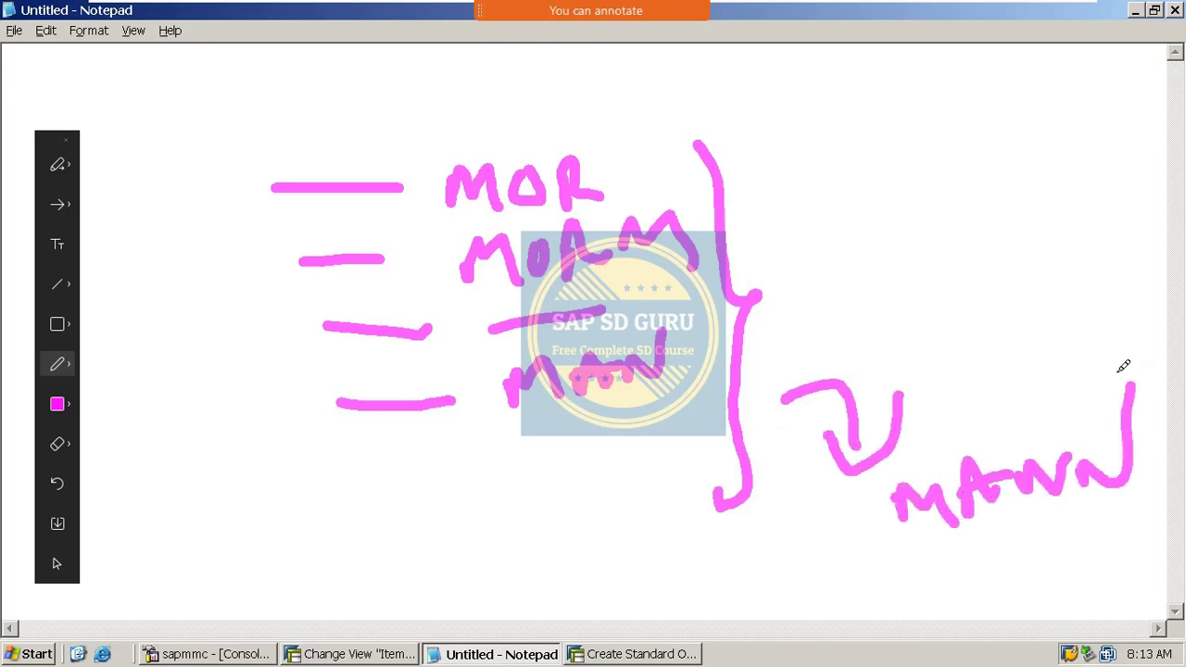
- Handwrite the label SDT beside the MOR row and an underlined ICg beside the MORM row
{"action": "mouse_move", "coordinate": [156, 172]}
{"action": "left_mouse_down"}
{"action": "mouse_move", "coordinate": [170, 189]}
{"action": "mouse_move", "coordinate": [162, 226]}
{"action": "left_mouse_up"}
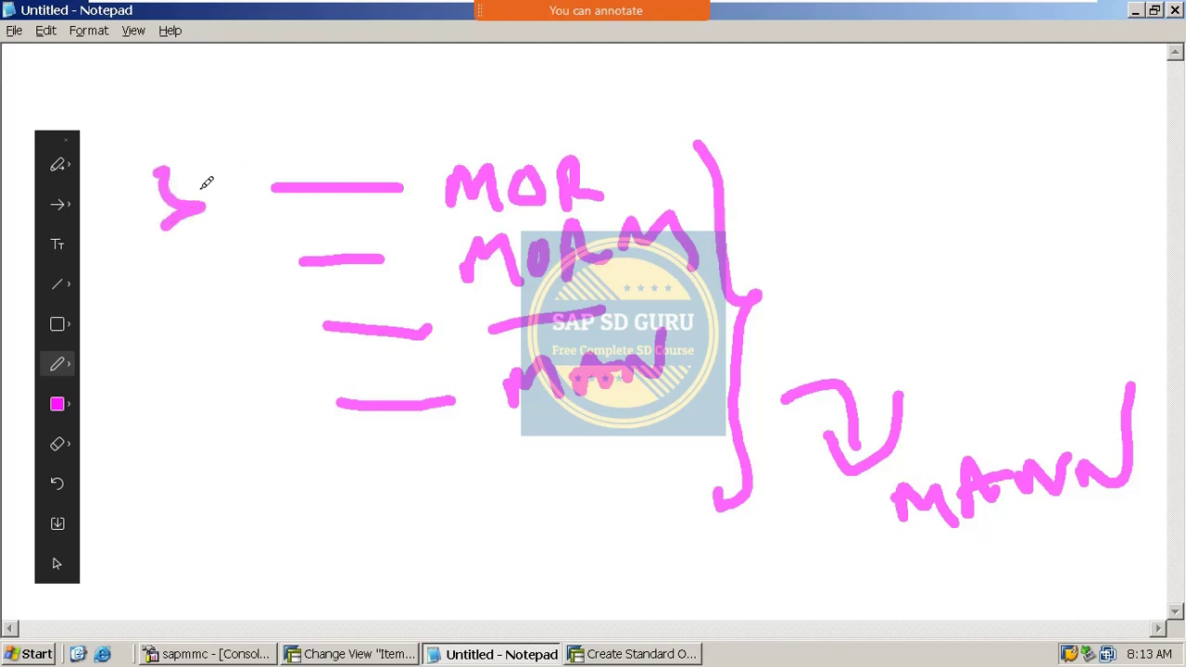
{"action": "left_click_drag", "start_coordinate": [225, 169], "coordinate": [260, 218]}
{"action": "mouse_move", "coordinate": [283, 130]}
{"action": "left_mouse_down"}
{"action": "mouse_move", "coordinate": [295, 157]}
{"action": "mouse_move", "coordinate": [301, 110]}
{"action": "left_mouse_up"}
{"action": "left_click_drag", "start_coordinate": [149, 278], "coordinate": [146, 329]}
{"action": "left_click_drag", "start_coordinate": [119, 301], "coordinate": [157, 273]}
{"action": "mouse_move", "coordinate": [101, 369]}
{"action": "left_mouse_down"}
{"action": "mouse_move", "coordinate": [231, 281]}
{"action": "mouse_move", "coordinate": [227, 296]}
{"action": "mouse_move", "coordinate": [261, 261]}
{"action": "left_mouse_up"}
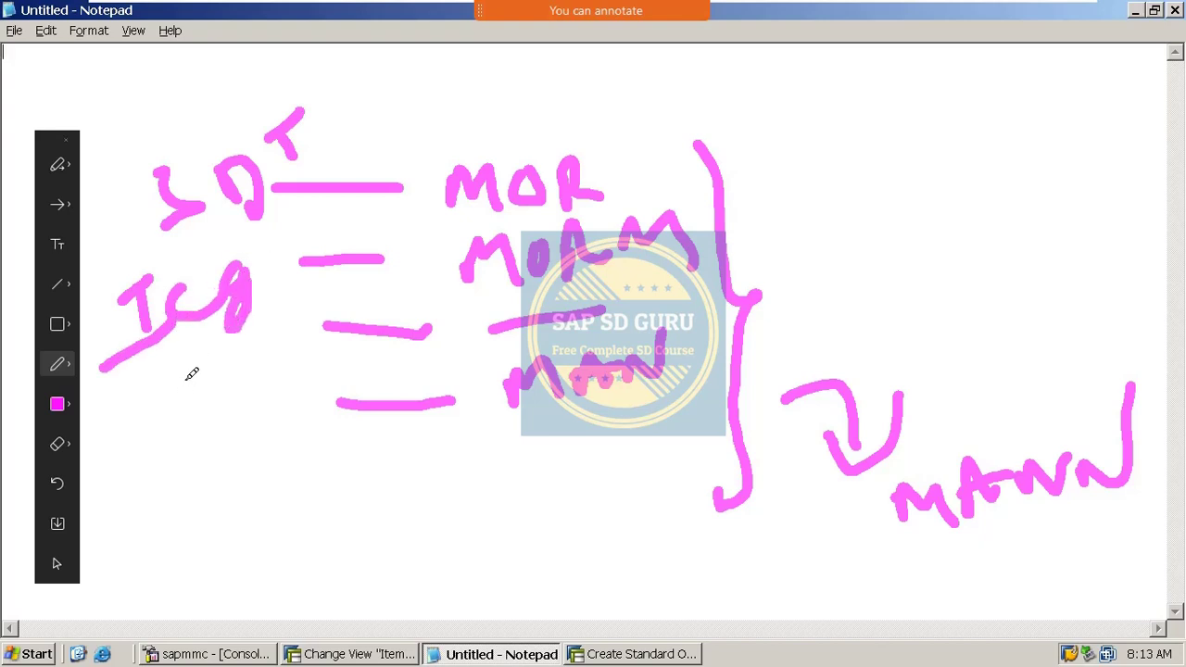
- Handwrite the label IU beside the blank row and a label for the MAN row beneath it
{"action": "mouse_move", "coordinate": [179, 381]}
{"action": "left_mouse_down"}
{"action": "mouse_move", "coordinate": [164, 388]}
{"action": "mouse_move", "coordinate": [231, 341]}
{"action": "left_mouse_up"}
{"action": "left_click_drag", "start_coordinate": [158, 451], "coordinate": [210, 427]}
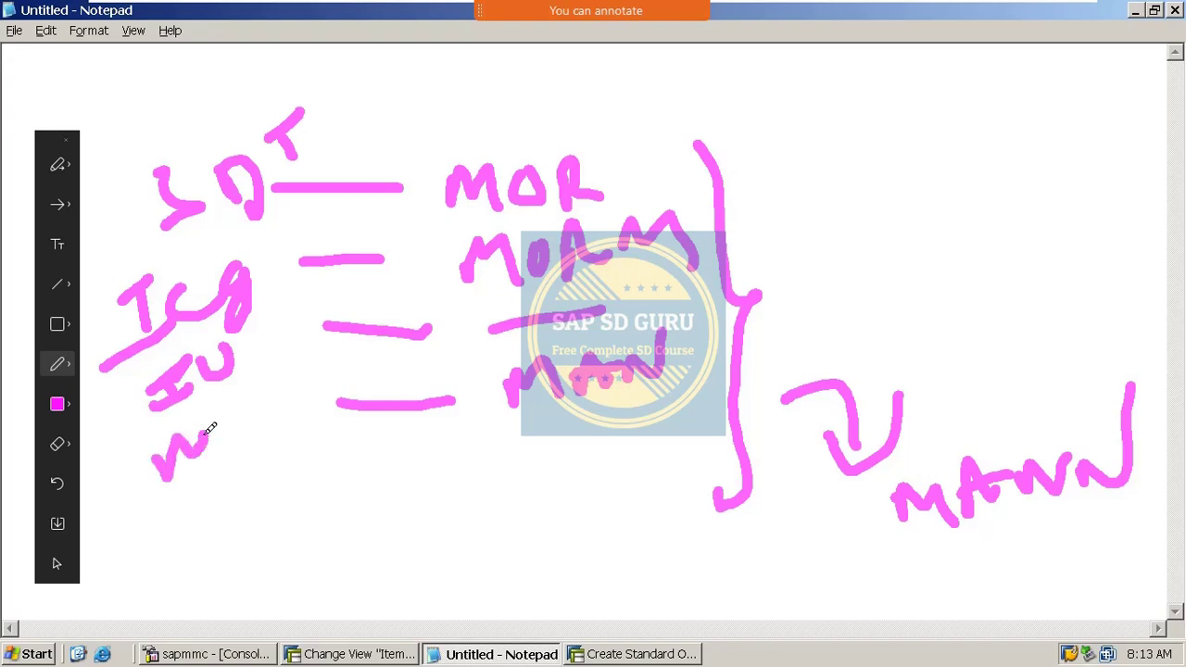
{"action": "mouse_move", "coordinate": [145, 446]}
{"action": "left_mouse_down"}
{"action": "mouse_move", "coordinate": [169, 471]}
{"action": "mouse_move", "coordinate": [198, 422]}
{"action": "mouse_move", "coordinate": [213, 442]}
{"action": "mouse_move", "coordinate": [196, 449]}
{"action": "left_mouse_up"}
{"action": "left_click_drag", "start_coordinate": [245, 401], "coordinate": [269, 434]}
{"action": "left_click", "coordinate": [275, 408]}
{"action": "mouse_move", "coordinate": [306, 376]}
{"action": "left_mouse_down"}
{"action": "mouse_move", "coordinate": [302, 408]}
{"action": "mouse_move", "coordinate": [314, 369]}
{"action": "left_mouse_up"}
{"action": "left_click_drag", "start_coordinate": [296, 432], "coordinate": [333, 399]}
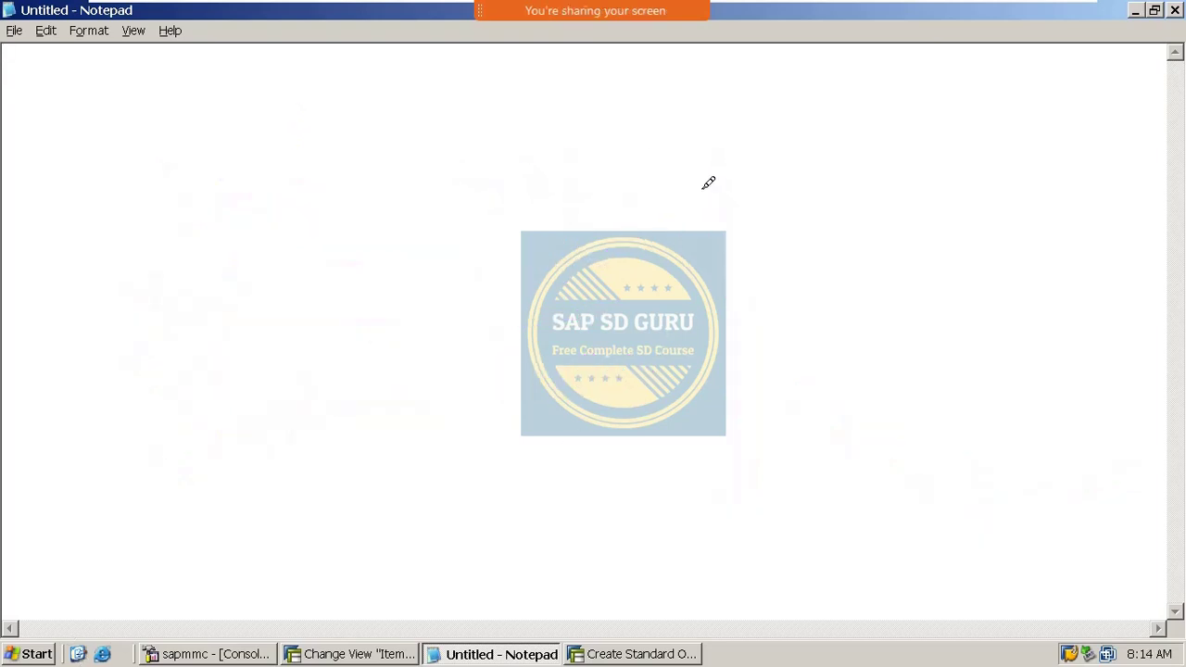
- Start a new item category assignment for sales document type MOR, item category group MORM, blank usage and higher-level item category MAN
{"action": "left_click", "coordinate": [639, 653]}
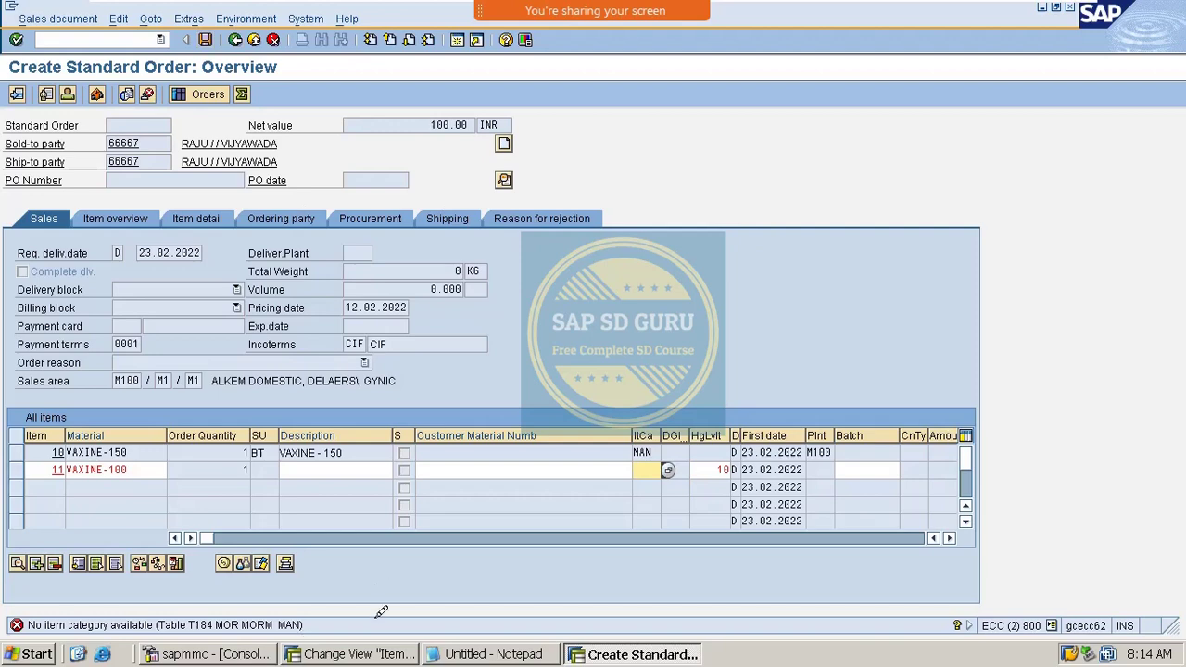
{"action": "left_click", "coordinate": [357, 654]}
{"action": "left_click", "coordinate": [133, 94]}
{"action": "left_click", "coordinate": [114, 125]}
{"action": "type", "text": "MOR"}
{"action": "key", "text": "Tab"}
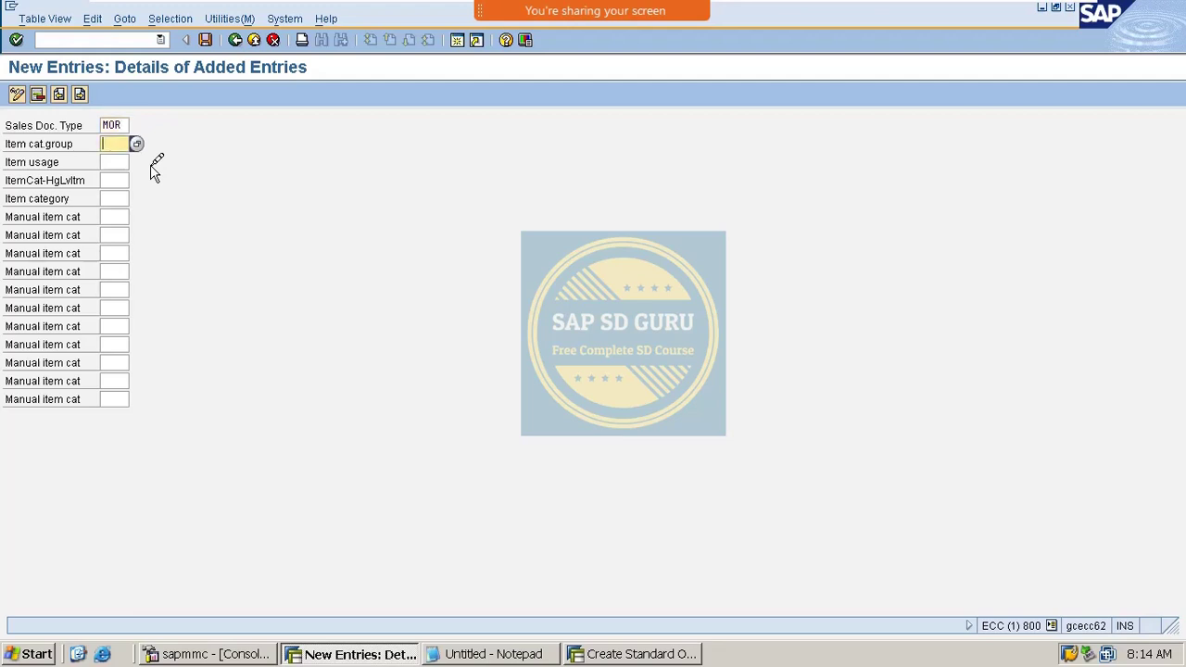
{"action": "type", "text": "NORM"}
{"action": "key", "text": "Tab"}
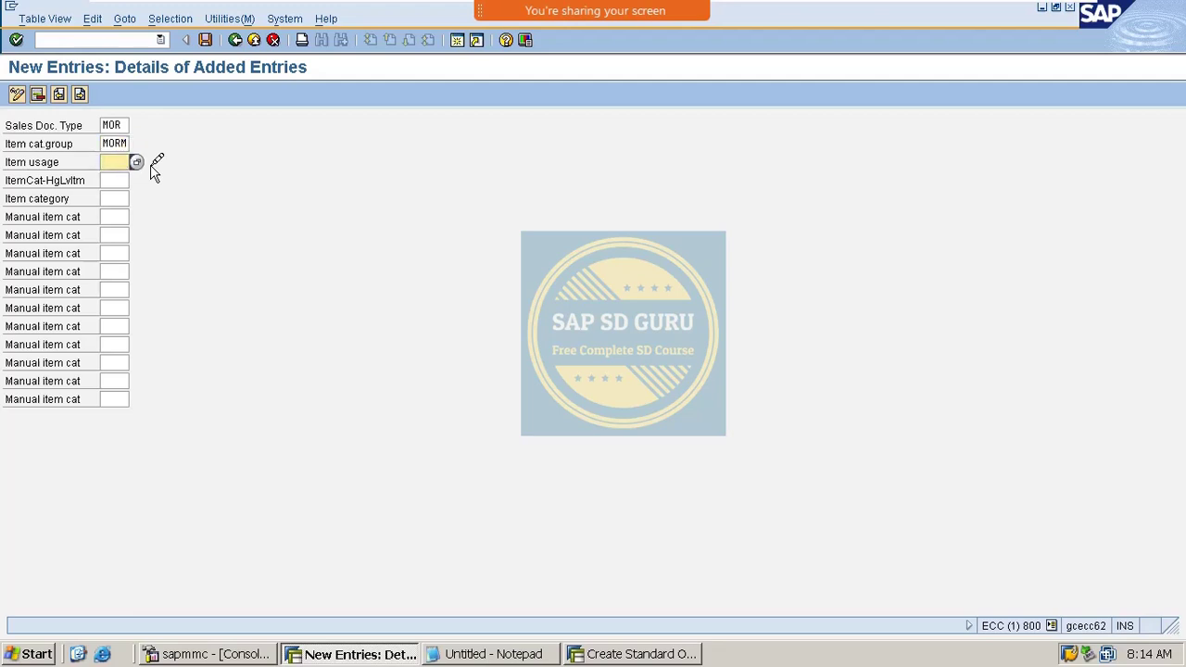
{"action": "key", "text": "Tab"}
{"action": "type", "text": "MAN"}
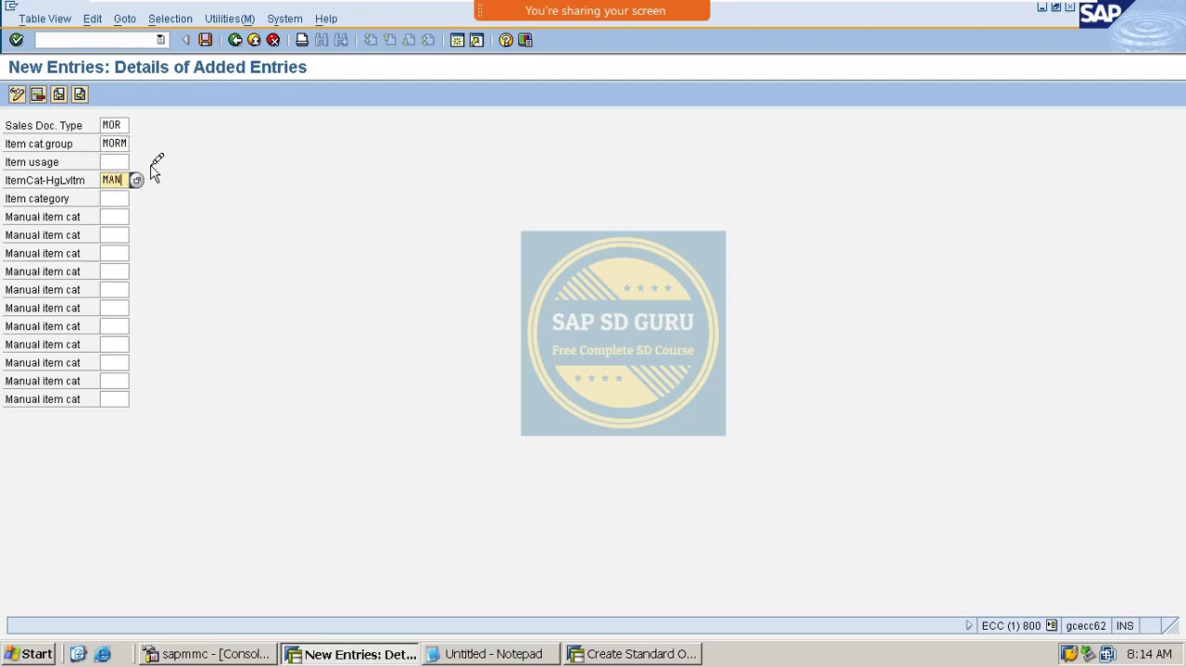
- Set the new assignment's item category to MANN, save it and return to the assignment overview
{"action": "key", "text": "Tab"}
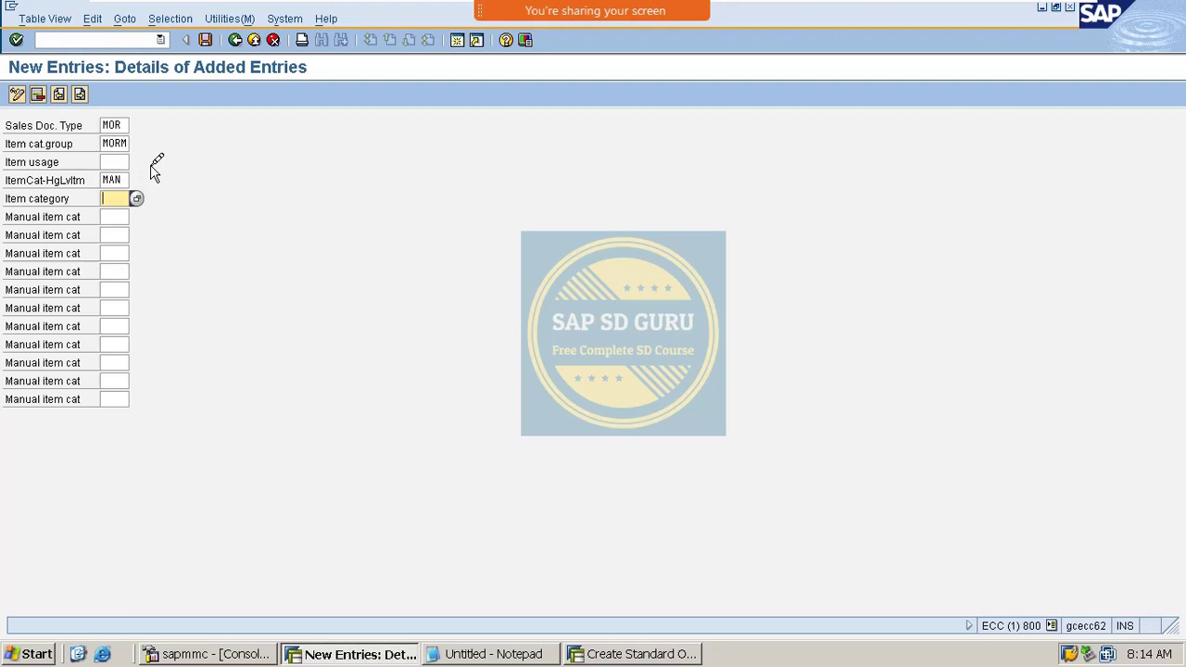
{"action": "type", "text": "MANN"}
{"action": "key", "text": "Return"}
{"action": "key", "text": "ctrl+s"}
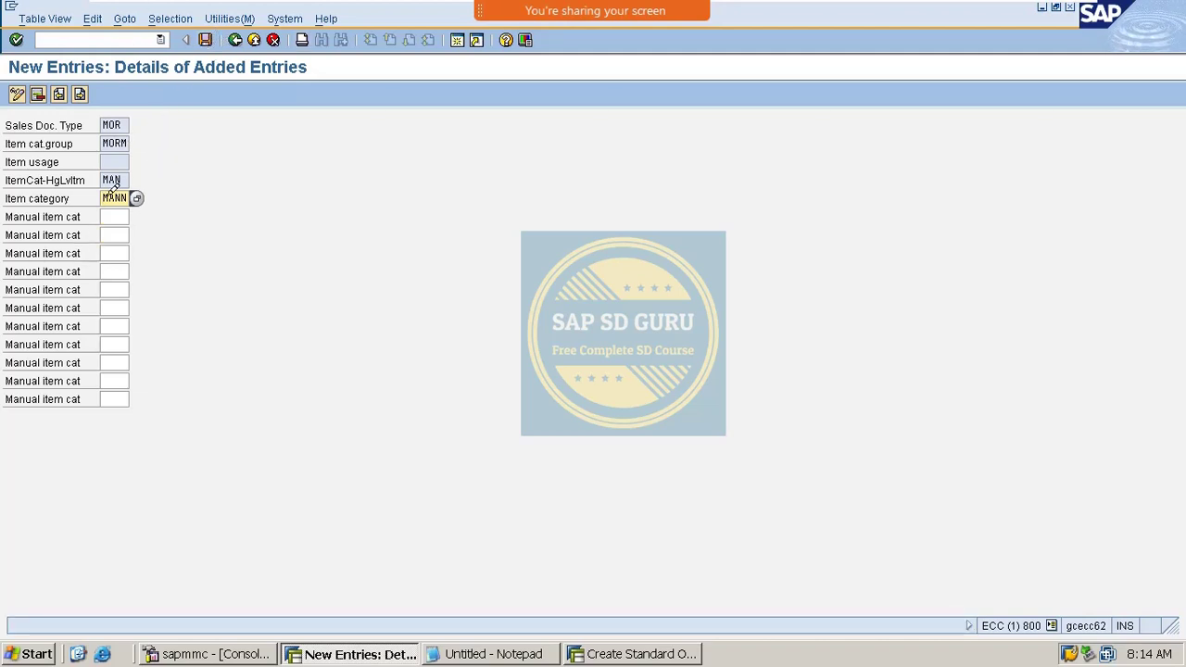
{"action": "left_click_drag", "start_coordinate": [106, 195], "coordinate": [141, 195]}
{"action": "left_click", "coordinate": [205, 40]}
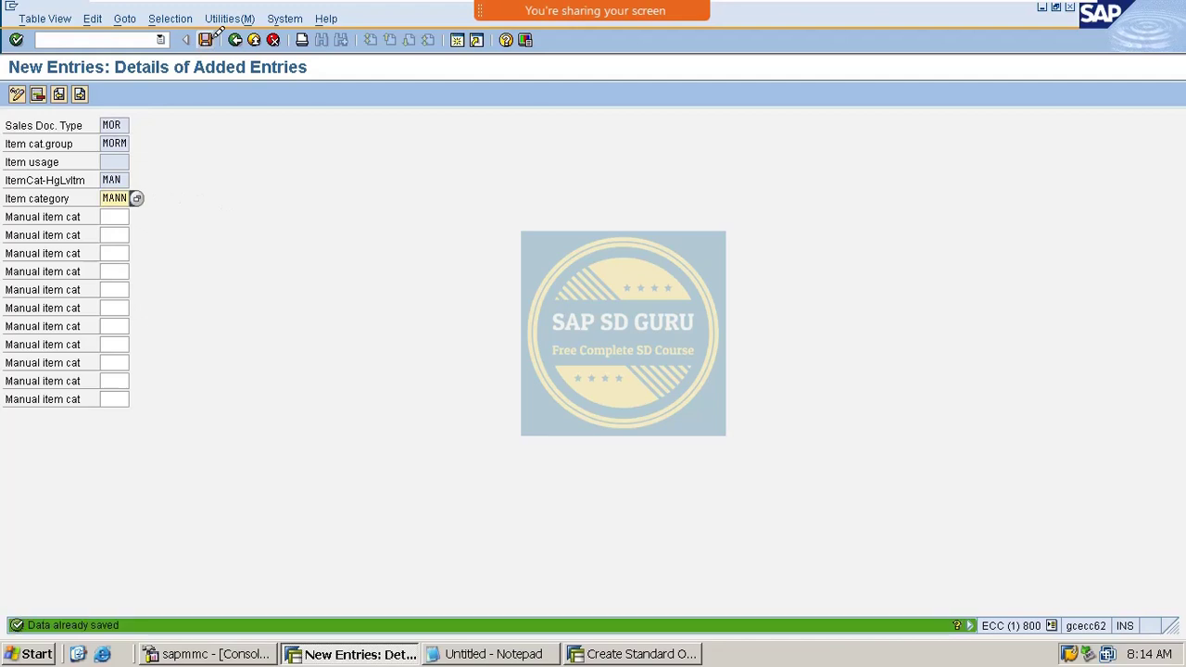
{"action": "left_click", "coordinate": [235, 40]}
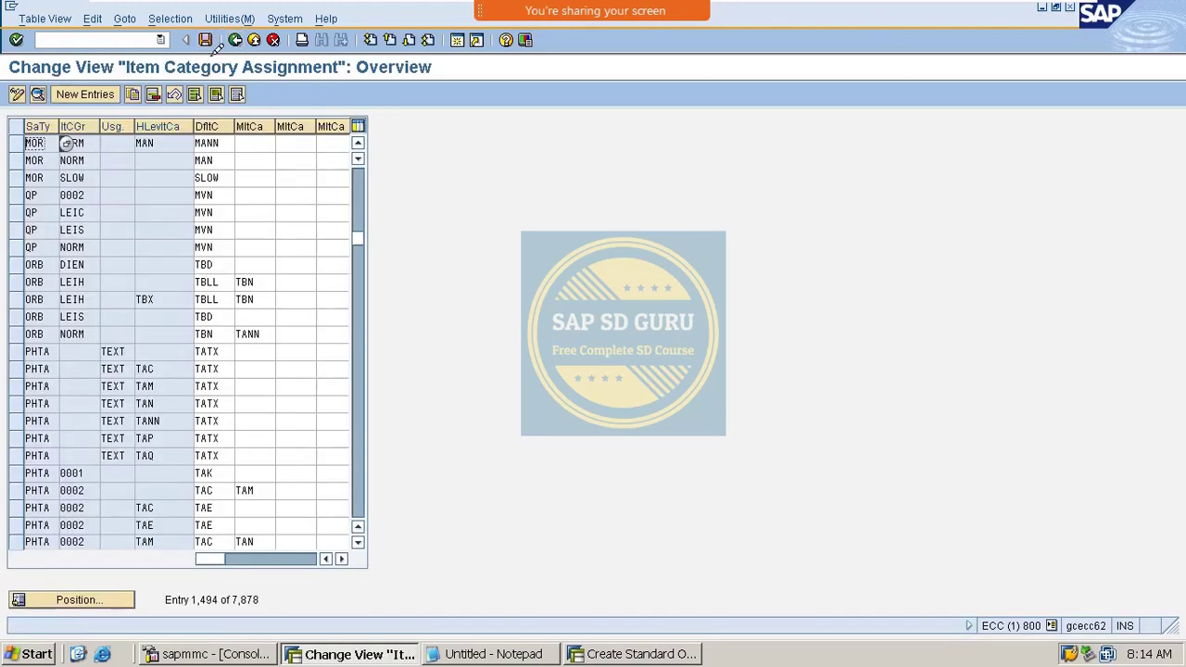
- Switch to the standard order and re-run item category determination for sub-item 11, highlighting its item category
{"action": "left_click", "coordinate": [640, 654]}
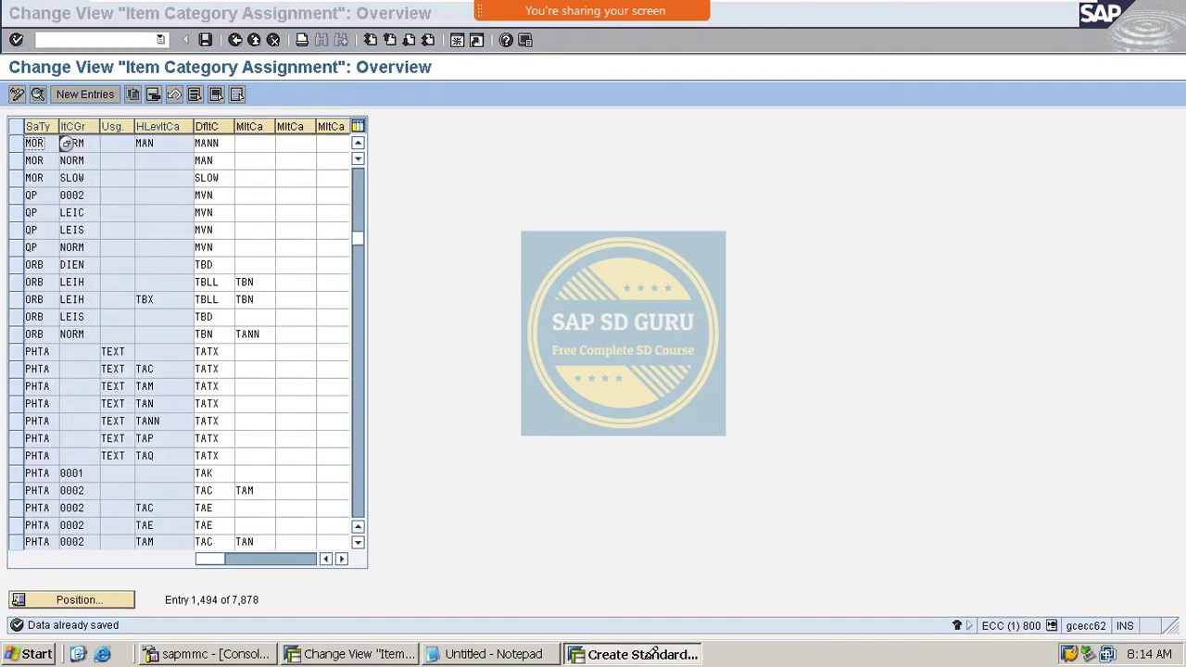
{"action": "key", "text": "Return"}
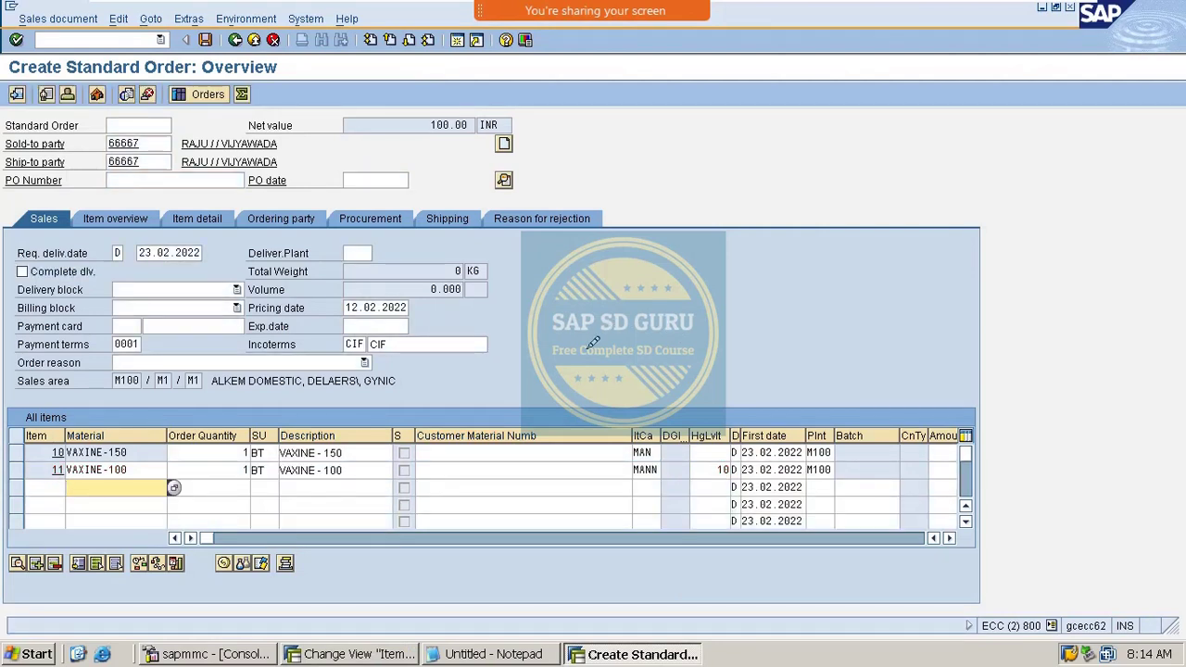
{"action": "double_click", "coordinate": [656, 468]}
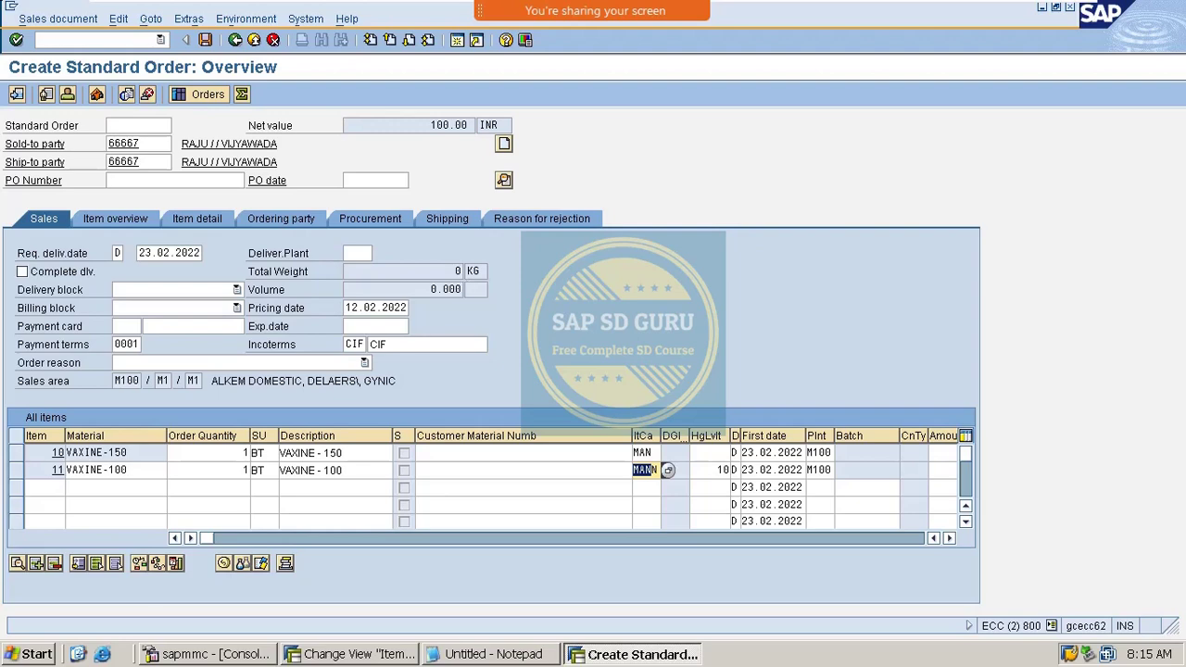
- Switch to Notepad, start annotating and handwrite the heading C with the branches M and K beneath it
{"action": "left_click", "coordinate": [497, 653]}
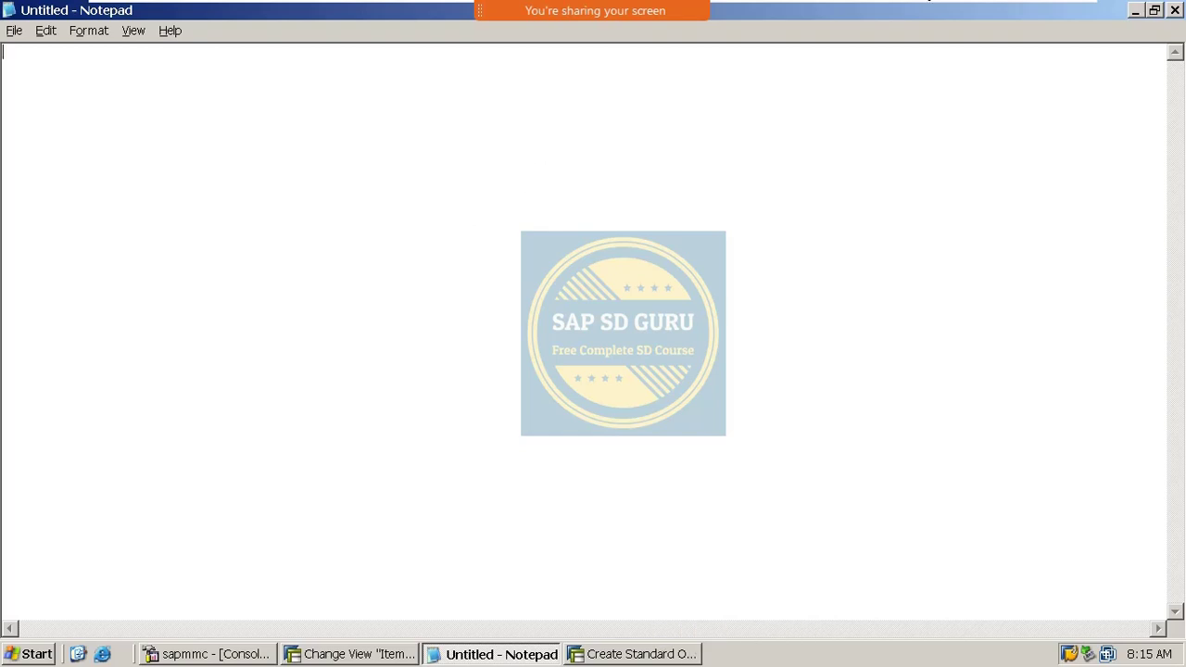
{"action": "mouse_move", "coordinate": [523, 7]}
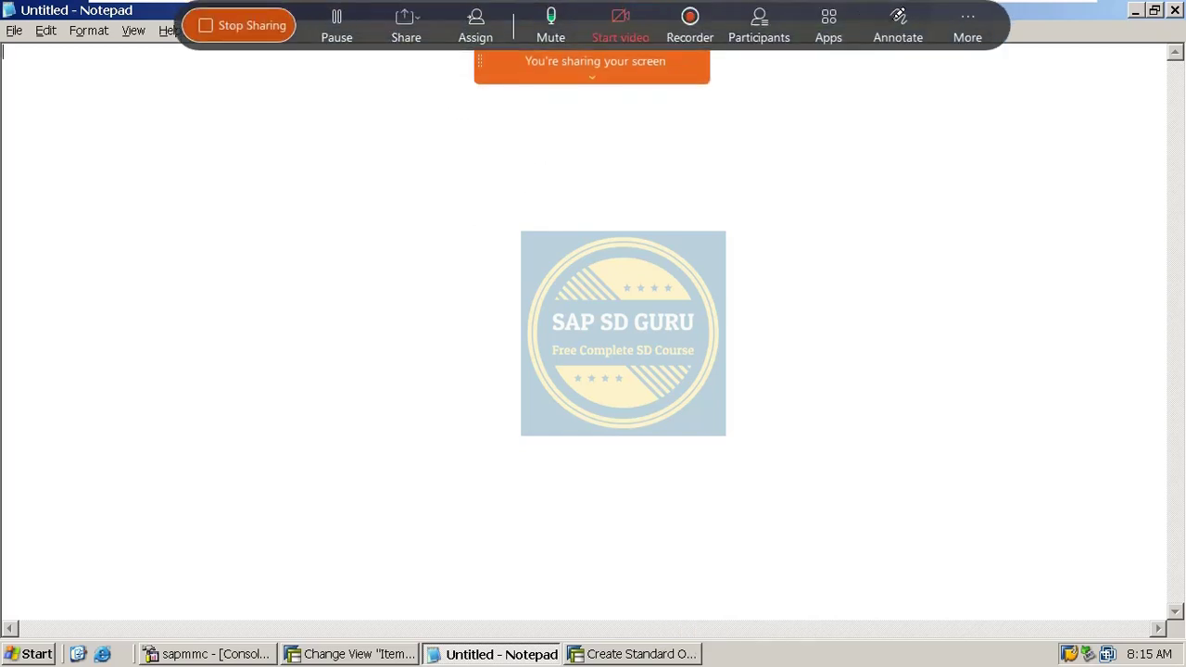
{"action": "left_click", "coordinate": [897, 16]}
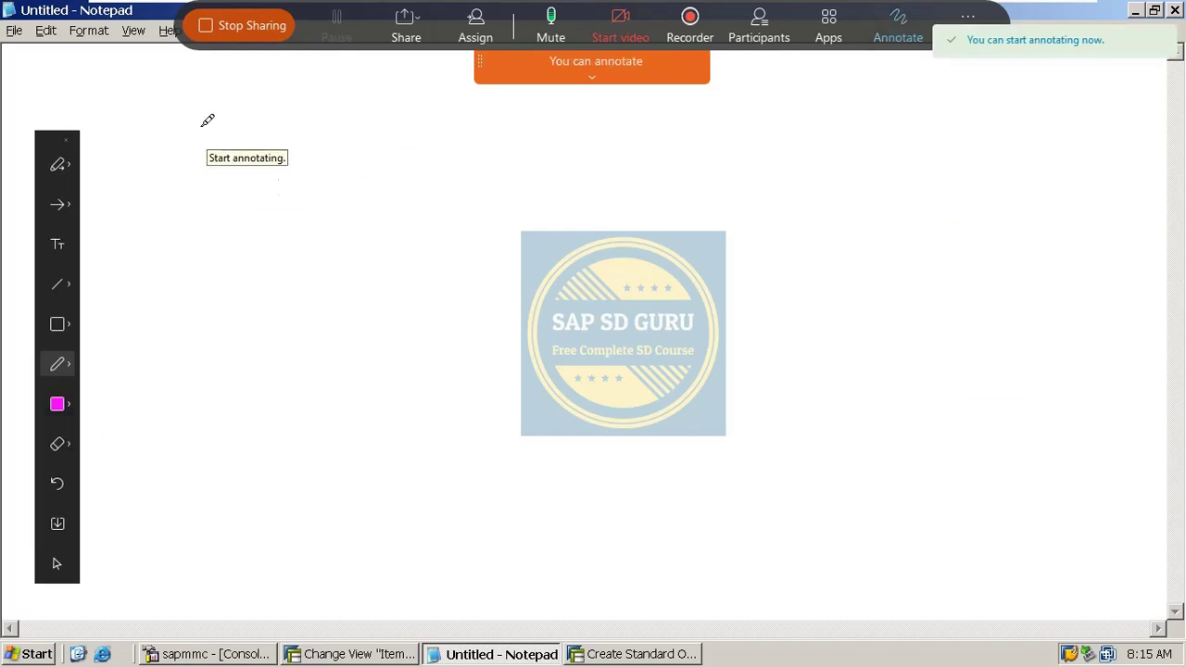
{"action": "mouse_move", "coordinate": [167, 163]}
{"action": "left_mouse_down"}
{"action": "mouse_move", "coordinate": [150, 165]}
{"action": "mouse_move", "coordinate": [173, 189]}
{"action": "left_mouse_up"}
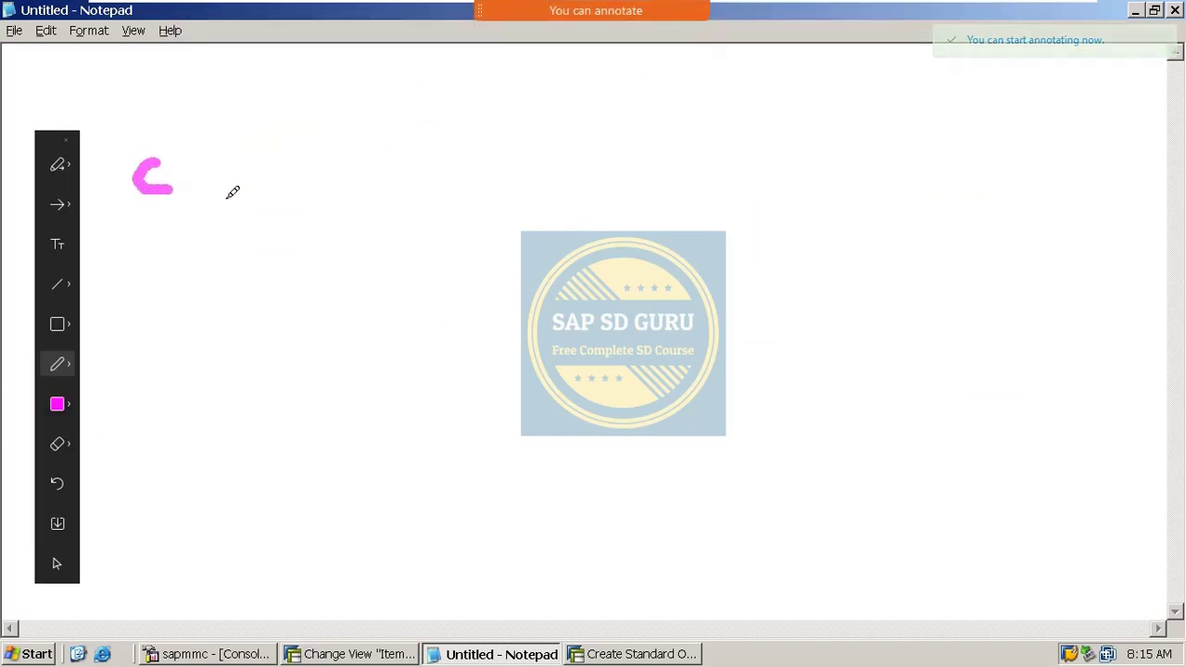
{"action": "mouse_move", "coordinate": [167, 213]}
{"action": "left_mouse_down"}
{"action": "mouse_move", "coordinate": [200, 238]}
{"action": "mouse_move", "coordinate": [262, 219]}
{"action": "mouse_move", "coordinate": [279, 243]}
{"action": "left_mouse_up"}
{"action": "left_click_drag", "start_coordinate": [172, 276], "coordinate": [232, 296]}
{"action": "mouse_move", "coordinate": [252, 269]}
{"action": "left_mouse_down"}
{"action": "mouse_move", "coordinate": [258, 308]}
{"action": "mouse_move", "coordinate": [261, 285]}
{"action": "mouse_move", "coordinate": [294, 294]}
{"action": "left_mouse_up"}
- Handwrite two more branches below K, one for the mouse and one for the CPU
{"action": "left_click_drag", "start_coordinate": [185, 335], "coordinate": [324, 375]}
{"action": "left_click_drag", "start_coordinate": [345, 335], "coordinate": [440, 331]}
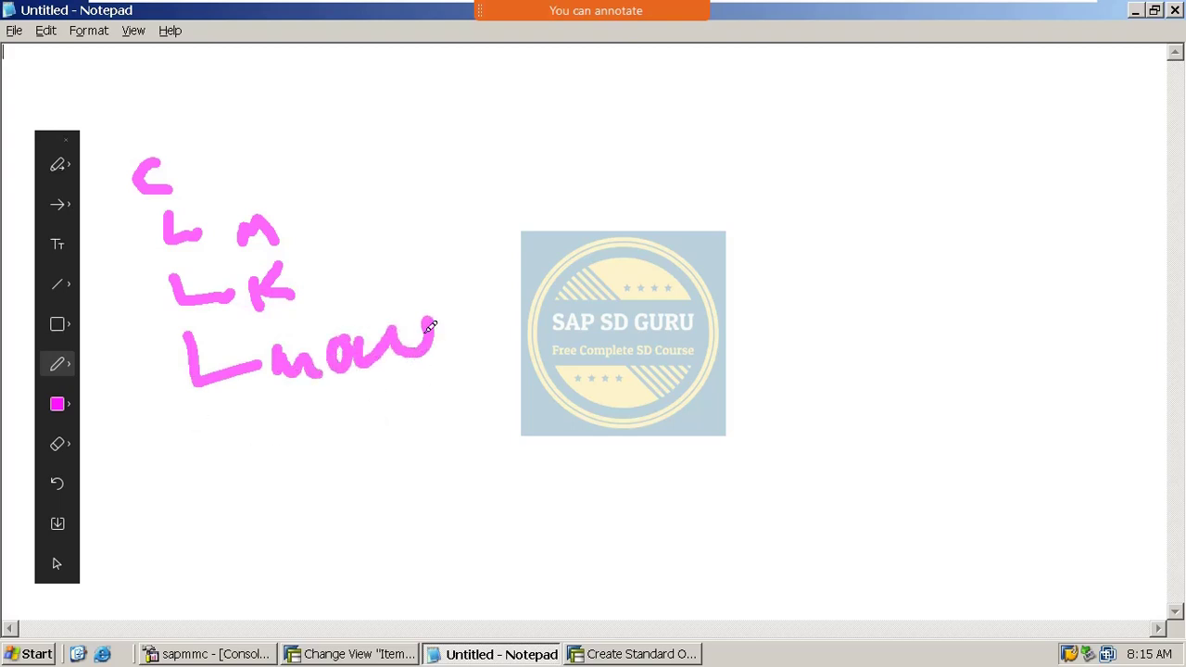
{"action": "mouse_move", "coordinate": [428, 319]}
{"action": "left_mouse_down"}
{"action": "mouse_move", "coordinate": [437, 341]}
{"action": "mouse_move", "coordinate": [455, 323]}
{"action": "mouse_move", "coordinate": [462, 345]}
{"action": "mouse_move", "coordinate": [498, 326]}
{"action": "left_mouse_up"}
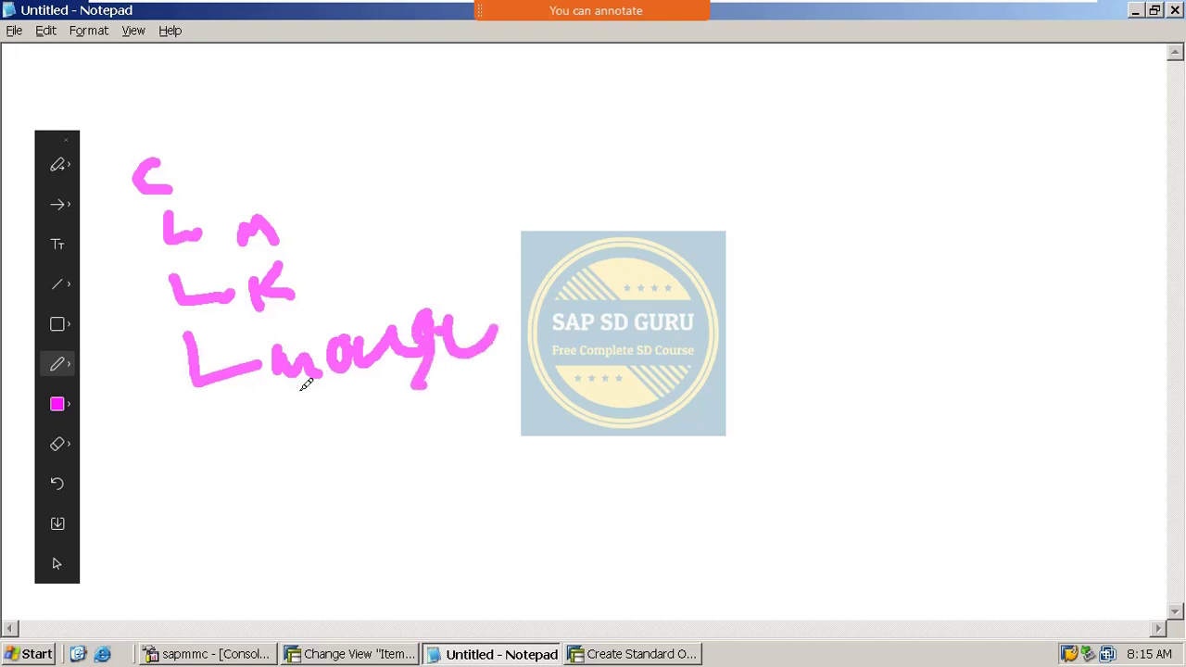
{"action": "left_click_drag", "start_coordinate": [215, 426], "coordinate": [267, 466]}
{"action": "mouse_move", "coordinate": [305, 432]}
{"action": "left_mouse_down"}
{"action": "mouse_move", "coordinate": [296, 439]}
{"action": "mouse_move", "coordinate": [339, 445]}
{"action": "mouse_move", "coordinate": [342, 418]}
{"action": "mouse_move", "coordinate": [350, 459]}
{"action": "mouse_move", "coordinate": [419, 412]}
{"action": "left_mouse_up"}
- Draw an arrow from the heading C to the handwritten item category TAQ
{"action": "mouse_move", "coordinate": [403, 156]}
{"action": "left_mouse_down"}
{"action": "mouse_move", "coordinate": [616, 131]}
{"action": "mouse_move", "coordinate": [579, 187]}
{"action": "left_mouse_up"}
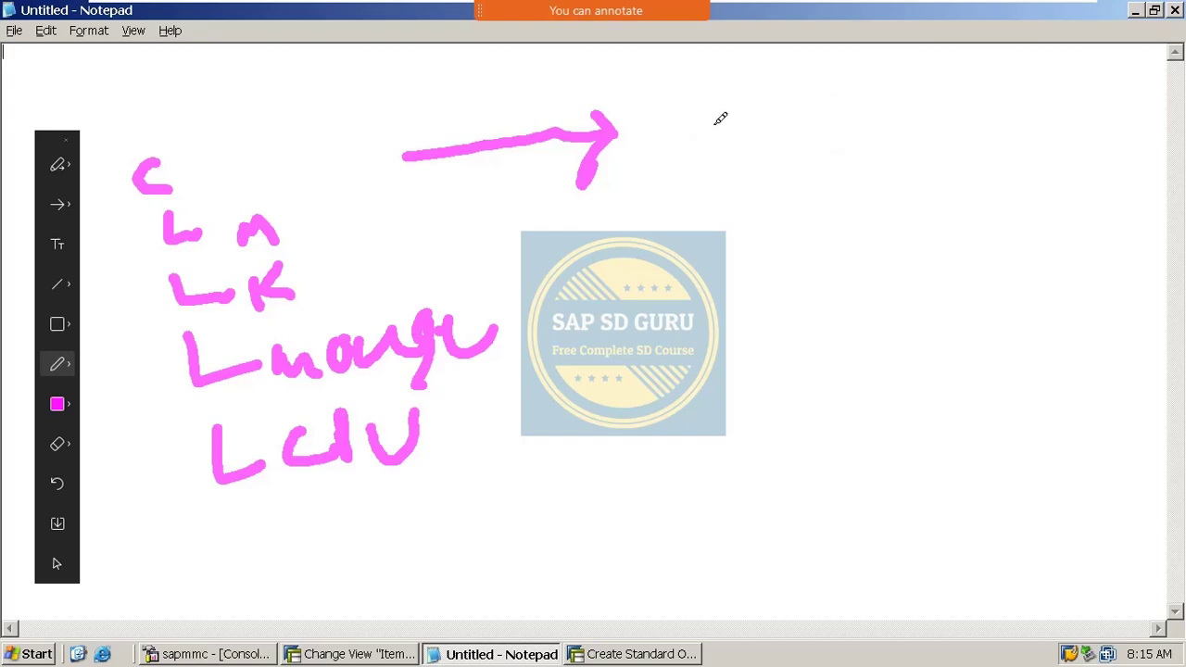
{"action": "mouse_move", "coordinate": [726, 106]}
{"action": "left_mouse_down"}
{"action": "mouse_move", "coordinate": [715, 146]}
{"action": "mouse_move", "coordinate": [715, 109]}
{"action": "mouse_move", "coordinate": [776, 120]}
{"action": "mouse_move", "coordinate": [818, 101]}
{"action": "mouse_move", "coordinate": [741, 150]}
{"action": "left_mouse_up"}
{"action": "mouse_move", "coordinate": [835, 115]}
{"action": "left_mouse_down"}
{"action": "mouse_move", "coordinate": [839, 93]}
{"action": "mouse_move", "coordinate": [843, 160]}
{"action": "left_mouse_up"}
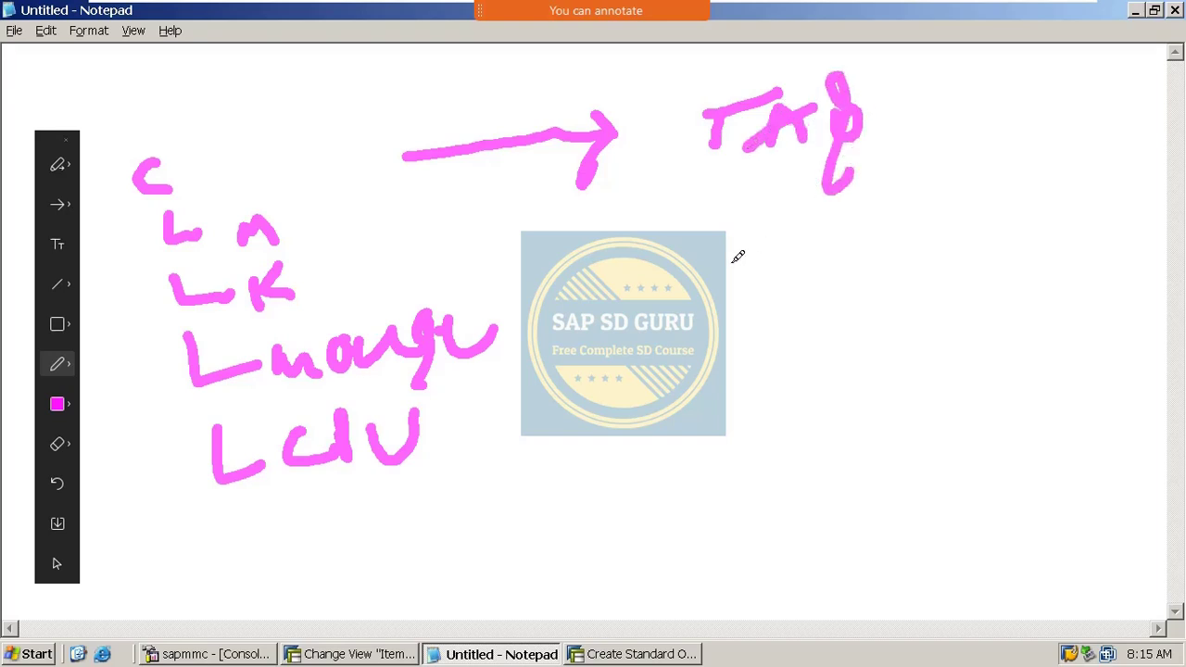
- Draw a closing brace around the four branches and handwrite an item category starting with TA beside it
{"action": "mouse_move", "coordinate": [510, 204]}
{"action": "left_mouse_down"}
{"action": "mouse_move", "coordinate": [532, 344]}
{"action": "mouse_move", "coordinate": [493, 405]}
{"action": "left_mouse_up"}
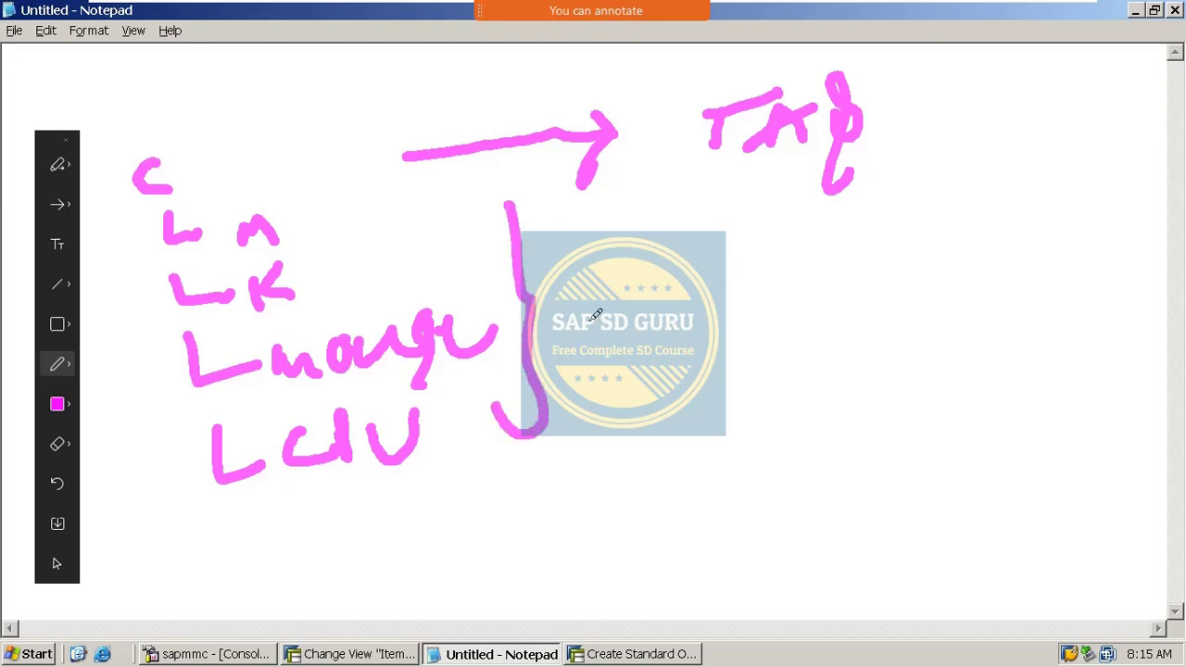
{"action": "mouse_move", "coordinate": [585, 311]}
{"action": "left_mouse_down"}
{"action": "mouse_move", "coordinate": [602, 337]}
{"action": "mouse_move", "coordinate": [600, 283]}
{"action": "mouse_move", "coordinate": [641, 338]}
{"action": "left_mouse_up"}
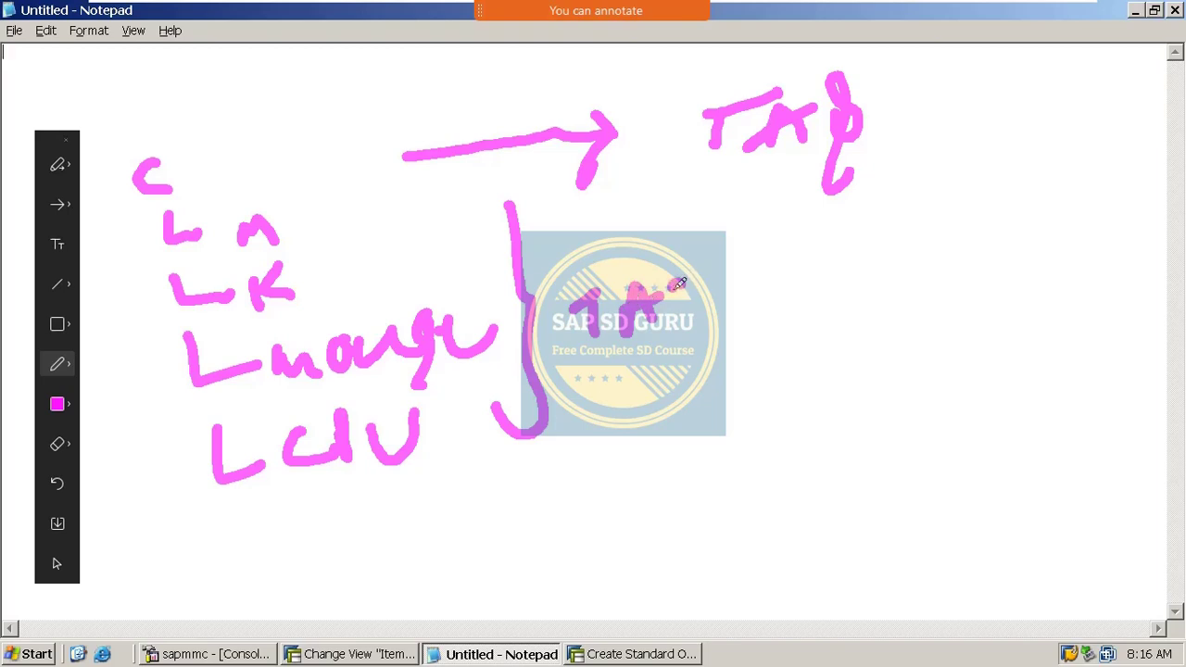